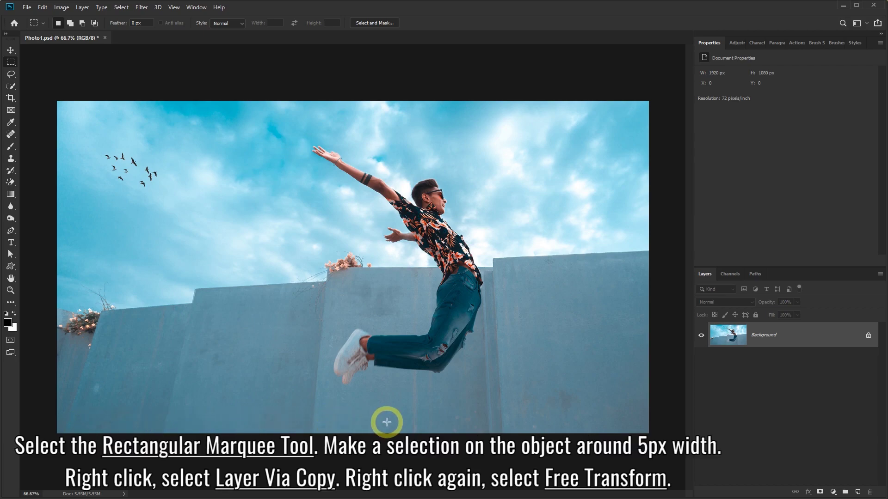
# Copy a thin vertical strip of the man's body onto a new Layer 1 using Rectangular Marquee
pyautogui.click(10, 62)
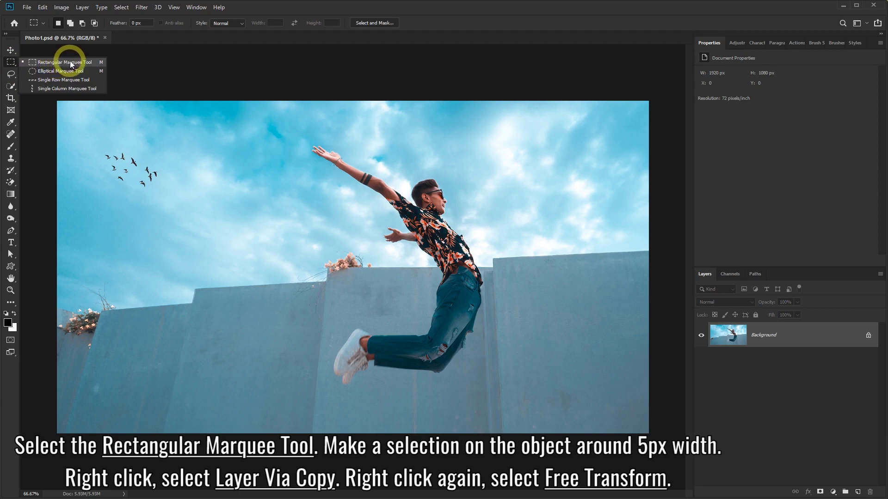
pyautogui.click(80, 63)
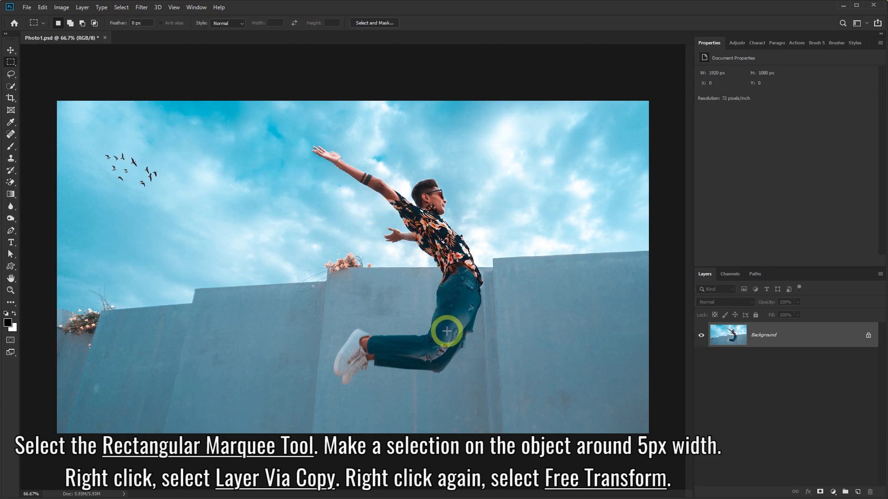
pyautogui.moveTo(448, 338); pyautogui.dragTo(447, 226)
pyautogui.rightClick(471, 228)
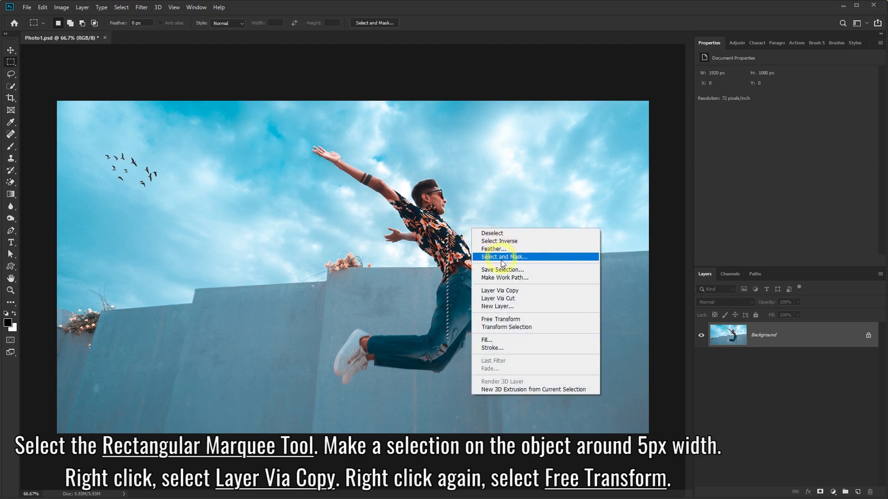
pyautogui.click(509, 292)
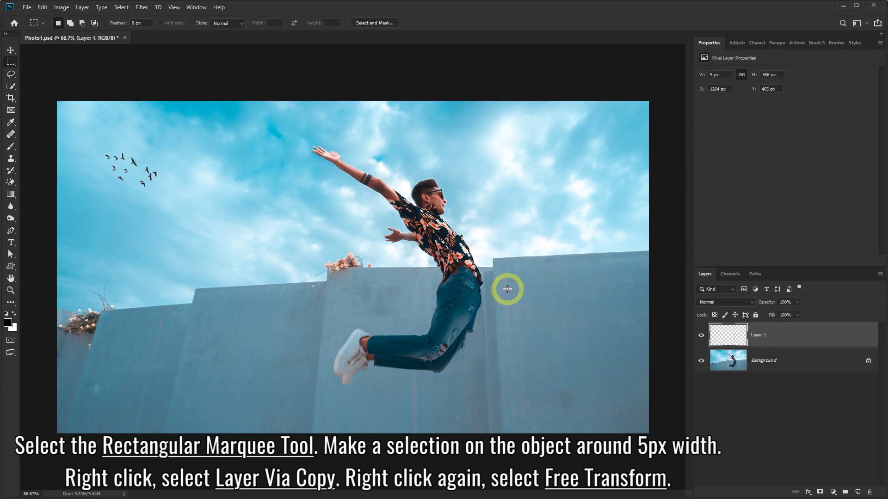
# Free Transform the strip, stretching it left to the image edge as streaks
pyautogui.rightClick(452, 243)
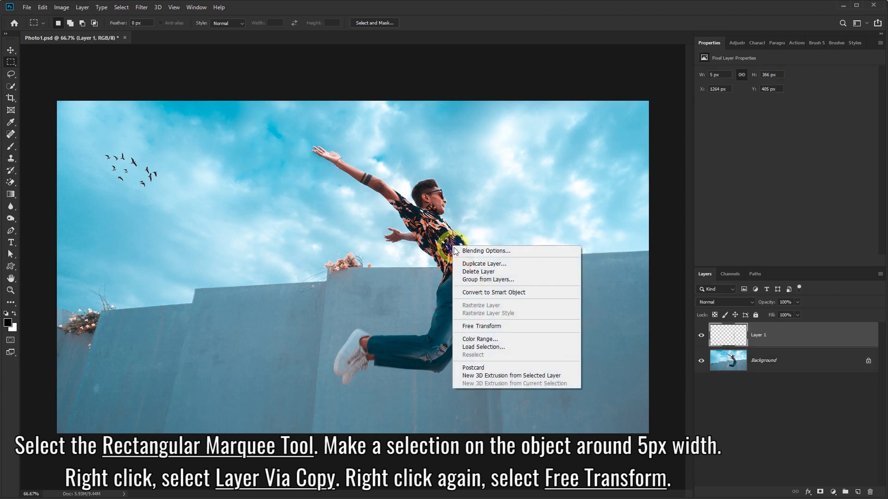
pyautogui.click(505, 327)
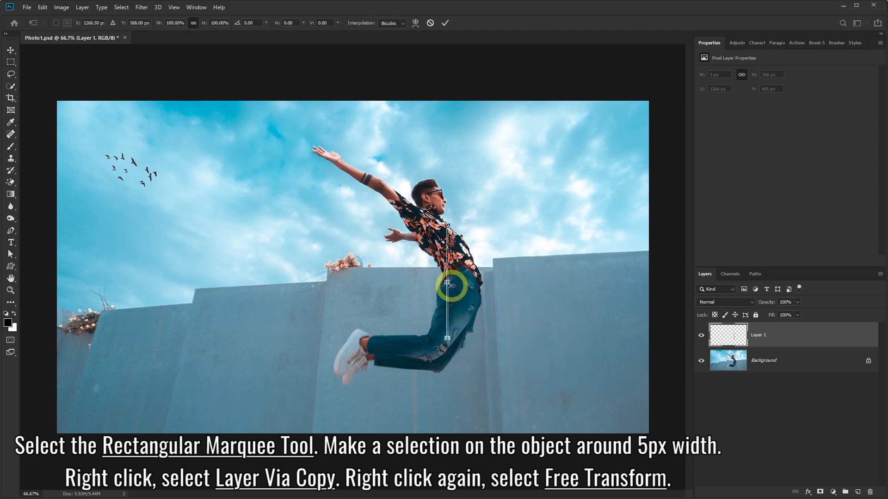
pyautogui.moveTo(447, 282); pyautogui.dragTo(405, 284)
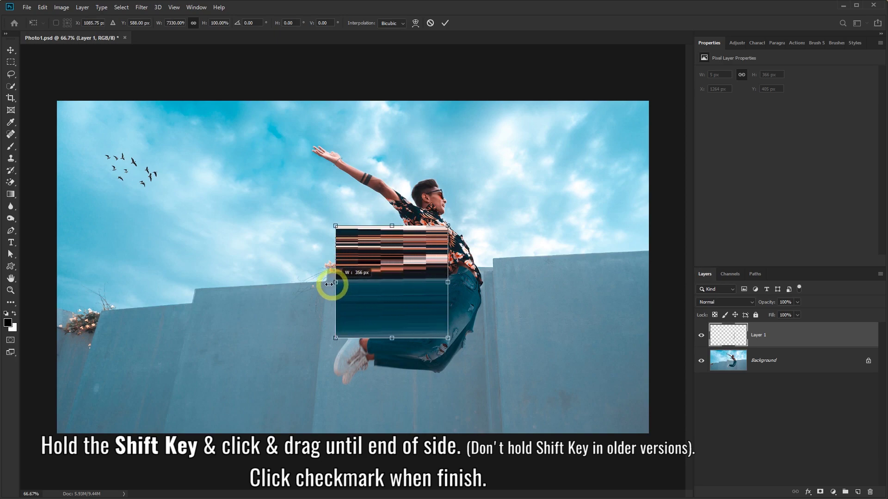
pyautogui.moveTo(405, 284); pyautogui.dragTo(60, 274)
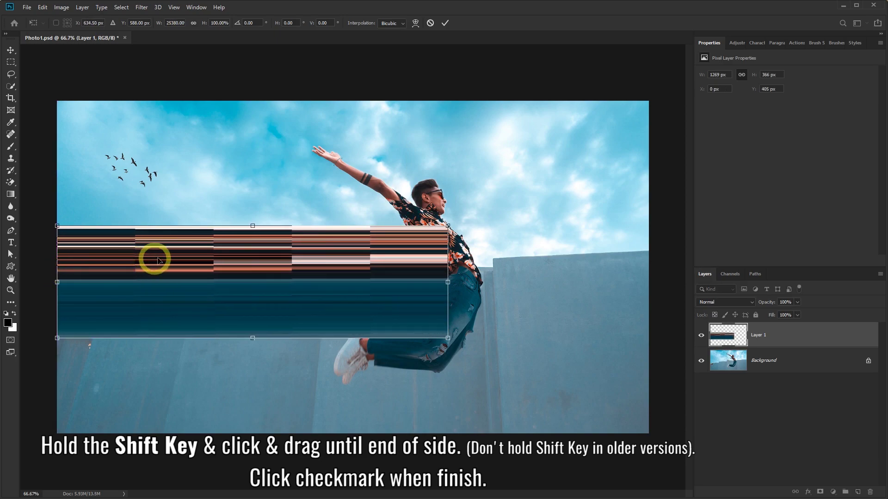
pyautogui.click(445, 23)
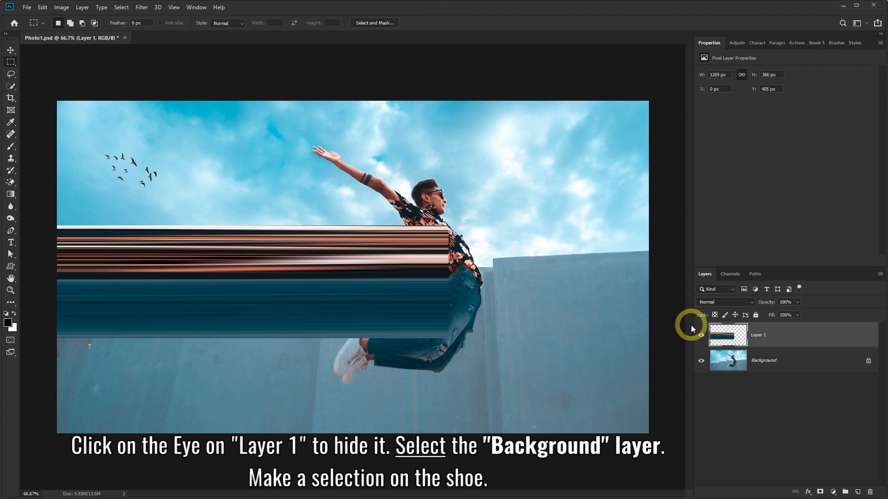
# Hide Layer 1 and copy a thin shoe slice from Background onto a new layer
pyautogui.click(701, 337)
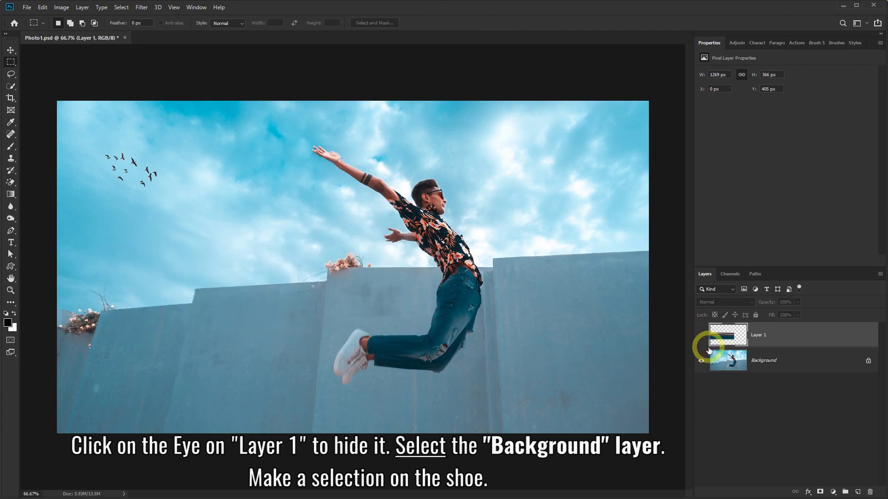
pyautogui.click(753, 360)
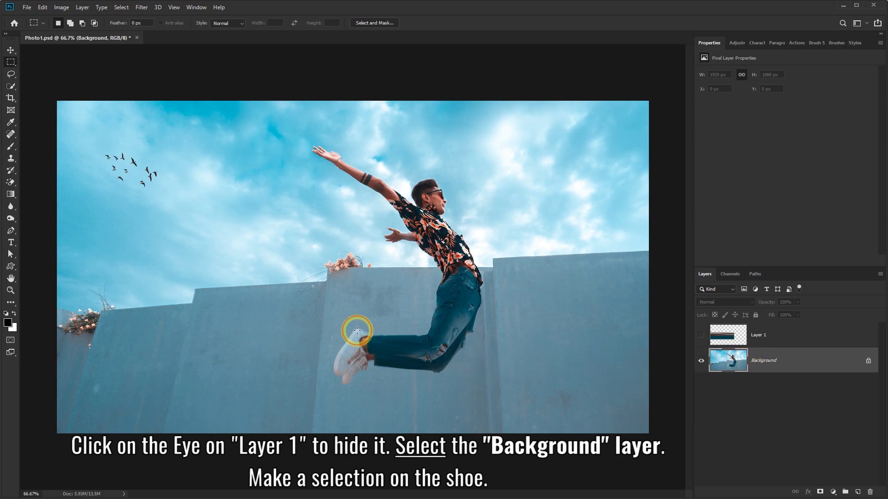
pyautogui.moveTo(357, 331); pyautogui.dragTo(355, 372)
pyautogui.rightClick(379, 318)
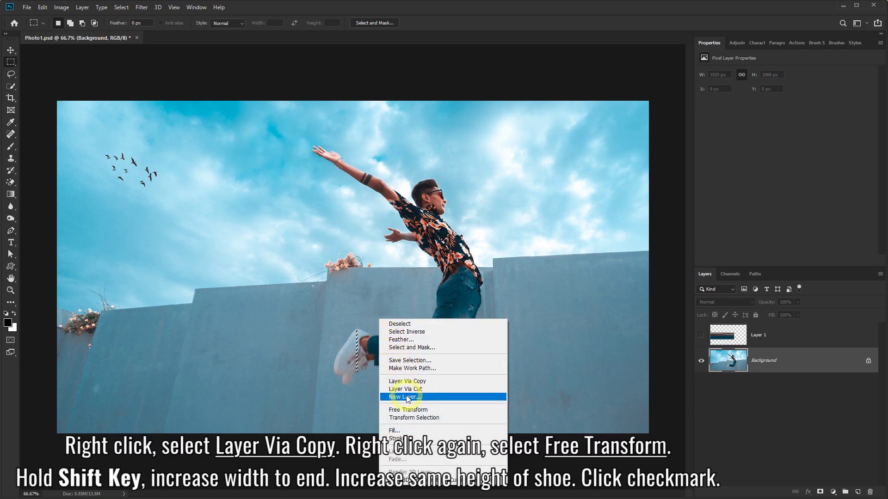
pyautogui.click(422, 382)
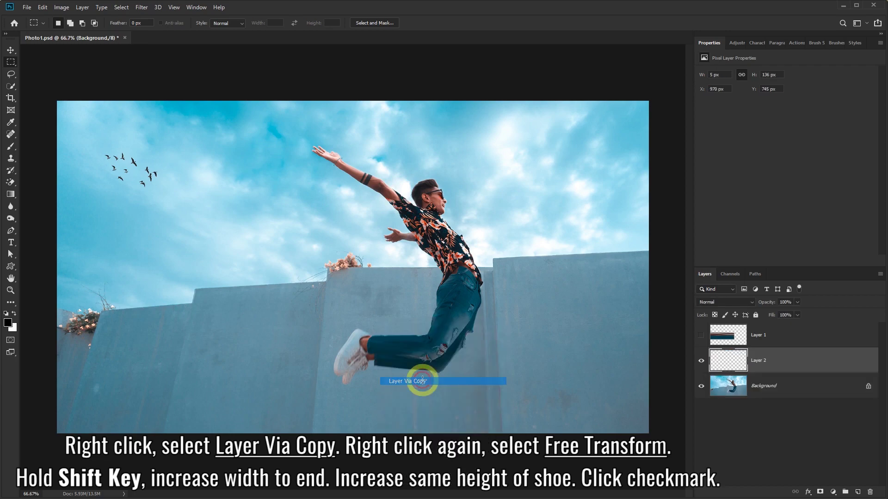
# Stretch the shoe slice to the left edge and make it 180 px tall
pyautogui.rightClick(365, 318)
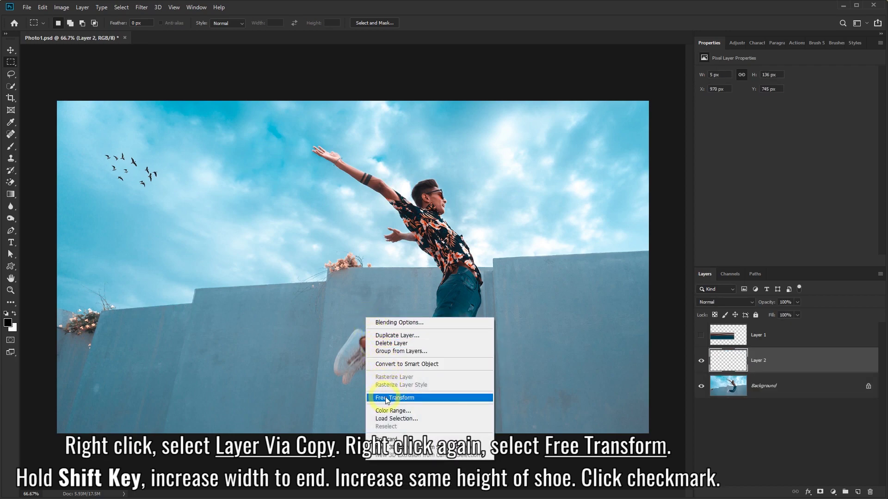
pyautogui.click(401, 399)
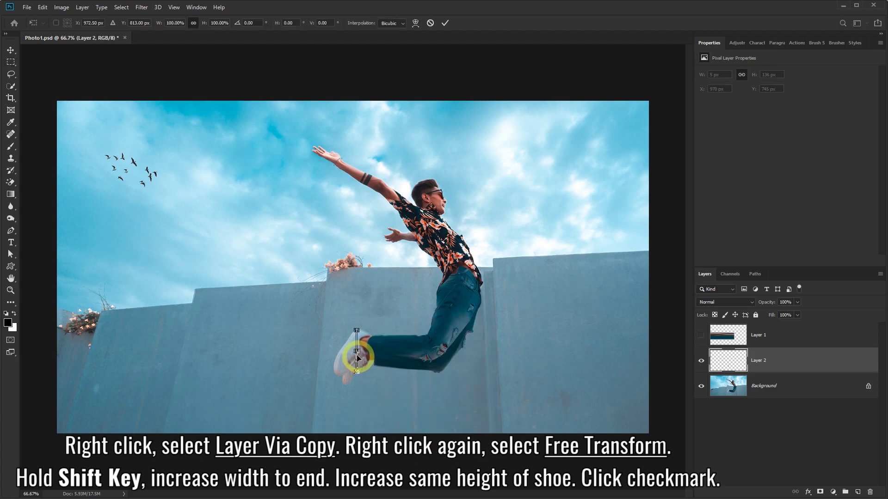
pyautogui.moveTo(354, 352); pyautogui.dragTo(57, 351)
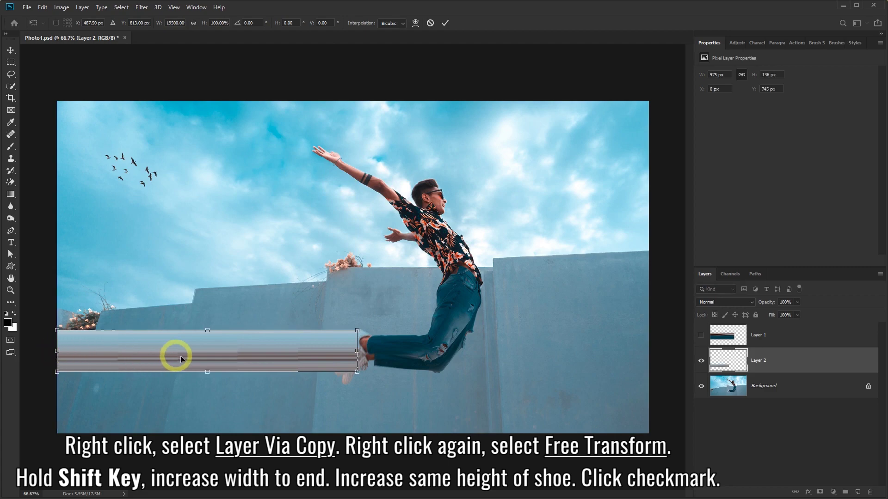
pyautogui.moveTo(208, 372); pyautogui.dragTo(208, 386)
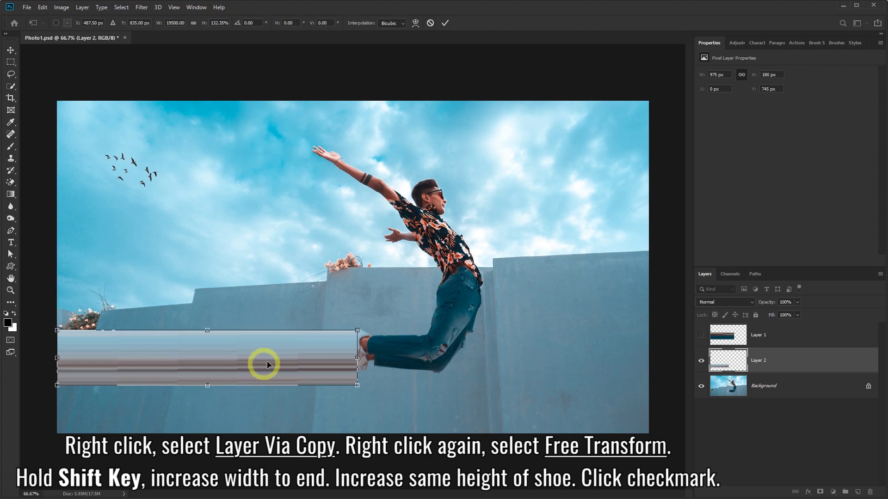
pyautogui.click(445, 24)
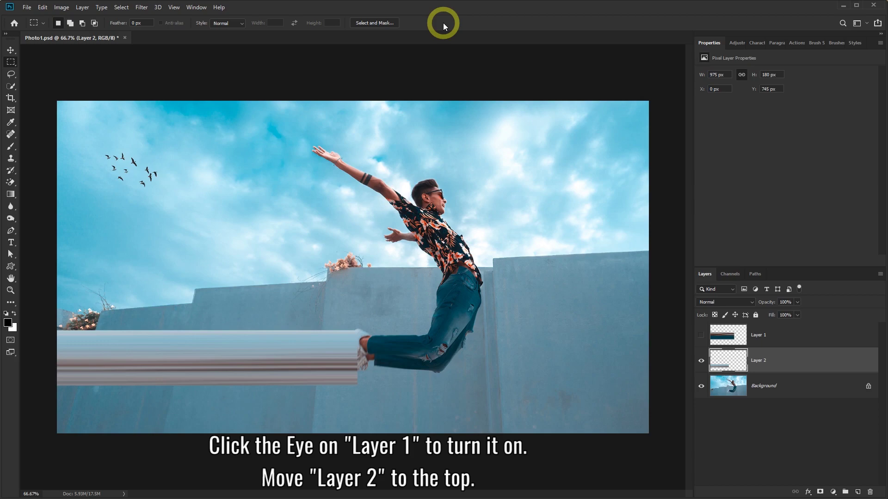
# Show Layer 1 again and move the shoe streak Layer 2 to the top
pyautogui.click(701, 335)
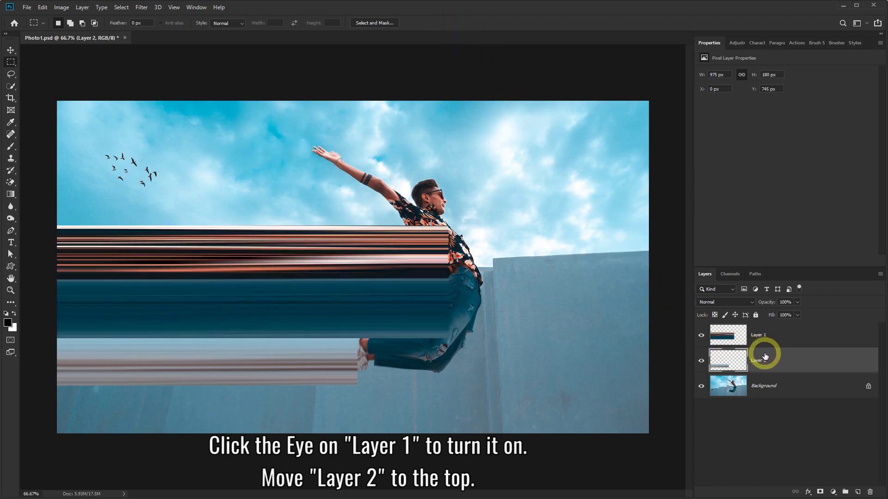
pyautogui.moveTo(777, 361); pyautogui.dragTo(776, 335)
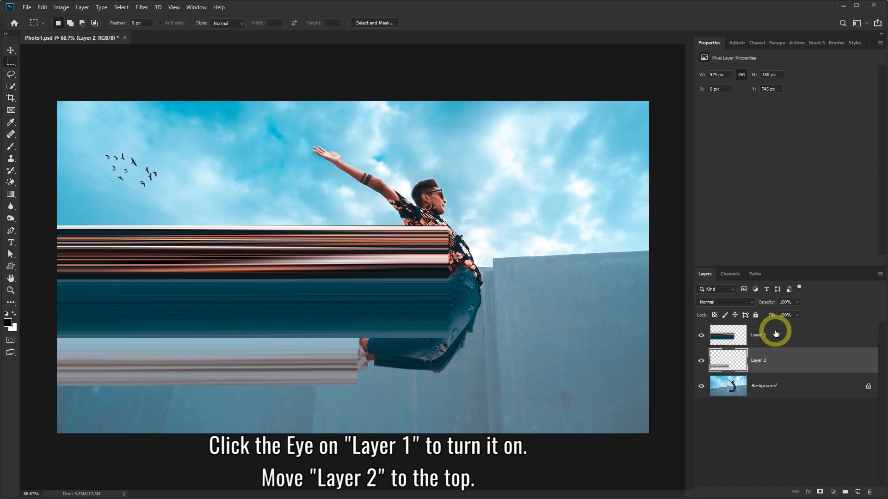
pyautogui.click(701, 335)
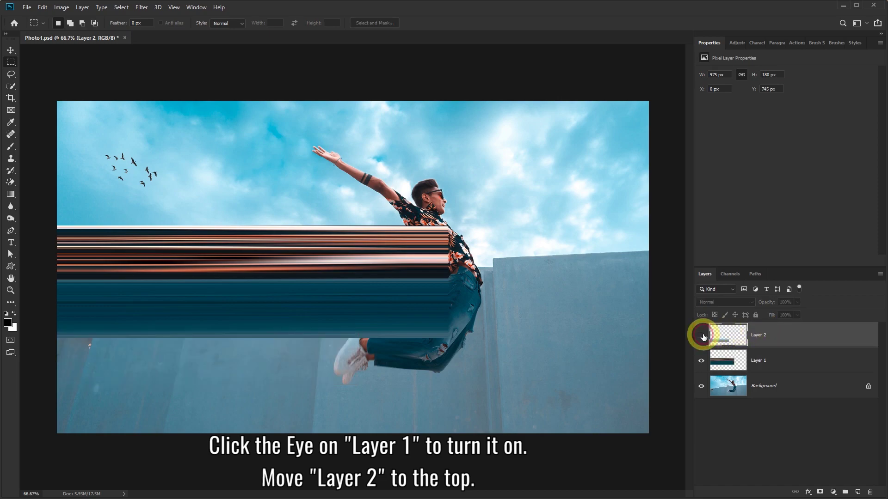
pyautogui.click(702, 336)
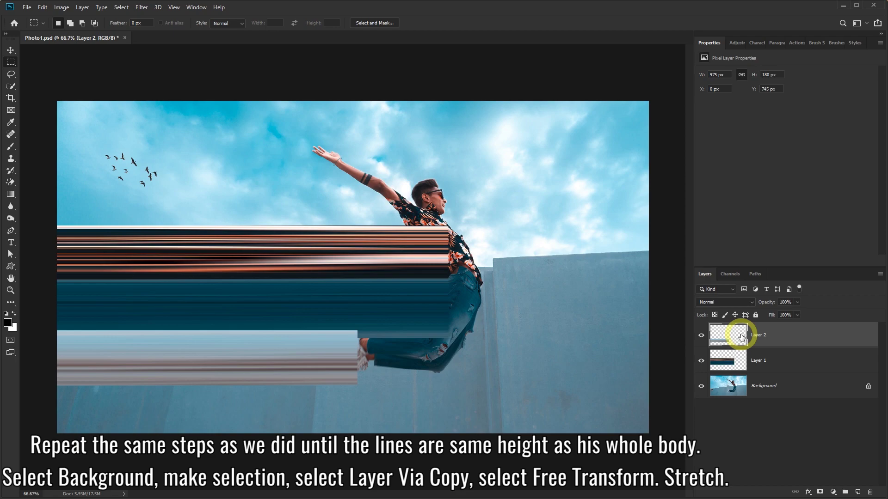
# Copy a 5 px wide shoulder slice from Background onto a new Layer 3
pyautogui.click(769, 386)
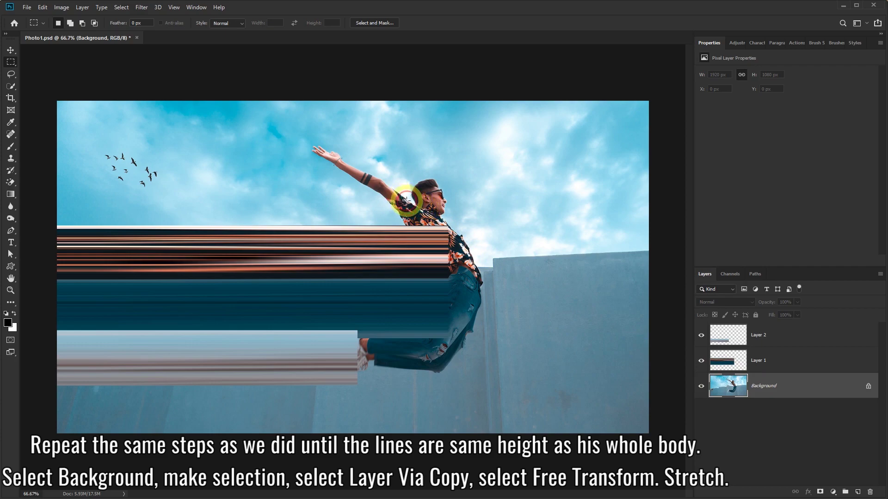
pyautogui.moveTo(405, 201); pyautogui.dragTo(407, 228)
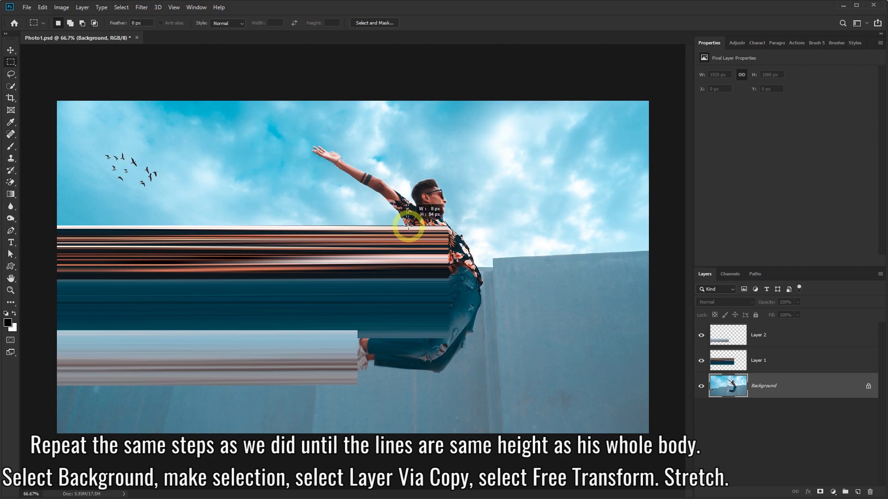
pyautogui.moveTo(408, 228); pyautogui.dragTo(409, 227)
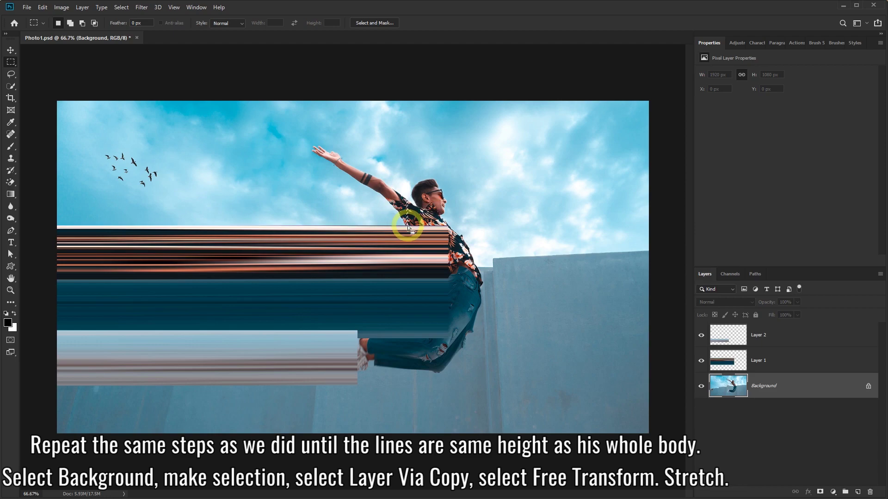
pyautogui.rightClick(405, 168)
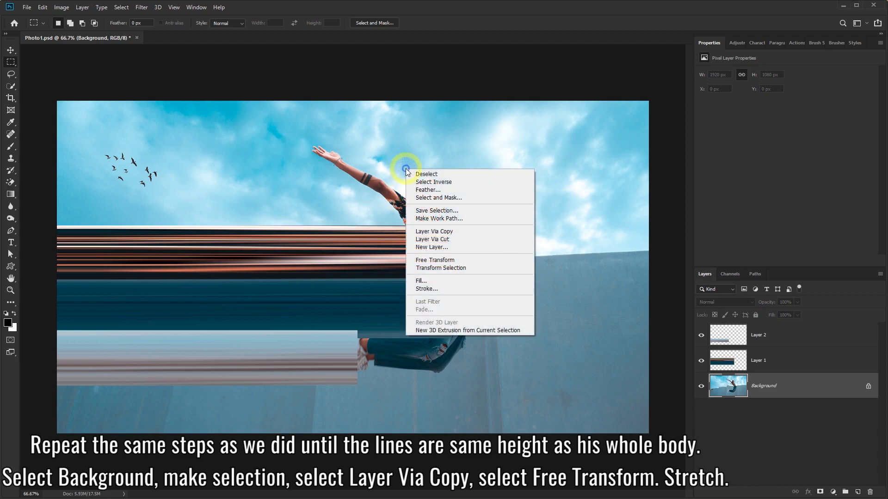
pyautogui.click(435, 234)
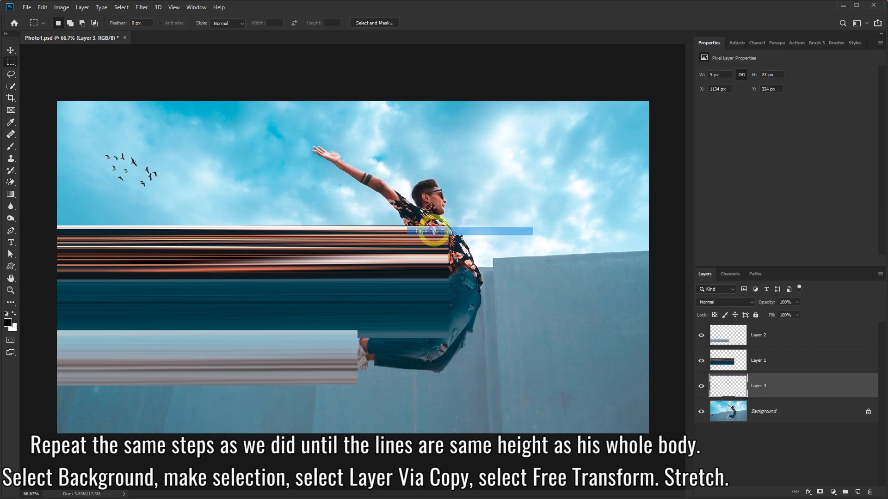
# Stretch the shoulder slice left to the image edge with Free Transform
pyautogui.rightClick(407, 176)
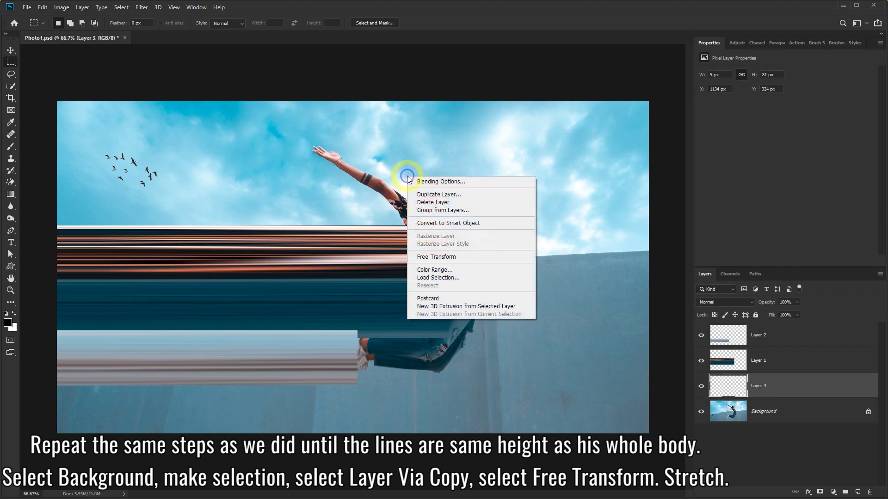
pyautogui.click(435, 257)
pyautogui.moveTo(406, 213); pyautogui.dragTo(53, 212)
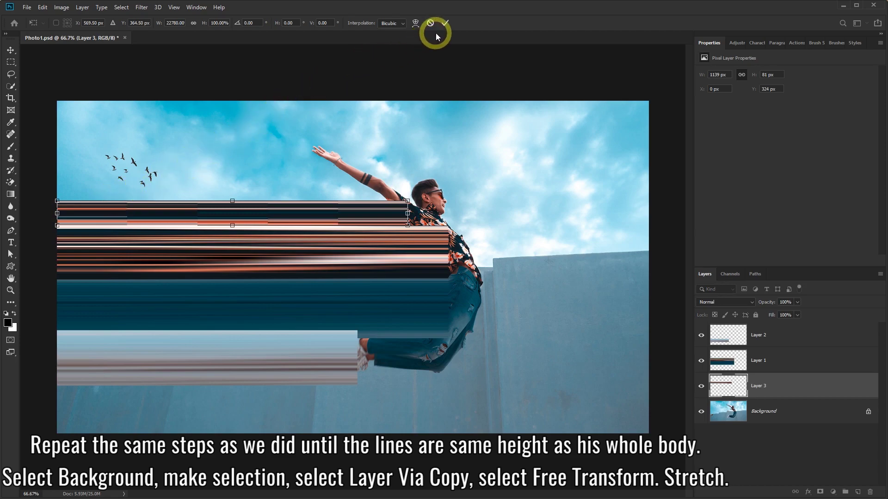
pyautogui.click(444, 24)
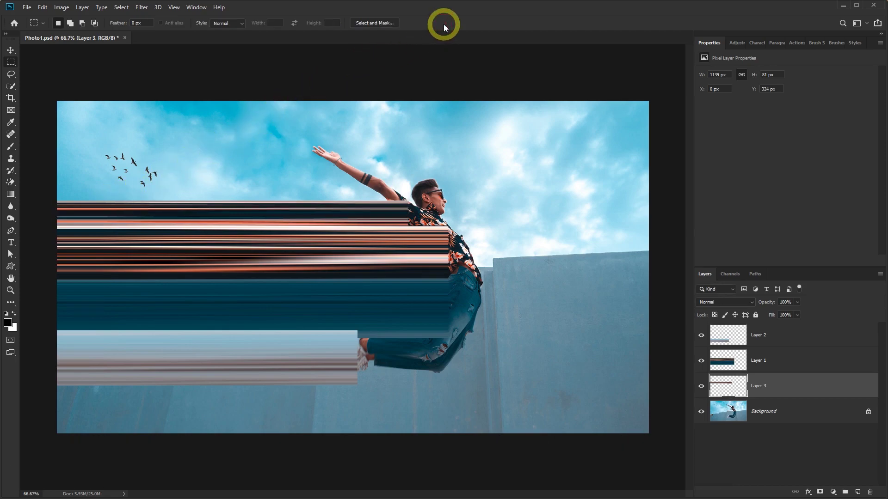
# Copy another shoulder strip to Layer 4 and stretch it left to the edge
pyautogui.click(786, 411)
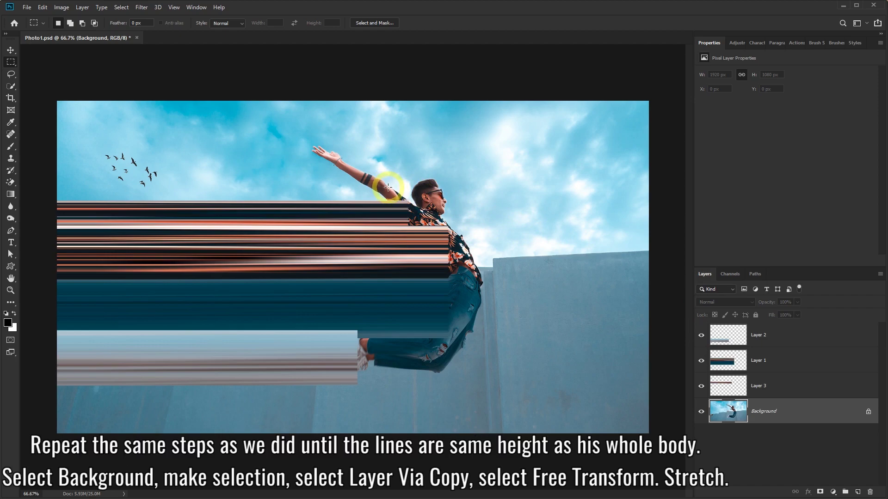
pyautogui.moveTo(386, 178); pyautogui.dragTo(391, 200)
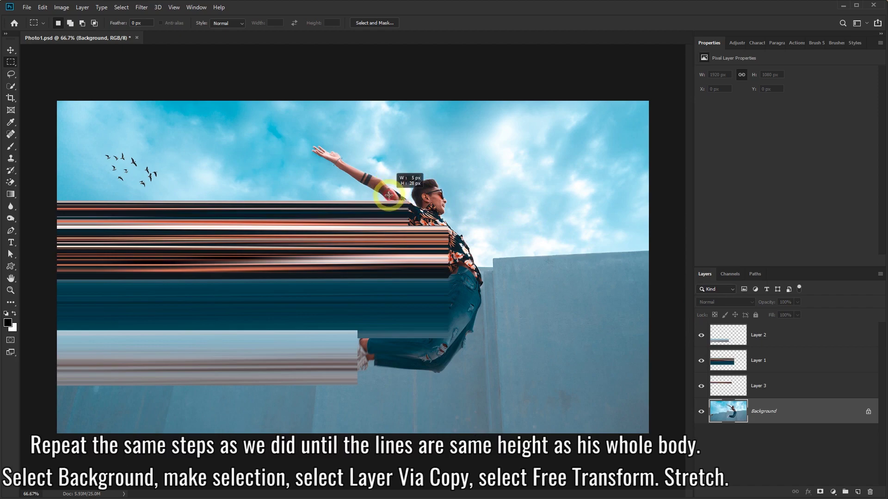
pyautogui.rightClick(395, 165)
pyautogui.click(430, 227)
pyautogui.rightClick(392, 180)
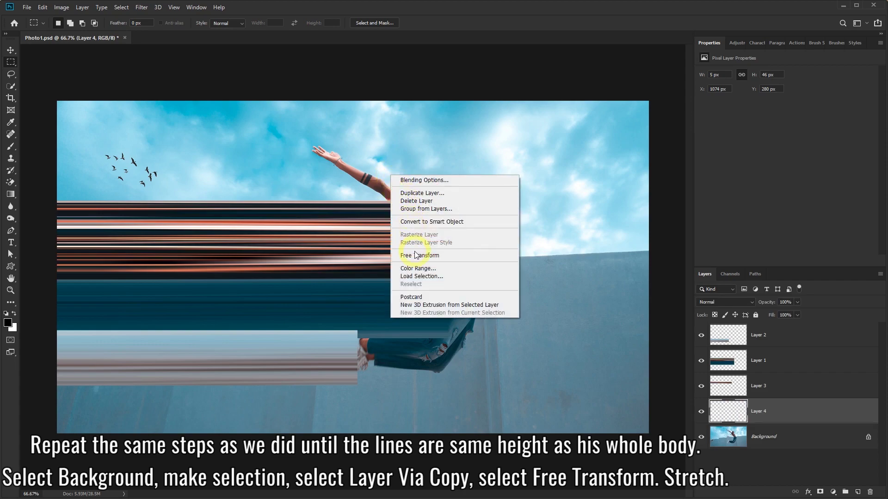
pyautogui.click(416, 255)
pyautogui.moveTo(386, 194); pyautogui.dragTo(59, 183)
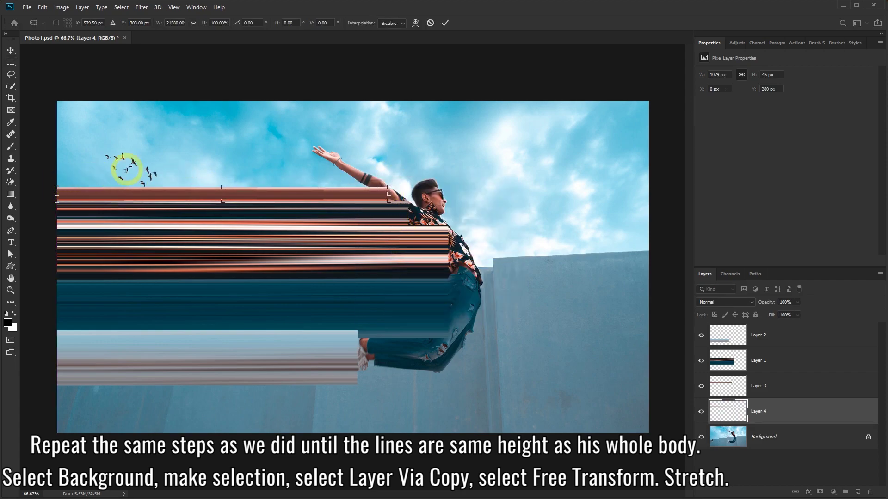
pyautogui.click(445, 22)
# Copy a raised-arm strip to Layer 5, stretch it left and make it much taller
pyautogui.click(780, 436)
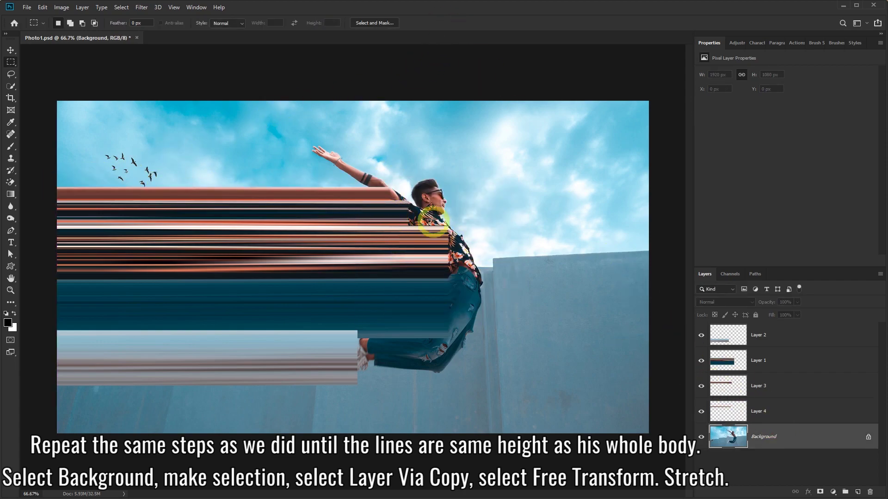
pyautogui.moveTo(357, 170); pyautogui.dragTo(358, 178)
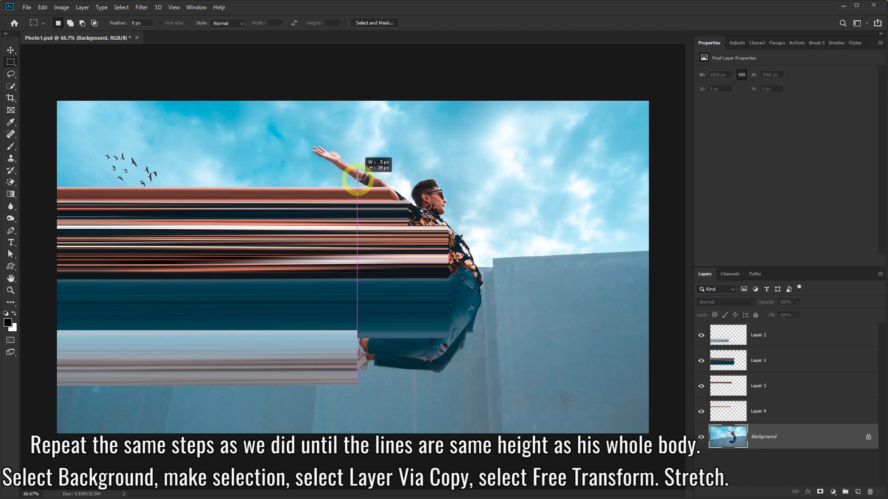
pyautogui.rightClick(359, 179)
pyautogui.click(384, 240)
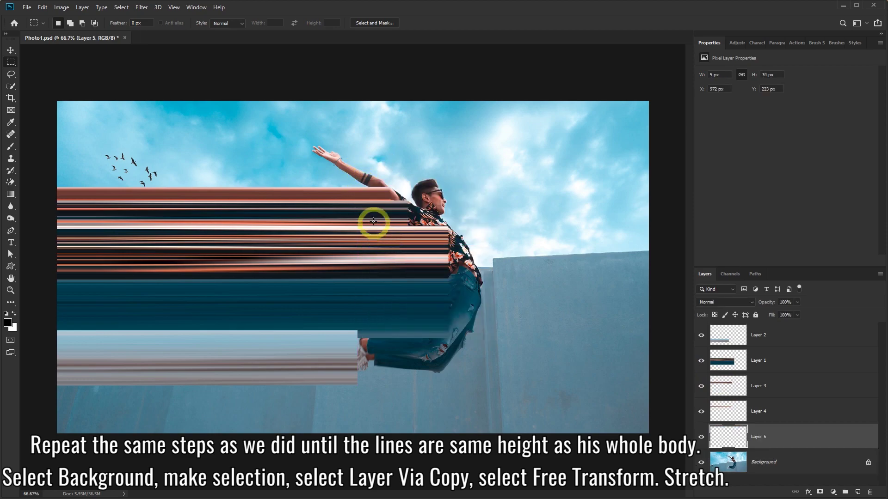
pyautogui.rightClick(358, 180)
pyautogui.click(386, 262)
pyautogui.moveTo(356, 174); pyautogui.dragTo(57, 173)
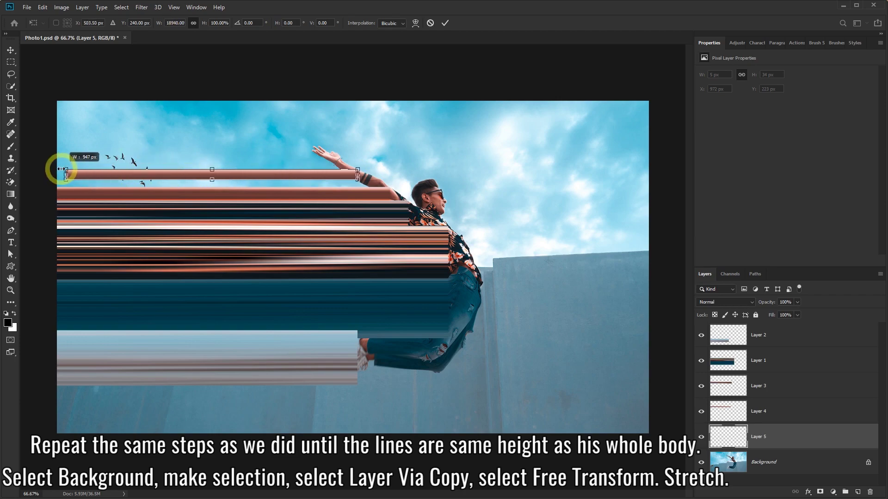
pyautogui.moveTo(358, 174); pyautogui.dragTo(374, 175)
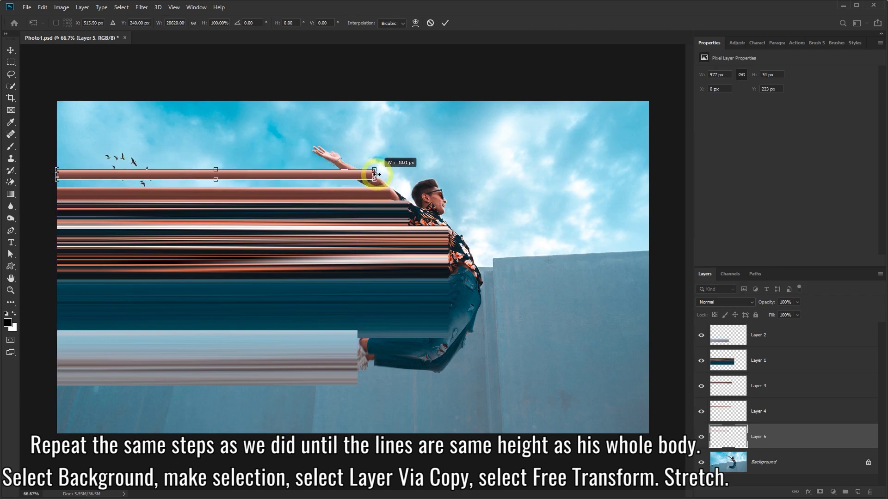
pyautogui.moveTo(216, 180); pyautogui.dragTo(215, 141)
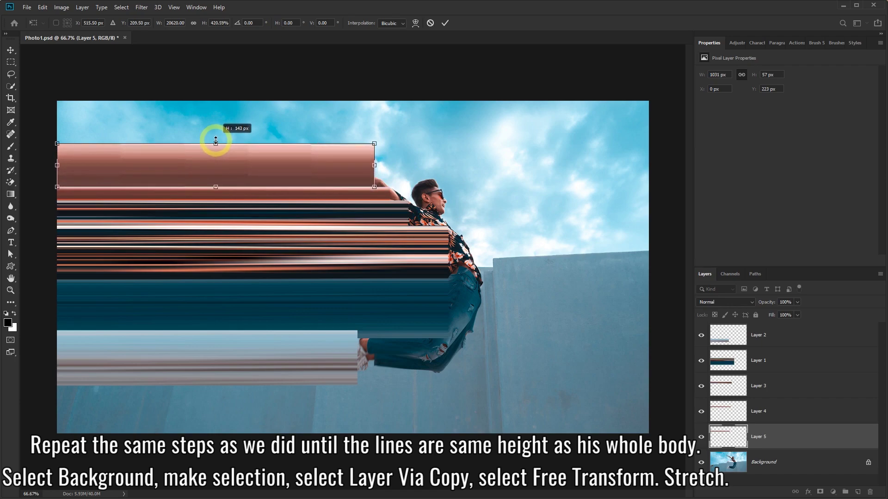
pyautogui.moveTo(216, 140); pyautogui.dragTo(216, 143)
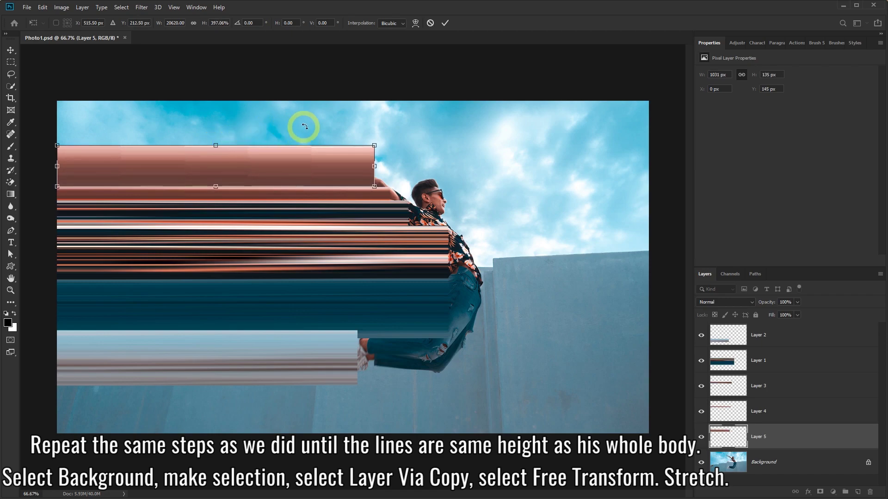
pyautogui.click(443, 23)
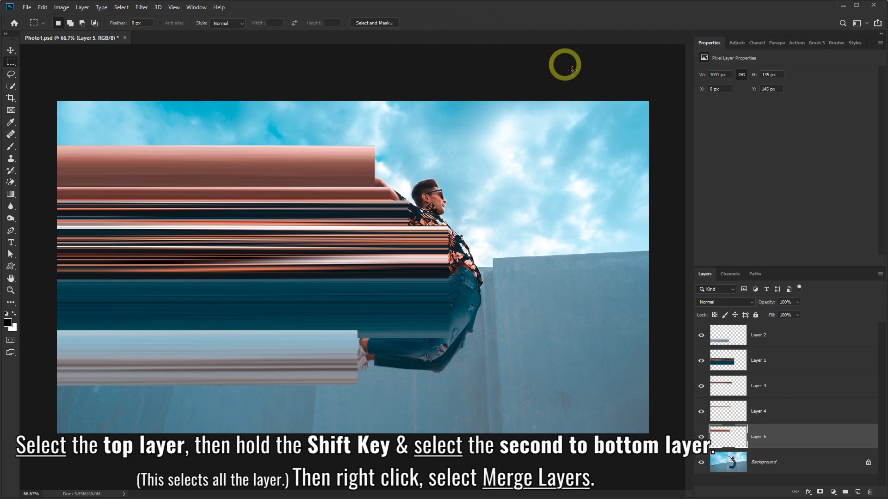
pyautogui.click(789, 334)
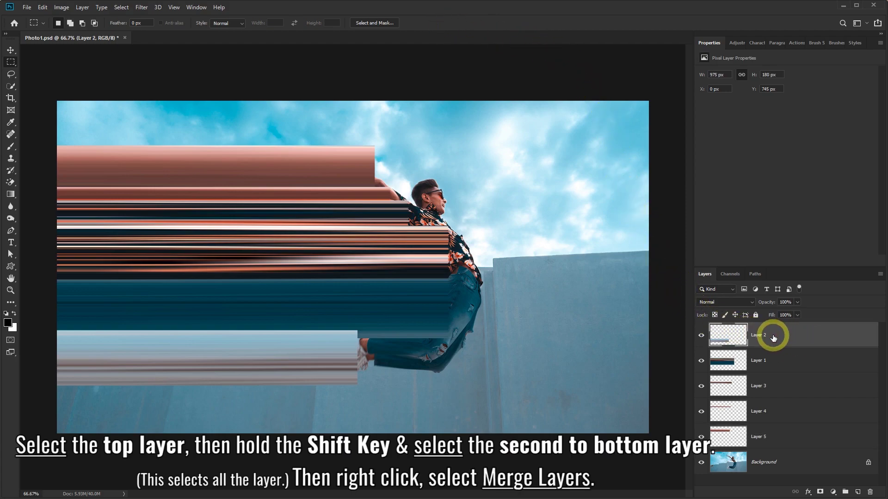
# Merge streak Layers 2 through 5 into a single Layer 2
pyautogui.keyDown('shift'); pyautogui.click(794, 439); pyautogui.keyUp('shift')
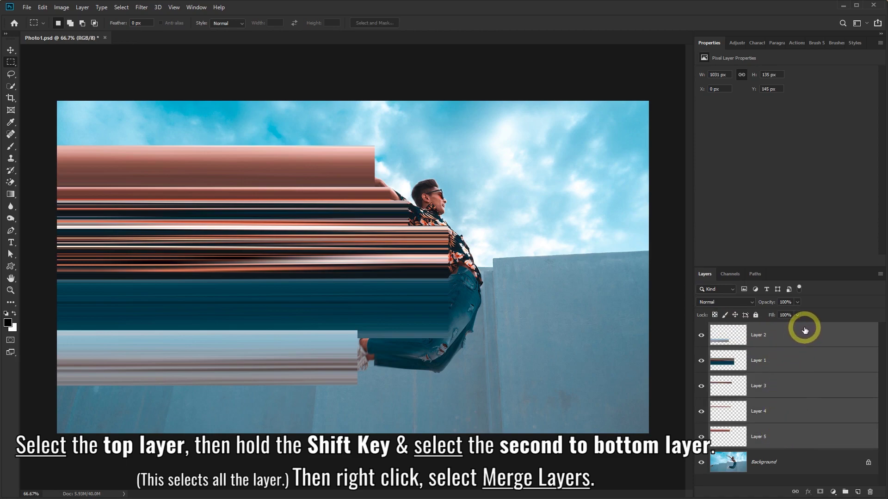
pyautogui.rightClick(810, 439)
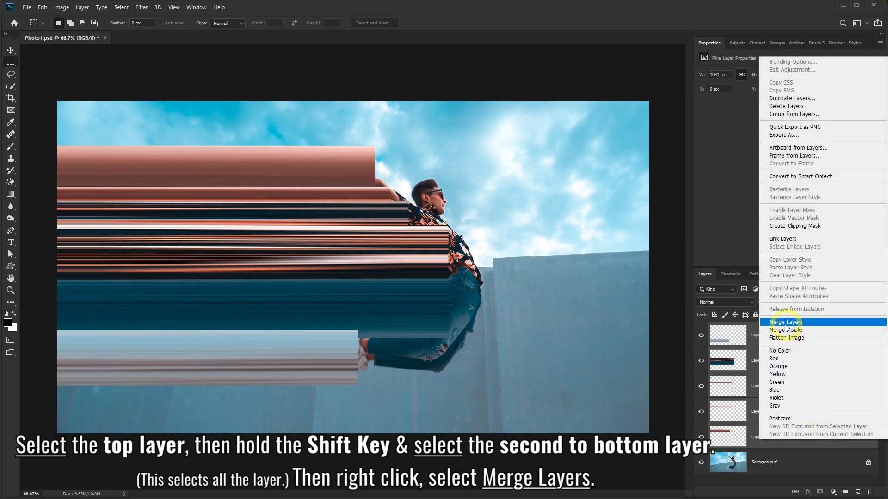
pyautogui.click(810, 325)
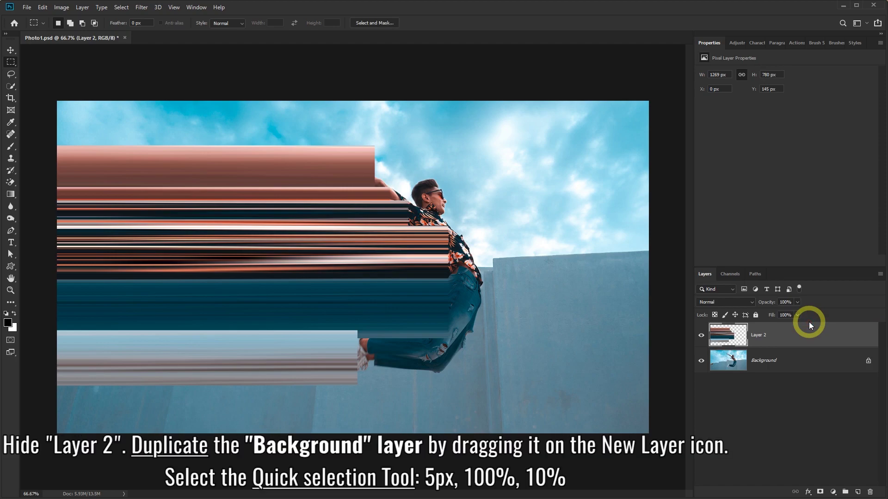
# Hide the merged Layer 2 and duplicate Background into Background copy
pyautogui.click(702, 336)
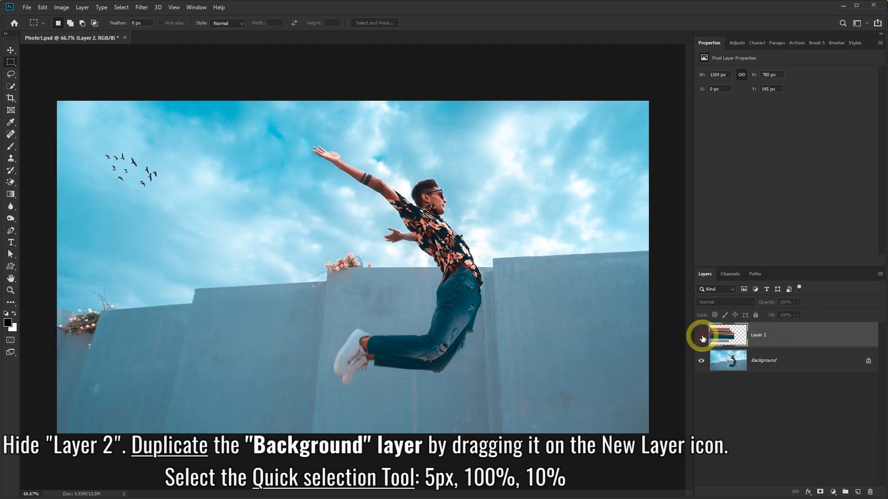
pyautogui.click(778, 361)
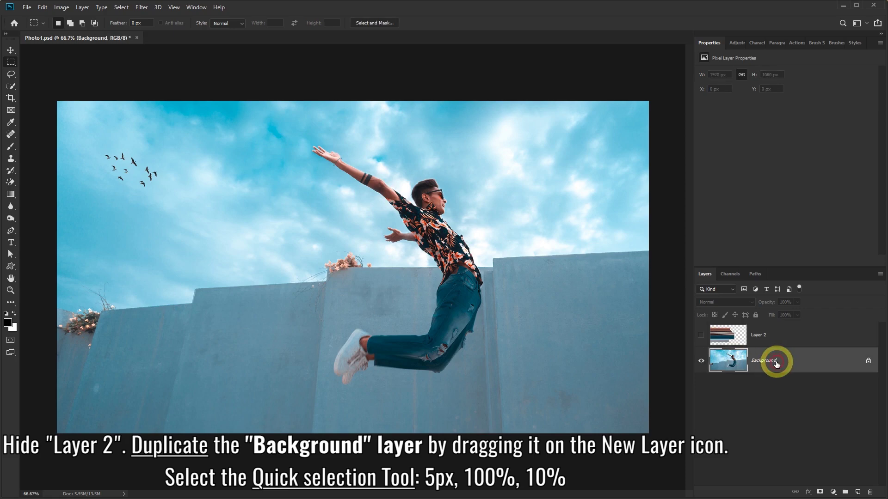
pyautogui.moveTo(817, 364); pyautogui.dragTo(860, 494)
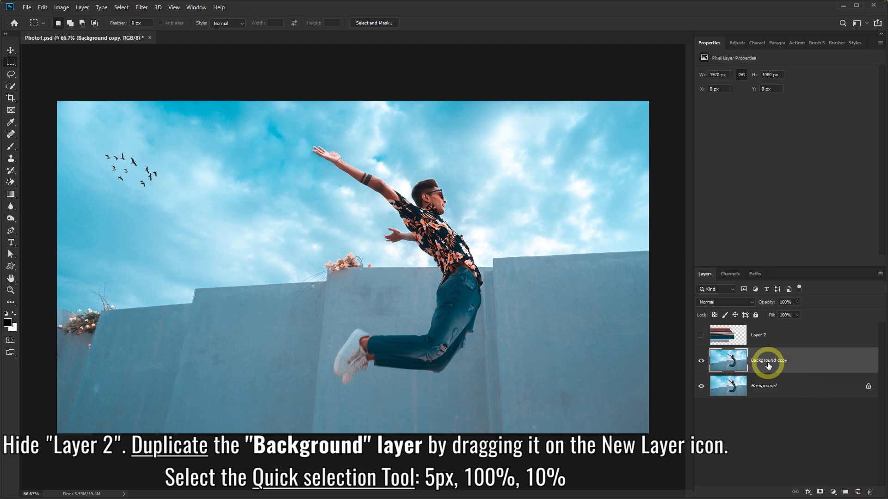
# Quick Select the man's raised hand, torso and legs on Background copy
pyautogui.click(10, 88)
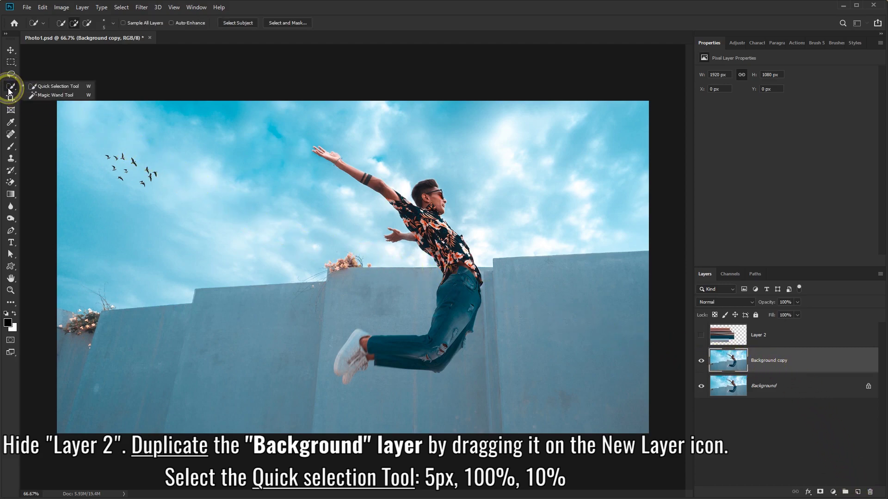
pyautogui.click(57, 88)
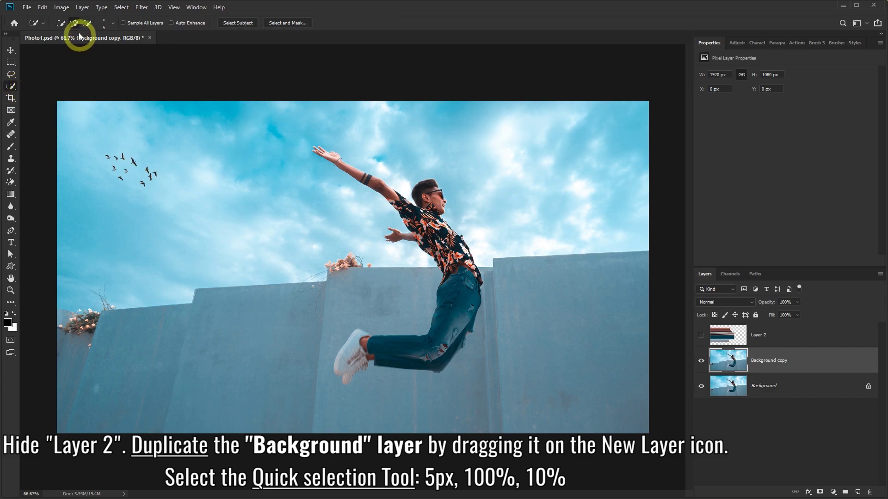
pyautogui.click(113, 24)
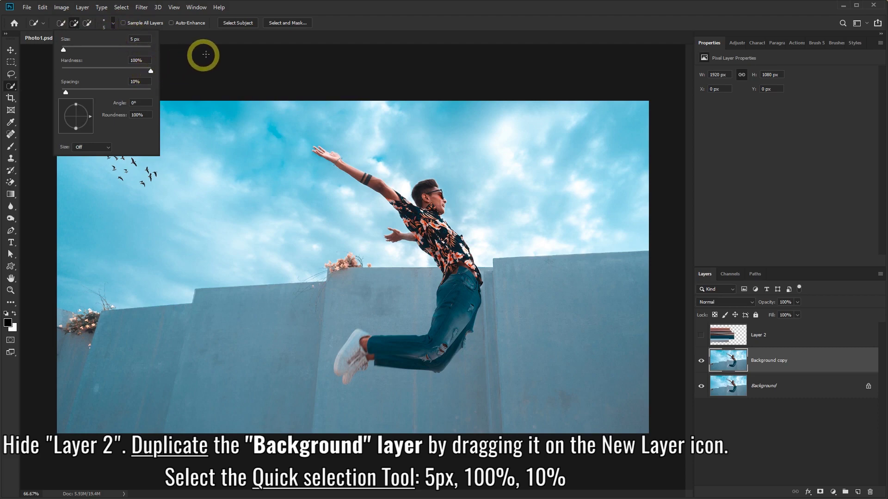
pyautogui.click(369, 12)
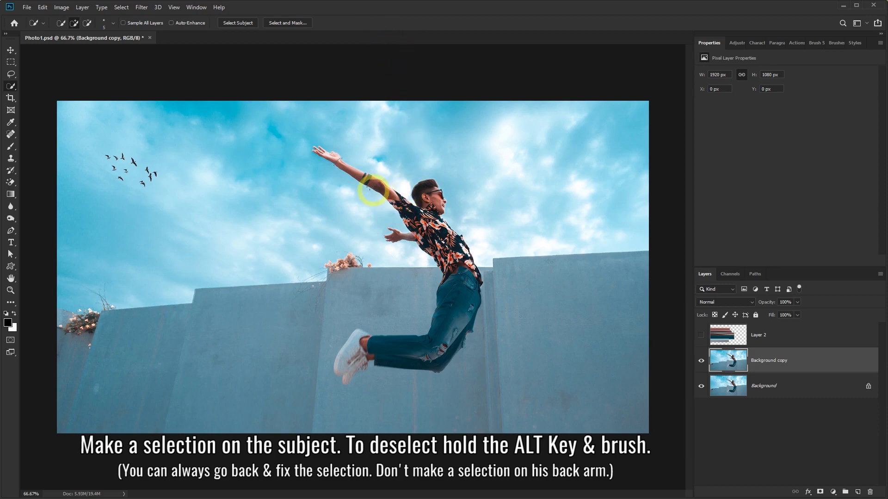
pyautogui.moveTo(326, 153); pyautogui.dragTo(332, 158)
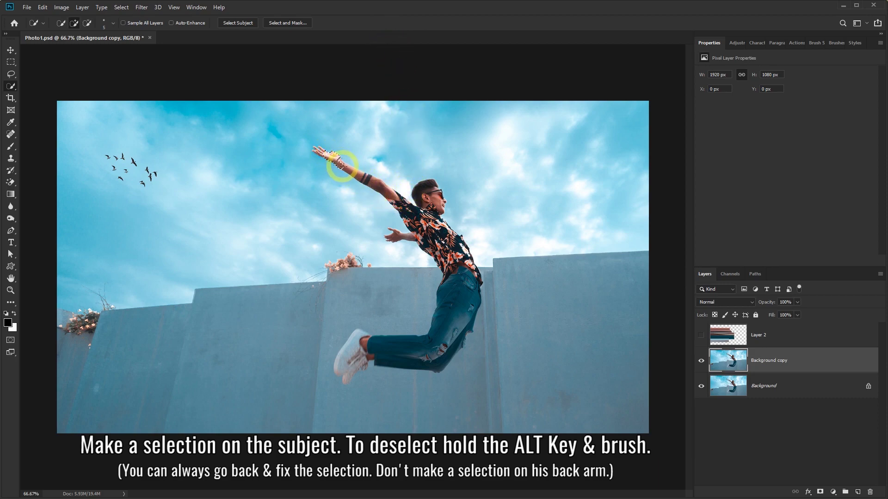
pyautogui.moveTo(411, 208)
pyautogui.mouseDown()
pyautogui.moveTo(453, 267)
pyautogui.moveTo(445, 338)
pyautogui.moveTo(367, 348)
pyautogui.moveTo(343, 365)
pyautogui.mouseUp()
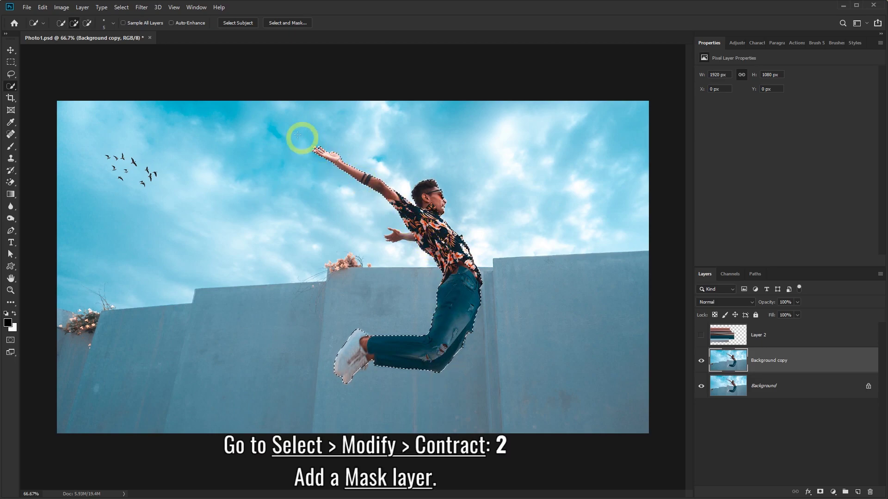
# Contract the man's selection by 2 px and add it as Background copy's layer mask
pyautogui.click(121, 8)
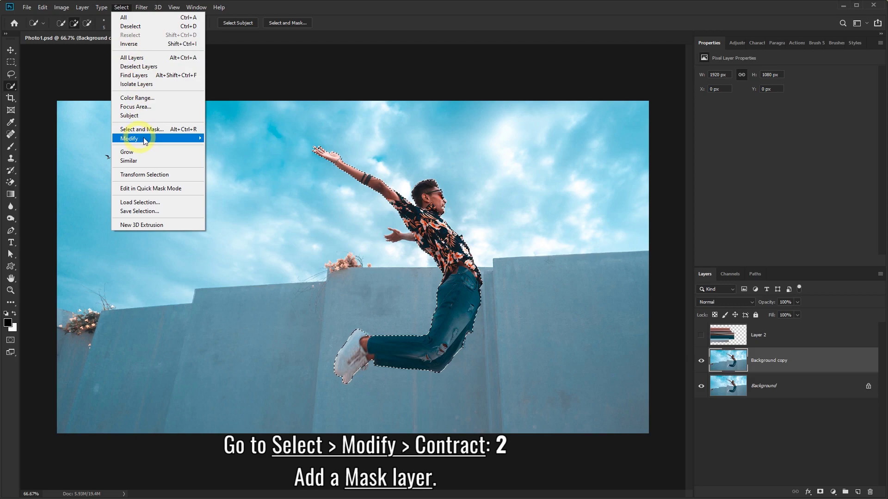
pyautogui.moveTo(129, 138)
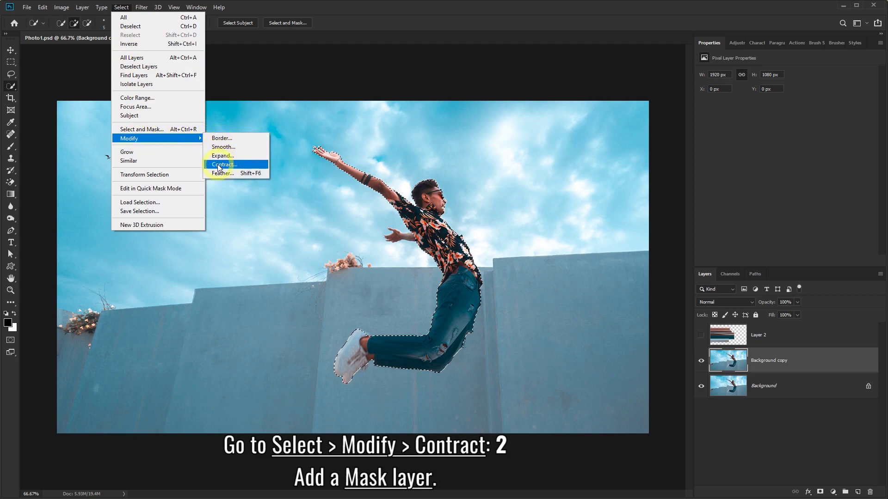
pyautogui.click(223, 164)
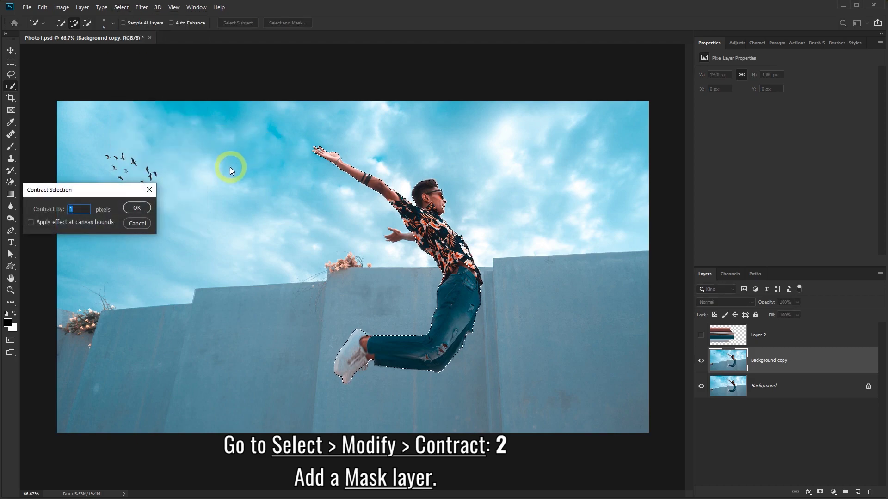
pyautogui.write('2')
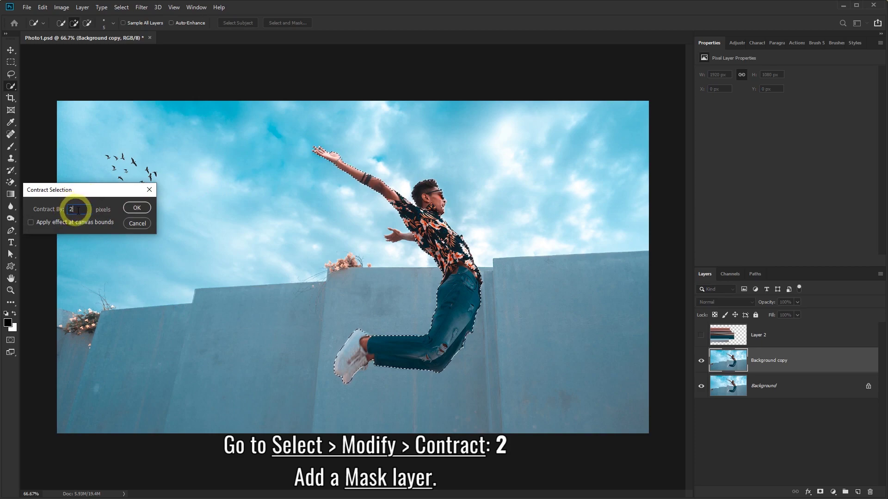
pyautogui.click(135, 209)
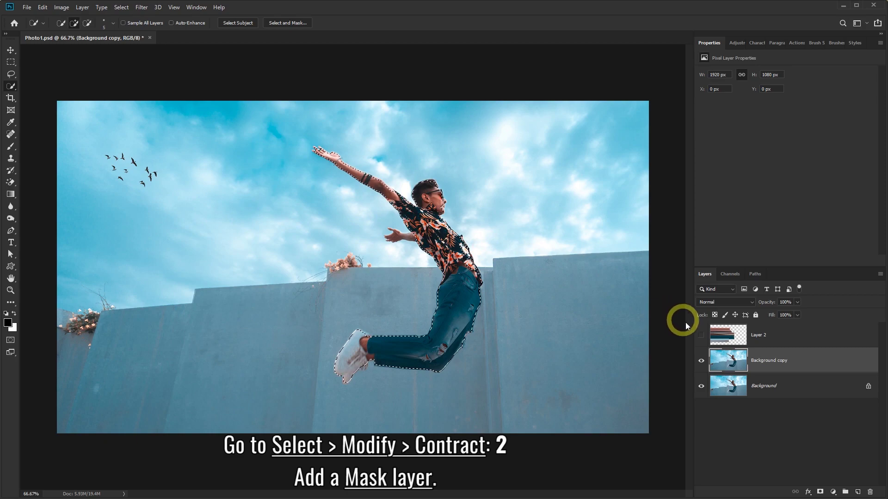
pyautogui.click(820, 492)
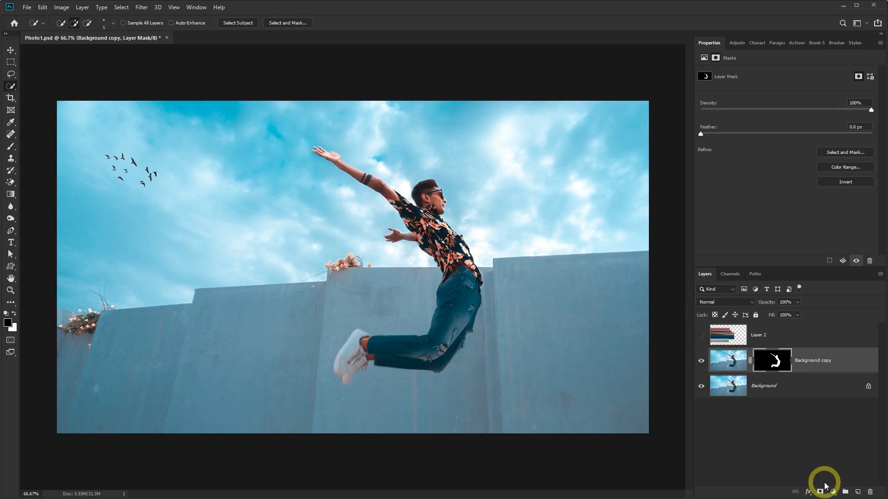
# Place Background copy above Layer 2, duplicate Layer 2 into Layer 2 copy, and hide the original
pyautogui.click(701, 336)
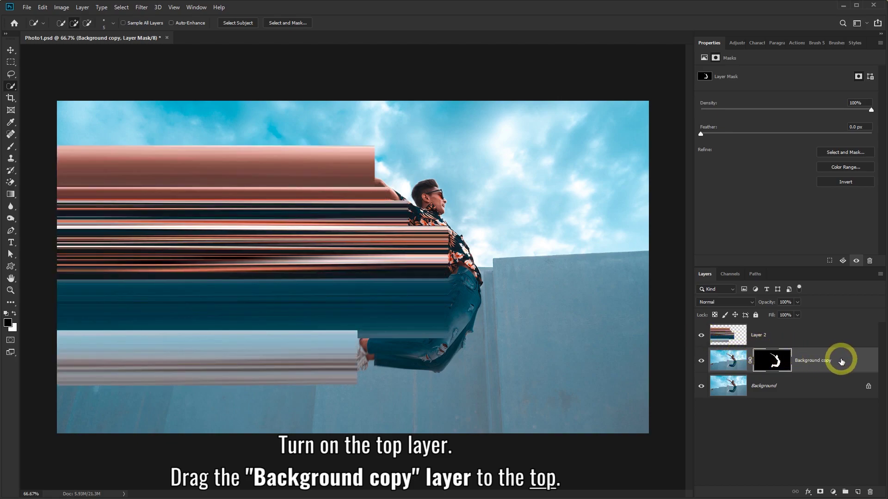
pyautogui.moveTo(841, 362); pyautogui.dragTo(841, 335)
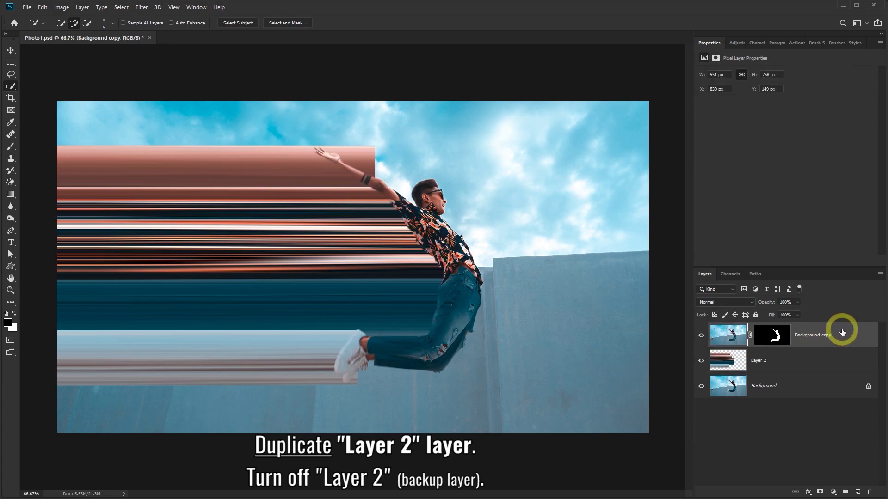
pyautogui.click(760, 362)
pyautogui.moveTo(757, 362)
pyautogui.mouseDown()
pyautogui.moveTo(781, 363)
pyautogui.moveTo(859, 492)
pyautogui.mouseUp()
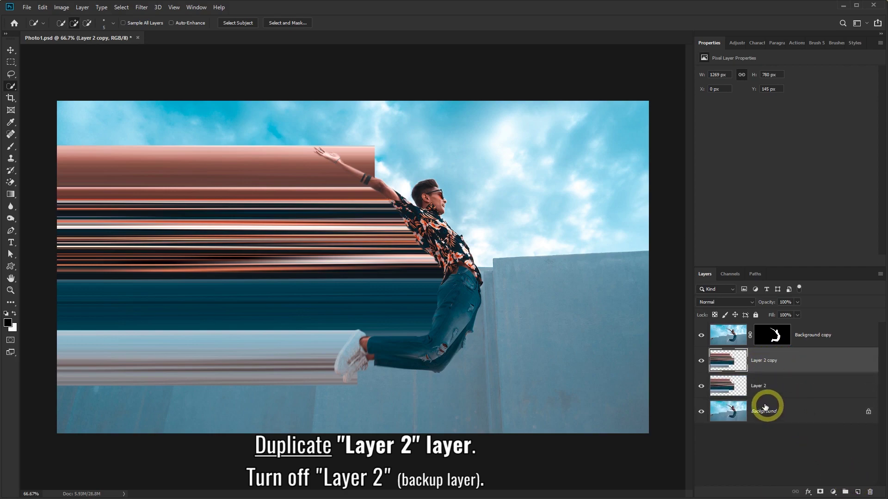
pyautogui.click(702, 388)
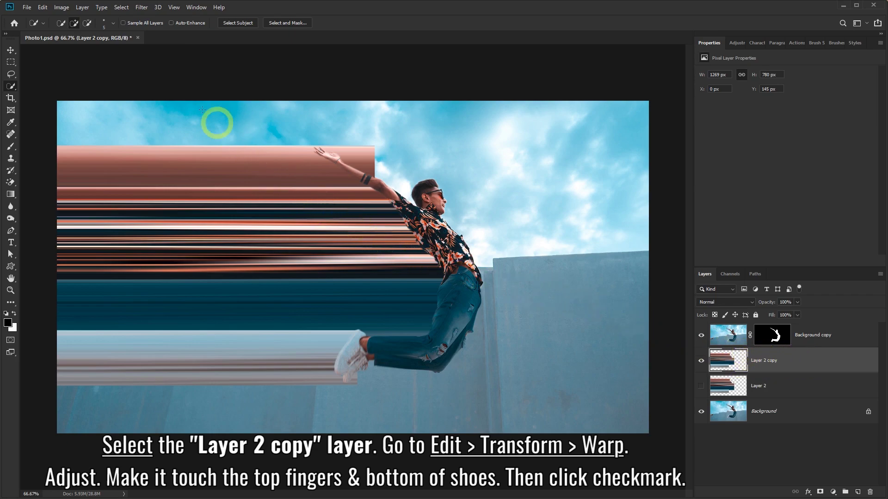
# Warp Layer 2 copy's streaks into a curved cape from the raised fingers to the shoes
pyautogui.click(42, 7)
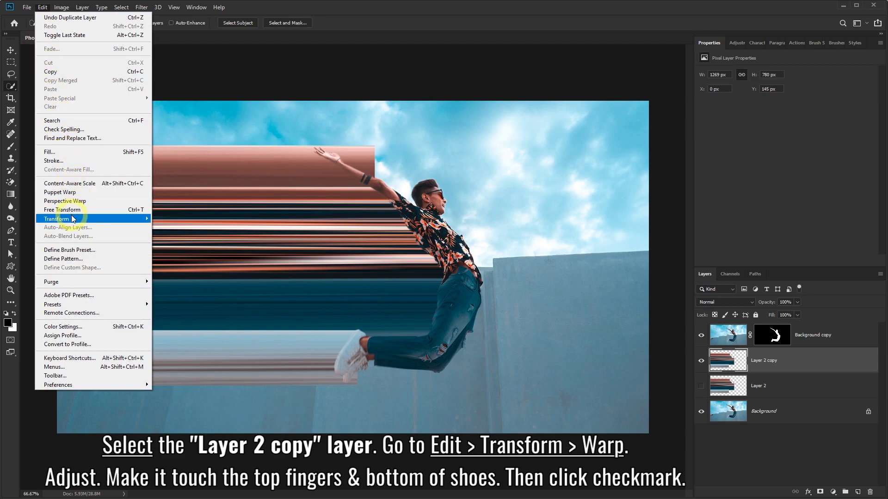
pyautogui.moveTo(56, 219)
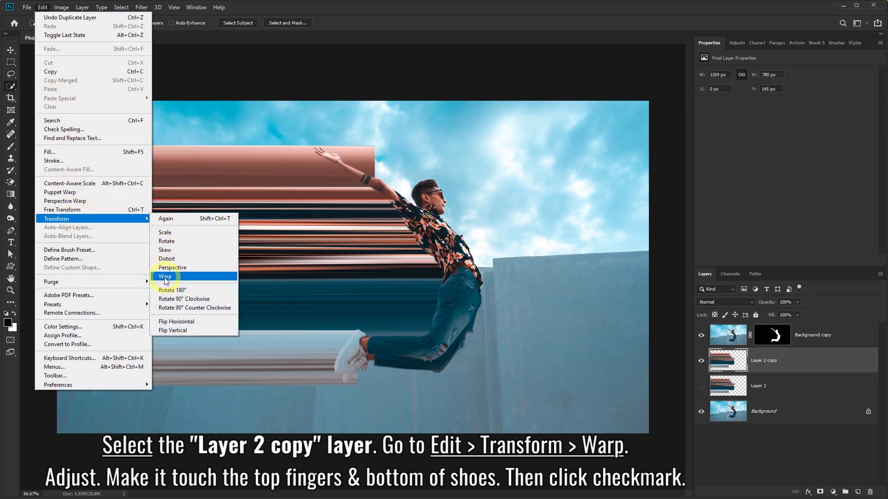
pyautogui.click(178, 277)
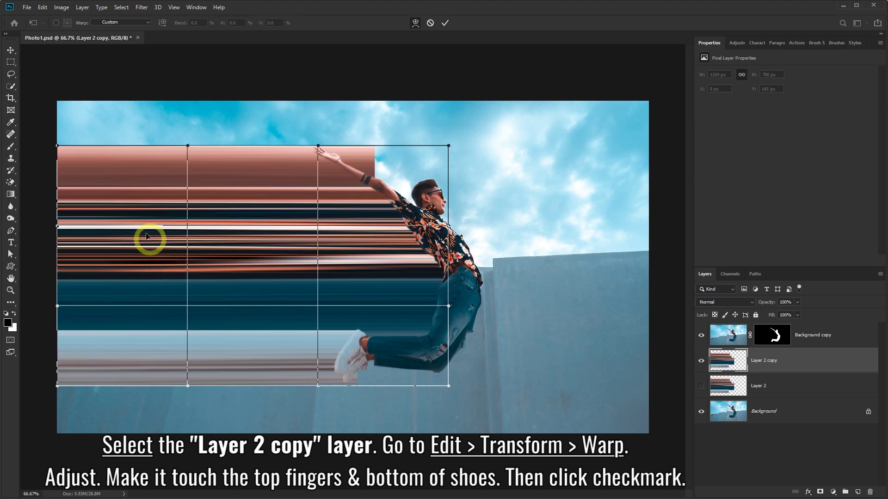
pyautogui.moveTo(57, 146)
pyautogui.mouseDown()
pyautogui.moveTo(36, 296)
pyautogui.moveTo(40, 364)
pyautogui.moveTo(31, 257)
pyautogui.moveTo(27, 300)
pyautogui.mouseUp()
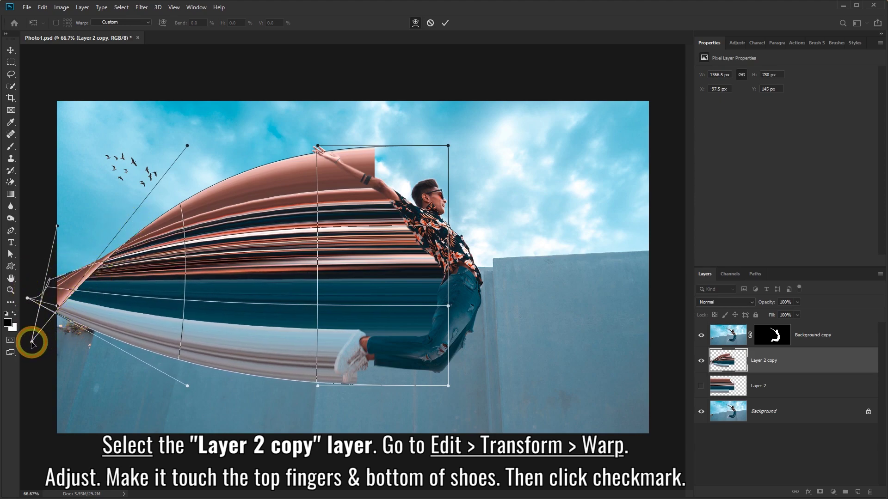
pyautogui.moveTo(32, 342)
pyautogui.mouseDown()
pyautogui.moveTo(51, 382)
pyautogui.moveTo(54, 434)
pyautogui.moveTo(50, 417)
pyautogui.mouseUp()
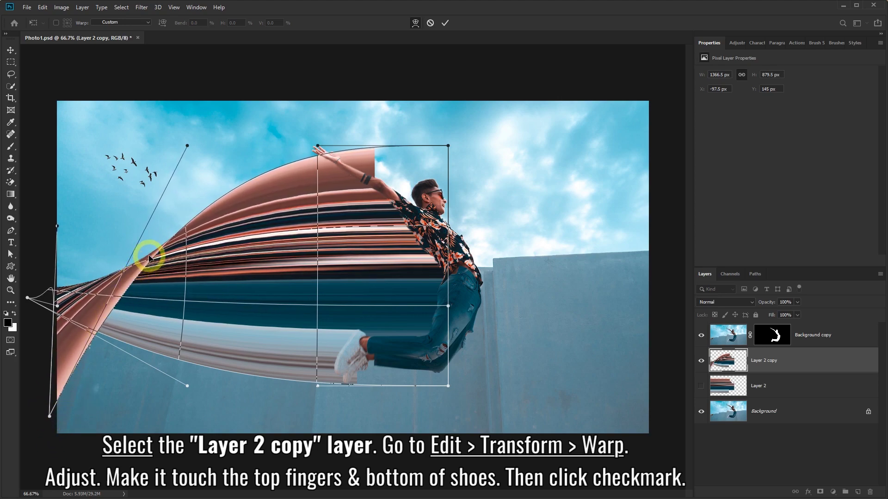
pyautogui.moveTo(28, 298)
pyautogui.mouseDown()
pyautogui.moveTo(31, 287)
pyautogui.moveTo(39, 295)
pyautogui.mouseUp()
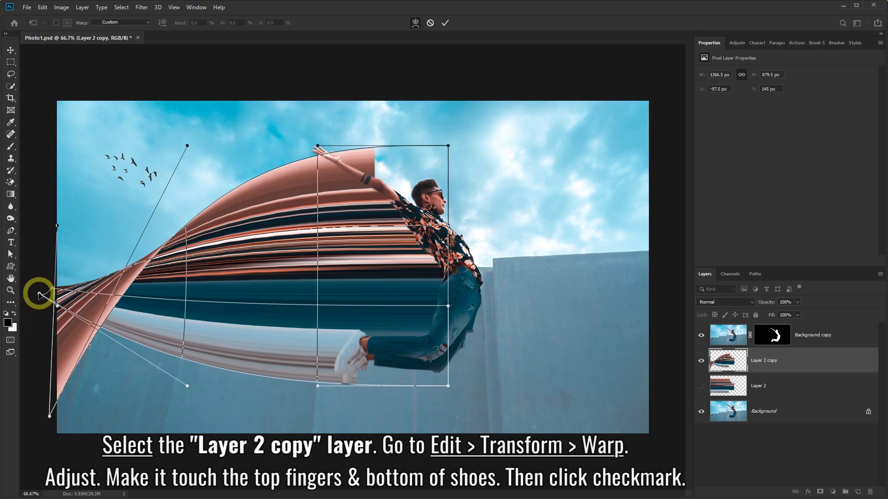
pyautogui.moveTo(278, 163)
pyautogui.mouseDown()
pyautogui.moveTo(324, 184)
pyautogui.moveTo(410, 61)
pyautogui.mouseUp()
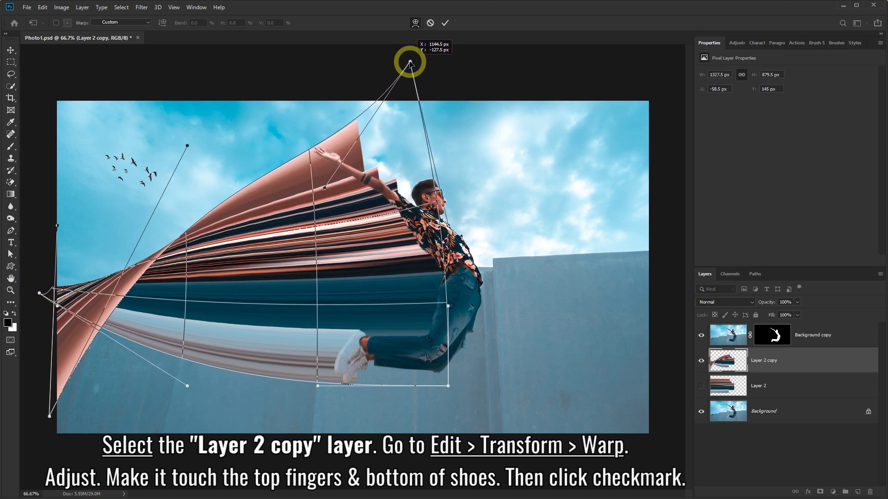
pyautogui.moveTo(448, 387); pyautogui.dragTo(456, 386)
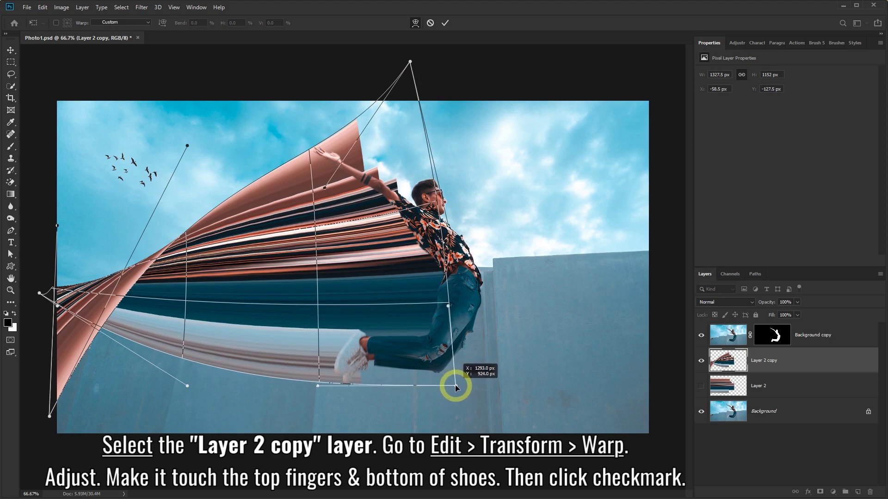
pyautogui.moveTo(49, 416); pyautogui.dragTo(49, 416)
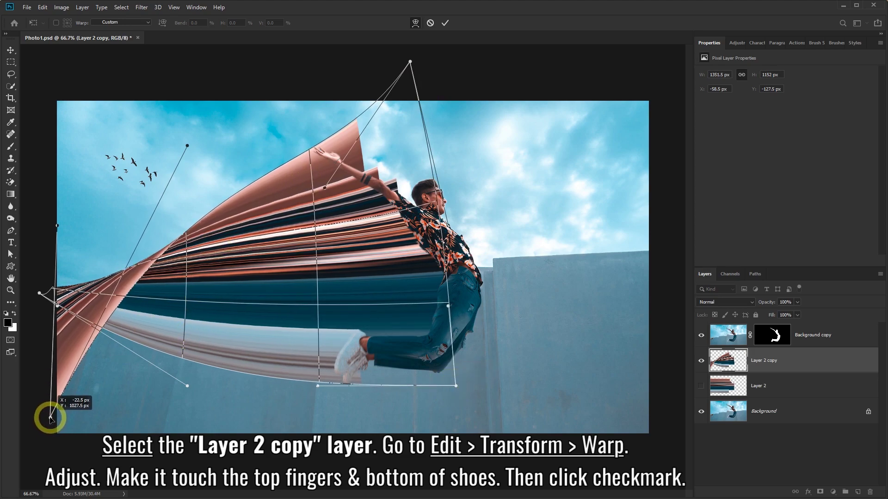
pyautogui.moveTo(187, 146); pyautogui.dragTo(225, 171)
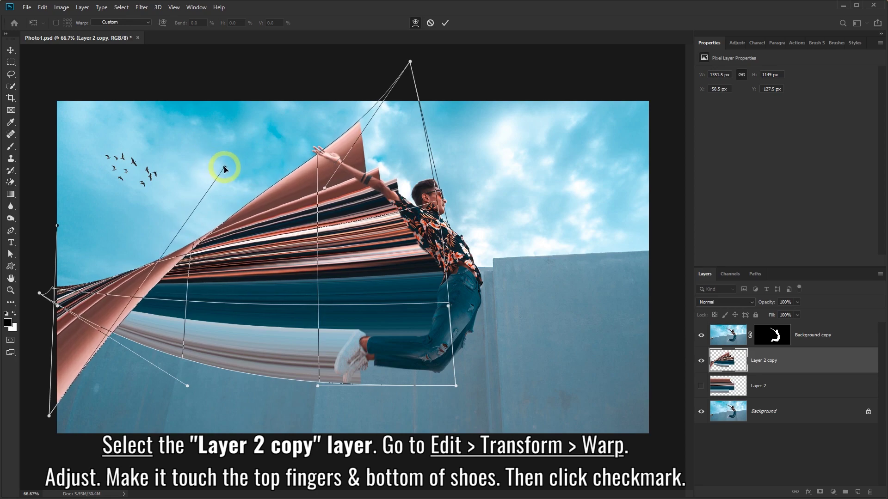
pyautogui.moveTo(410, 61); pyautogui.dragTo(384, 48)
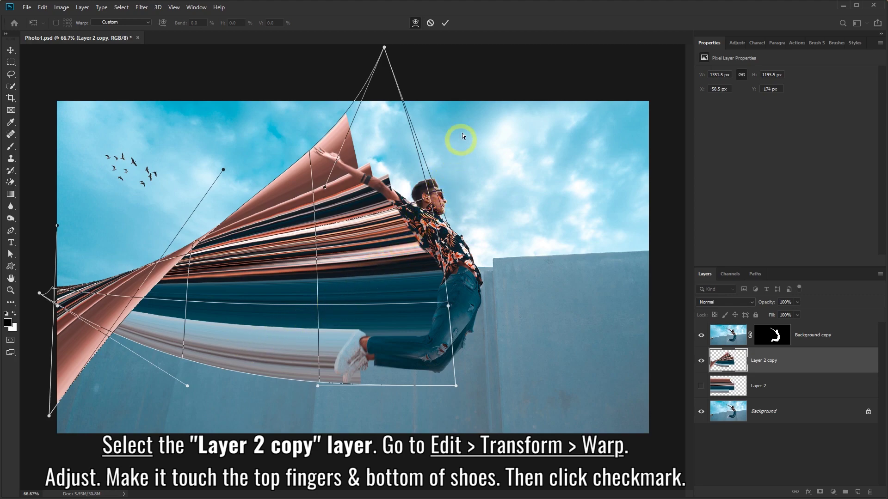
pyautogui.click(445, 23)
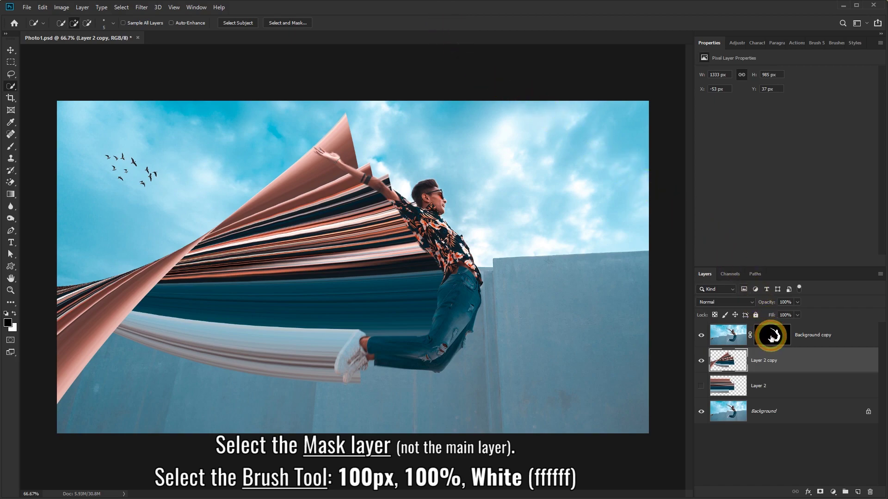
# Target Background copy's mask and set up a 100 px Brush in white (ffffff)
pyautogui.click(771, 337)
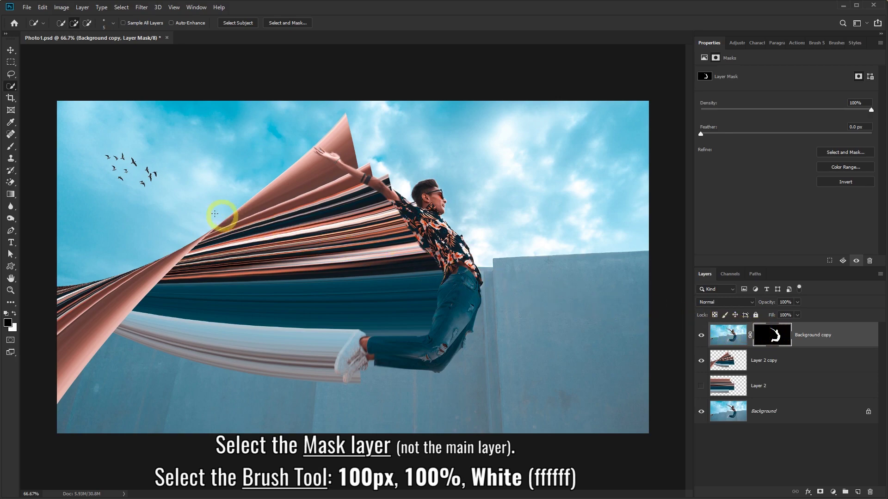
pyautogui.click(11, 148)
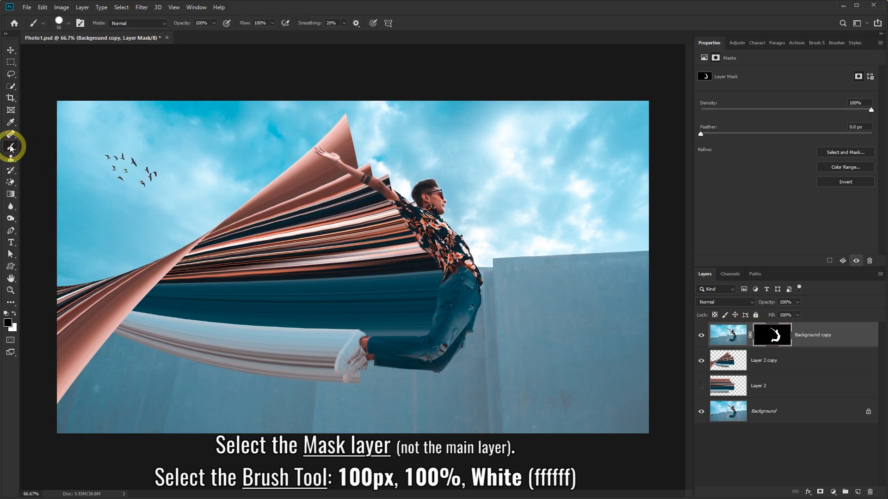
pyautogui.click(68, 25)
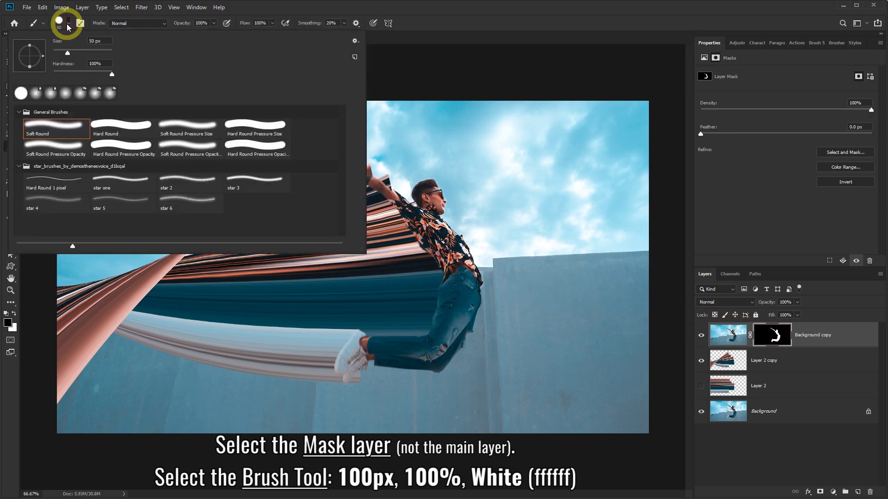
pyautogui.click(99, 40)
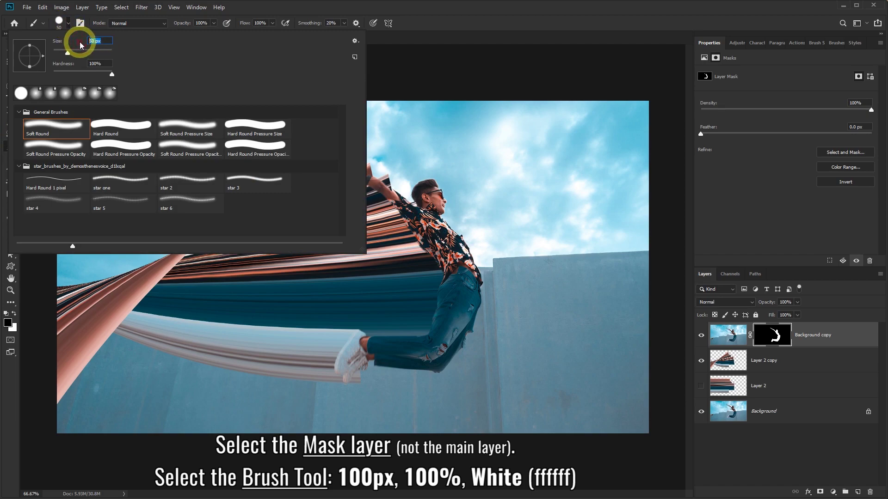
pyautogui.write('100')
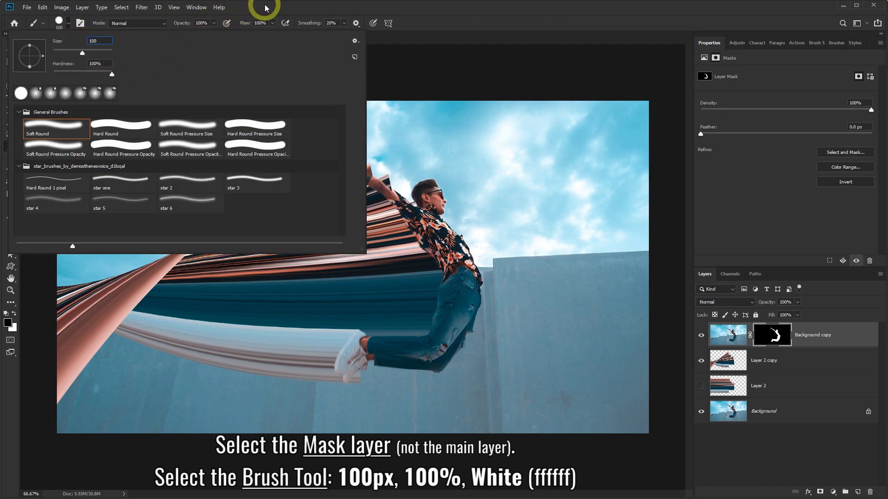
pyautogui.press('Return')
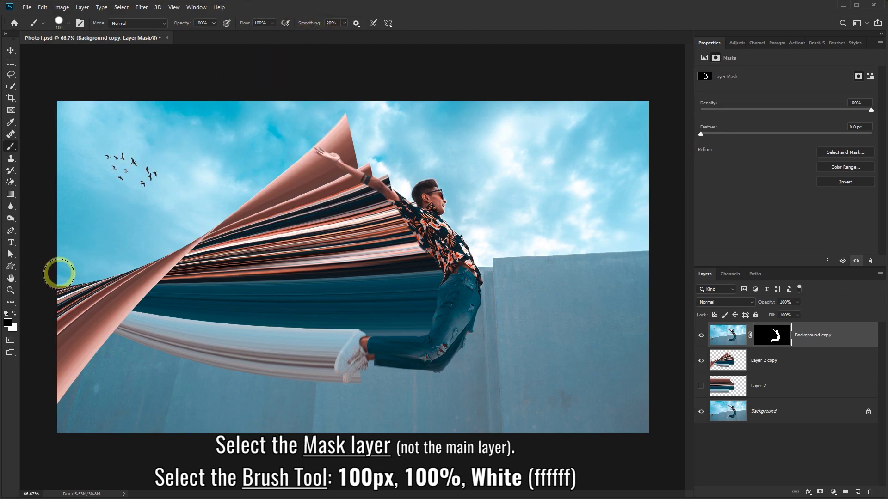
pyautogui.click(9, 322)
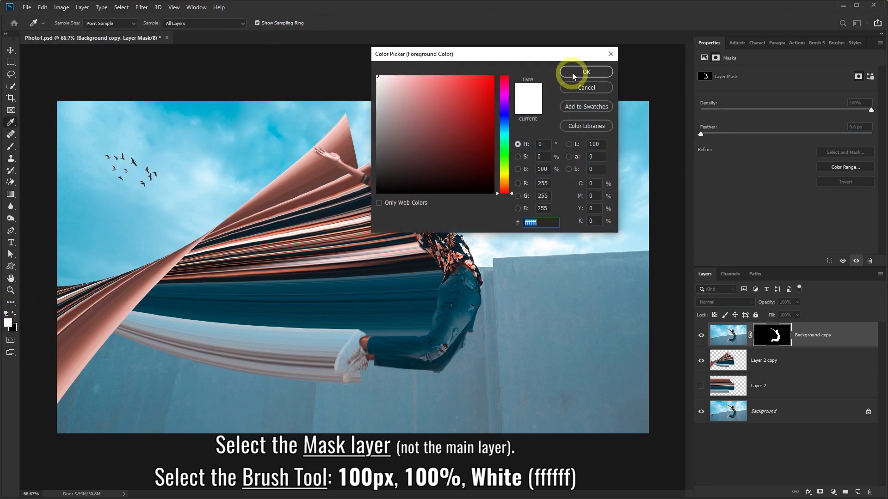
pyautogui.click(573, 72)
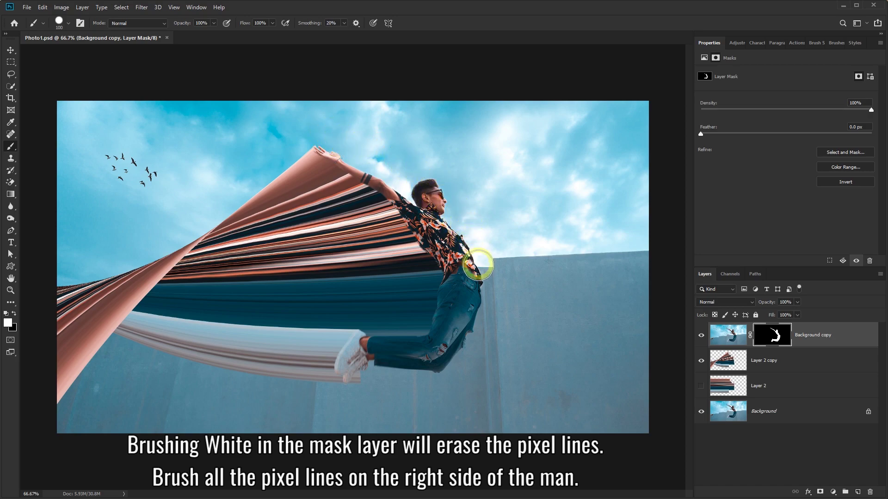
# Mask out the streaks on the man's right side and add a Shadows layer above Layer 2 copy
pyautogui.moveTo(478, 265)
pyautogui.mouseDown()
pyautogui.moveTo(476, 327)
pyautogui.moveTo(448, 364)
pyautogui.moveTo(363, 381)
pyautogui.mouseUp()
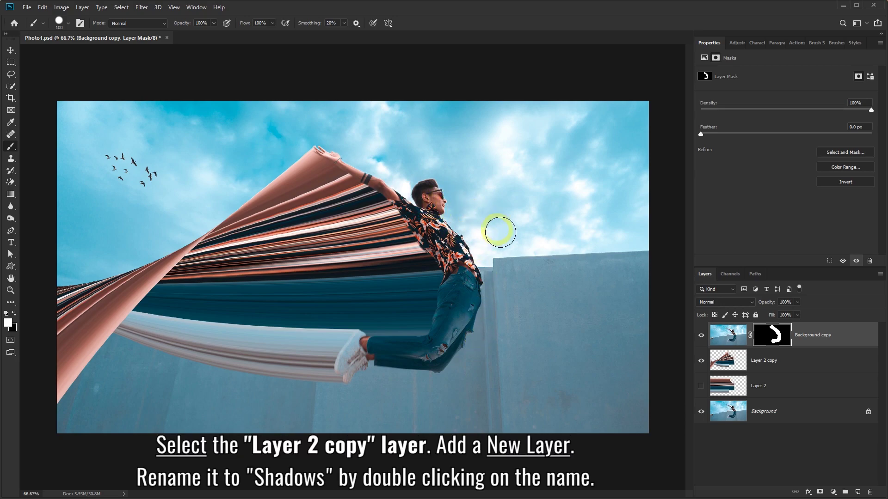
pyautogui.click(765, 363)
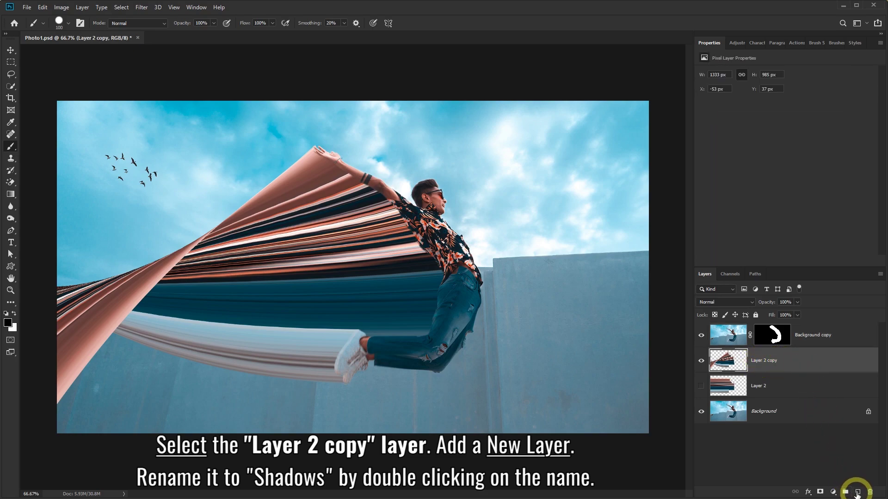
pyautogui.click(858, 493)
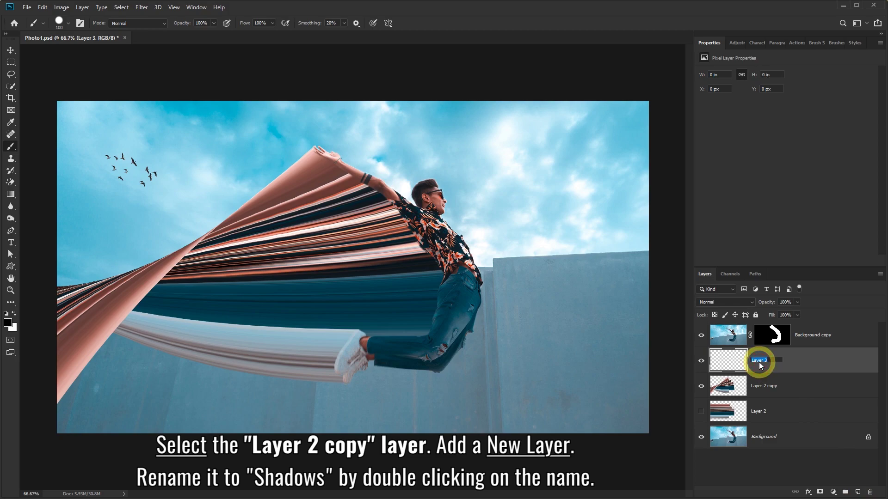
pyautogui.write('Shadows')
# Clip Shadows to Layer 2 copy and set up a 400 px, 0% hardness black brush
pyautogui.rightClick(820, 360)
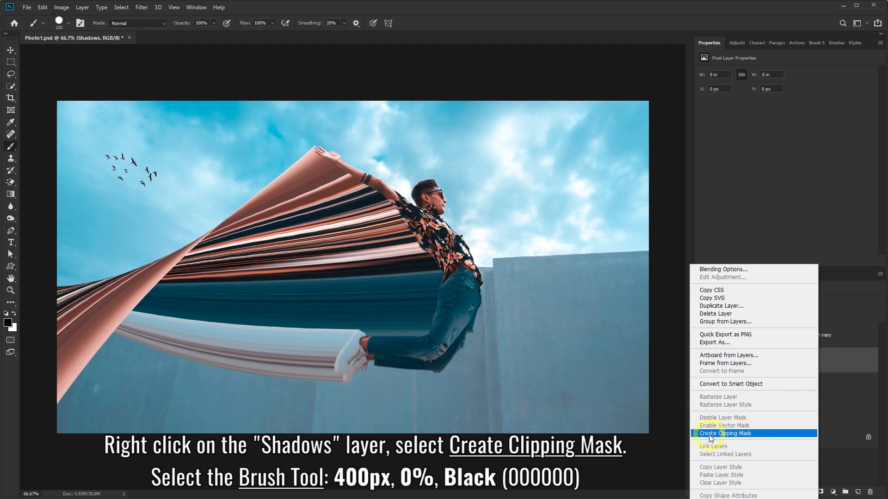
pyautogui.click(749, 434)
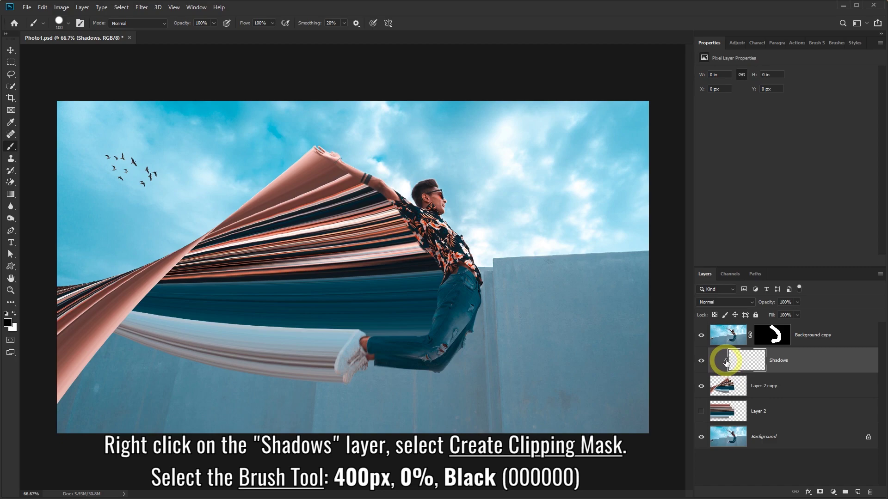
pyautogui.click(68, 24)
pyautogui.moveTo(108, 40)
pyautogui.mouseDown()
pyautogui.moveTo(71, 44)
pyautogui.moveTo(89, 64)
pyautogui.mouseUp()
pyautogui.write('00')
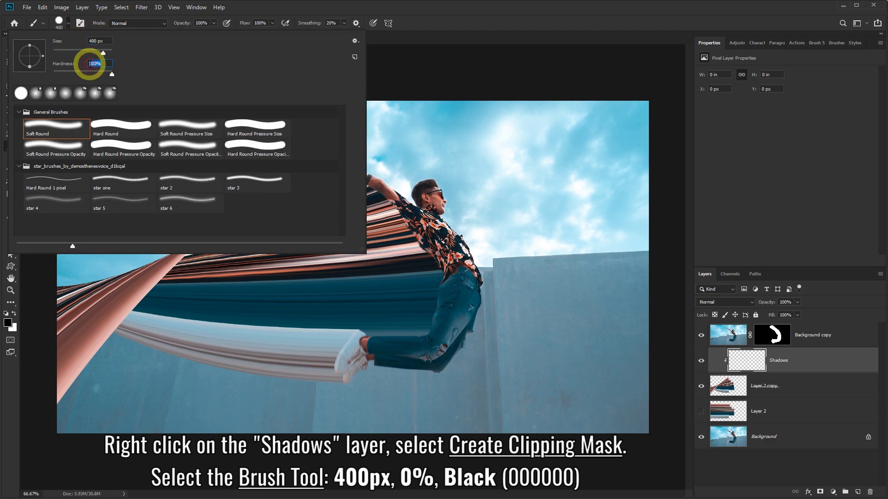
pyautogui.write('0')
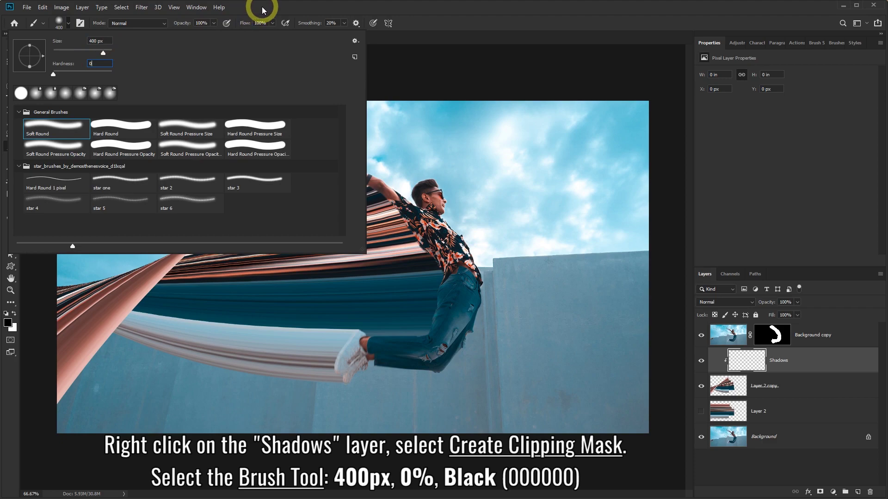
pyautogui.click(262, 9)
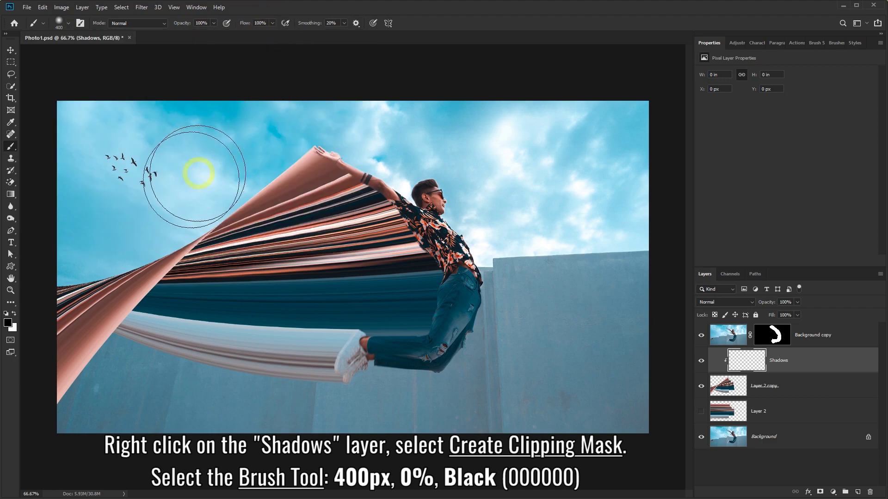
pyautogui.click(8, 324)
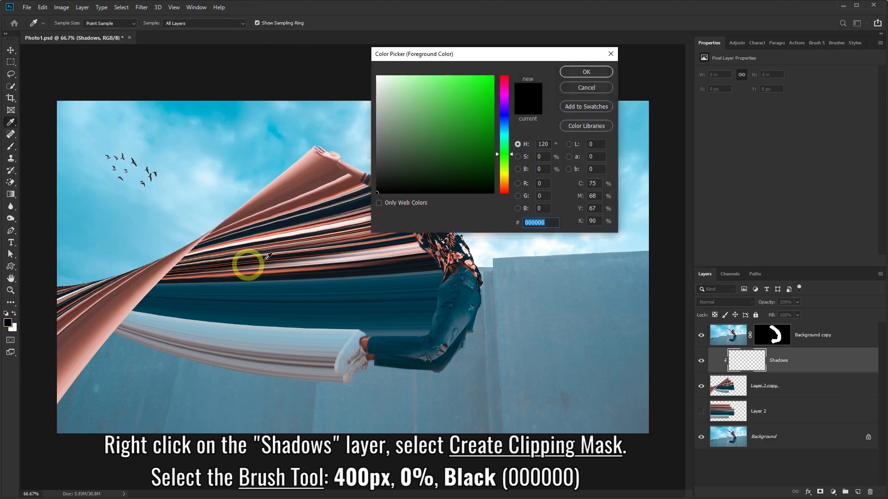
pyautogui.click(582, 73)
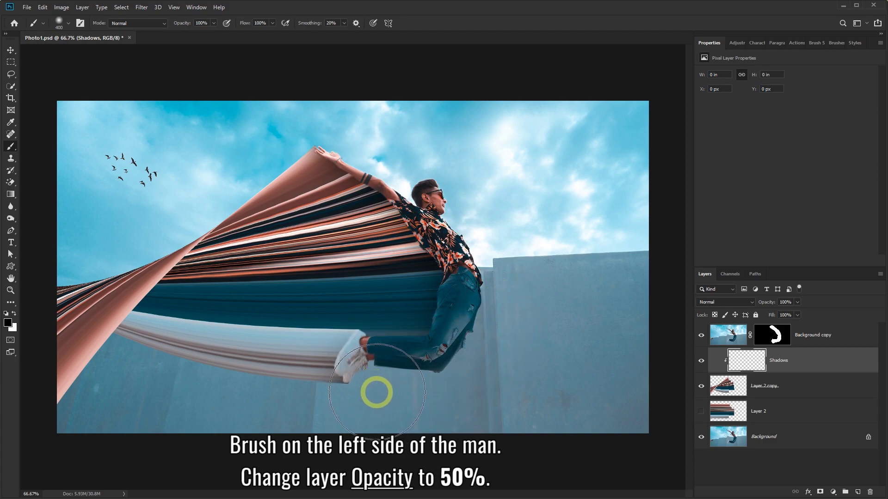
# Brush black shadow along the man's leg and shoe, then set Shadows opacity to 50%
pyautogui.moveTo(377, 391); pyautogui.dragTo(504, 339)
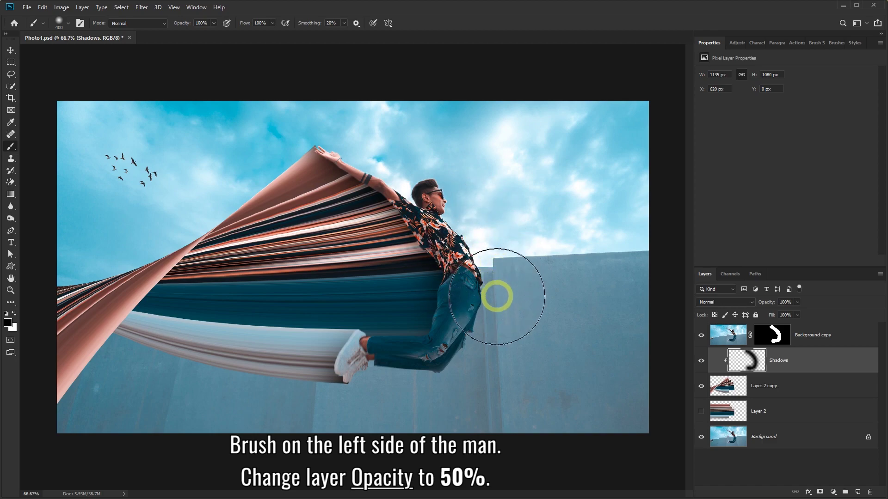
pyautogui.moveTo(460, 384); pyautogui.dragTo(369, 388)
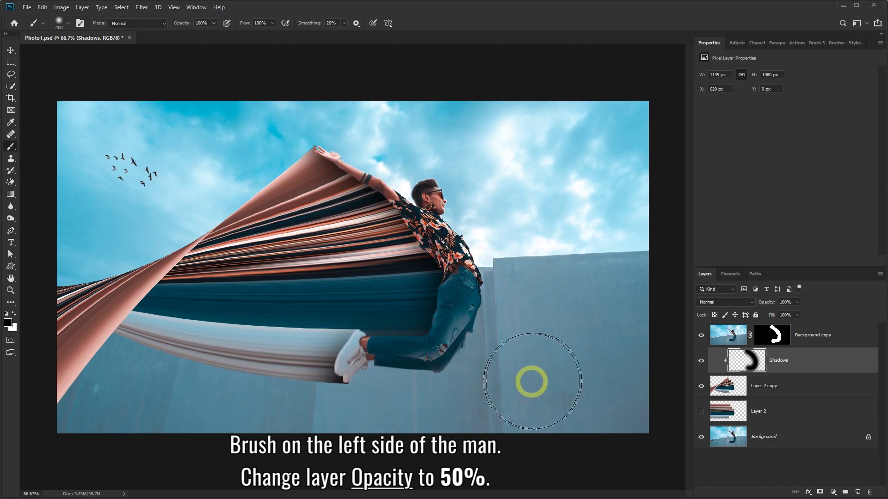
pyautogui.click(797, 302)
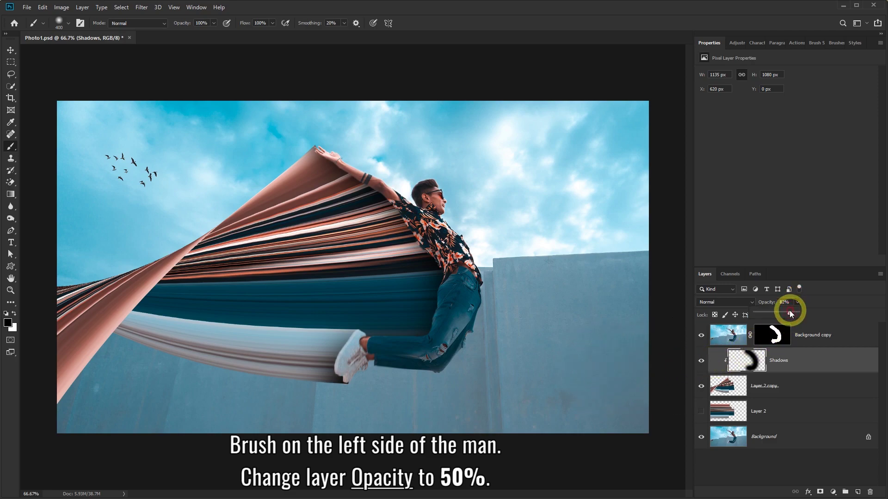
pyautogui.moveTo(789, 310)
pyautogui.mouseDown()
pyautogui.moveTo(745, 313)
pyautogui.moveTo(775, 315)
pyautogui.mouseUp()
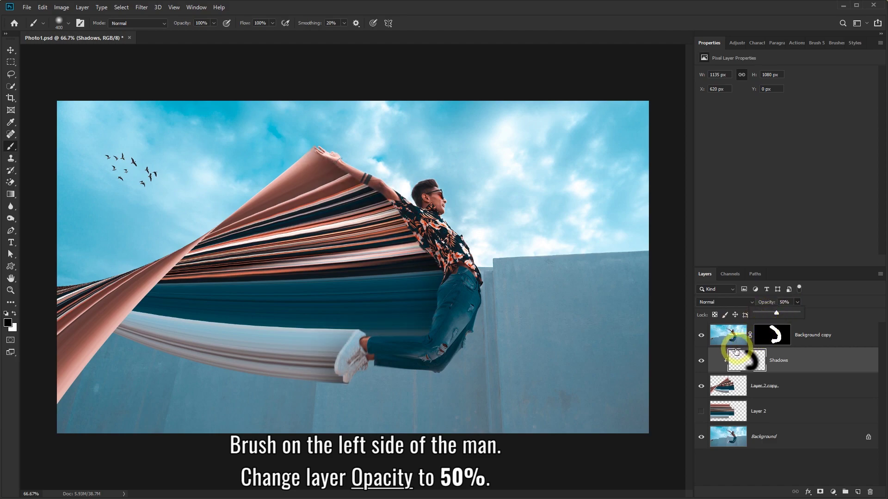
pyautogui.click(702, 361)
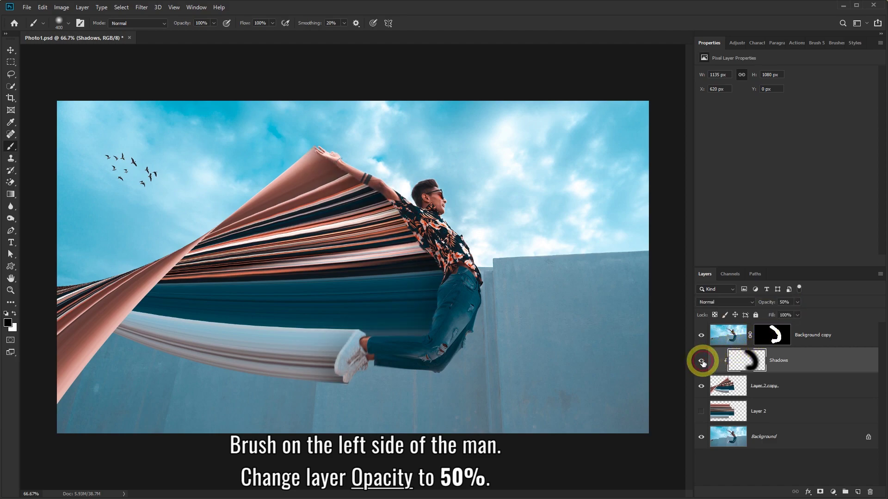
pyautogui.click(701, 362)
pyautogui.click(702, 362)
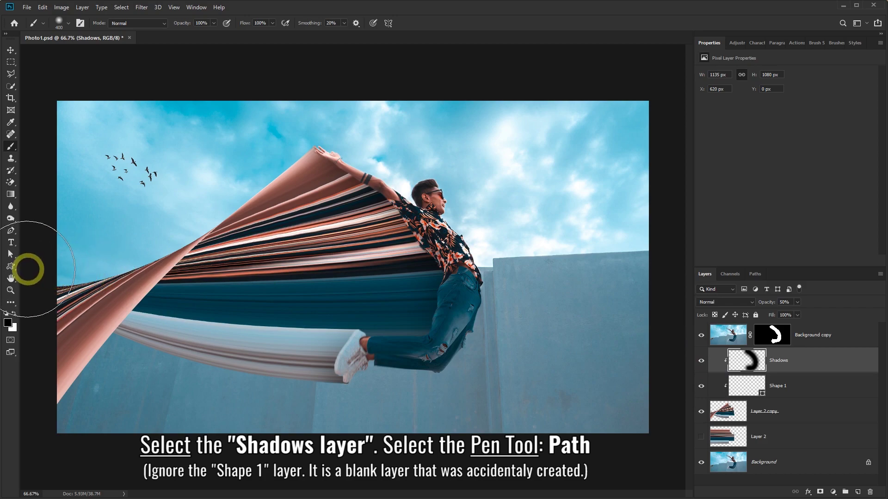
# Choose the Pen Tool in Path mode and start a path along the cape's curved fold
pyautogui.click(9, 233)
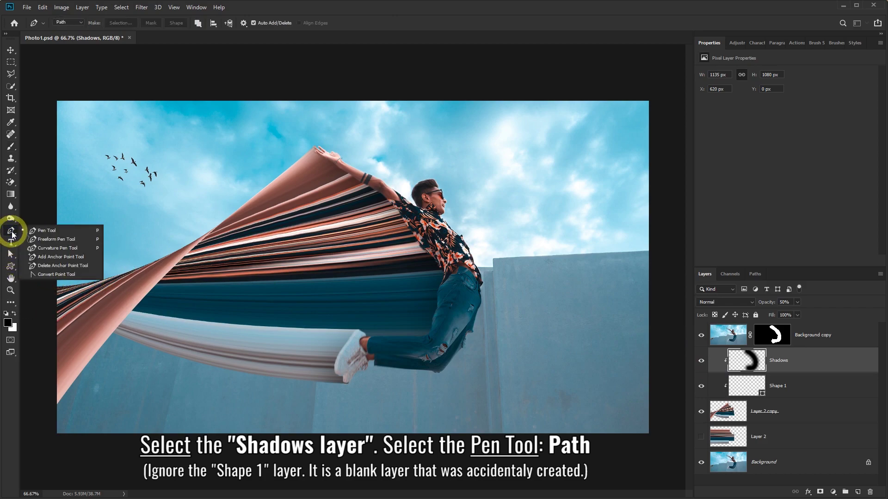
pyautogui.click(54, 233)
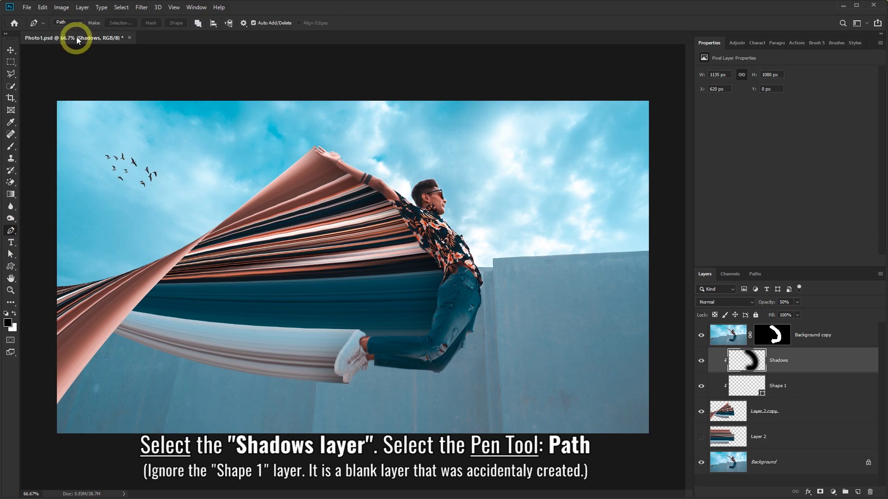
pyautogui.click(81, 24)
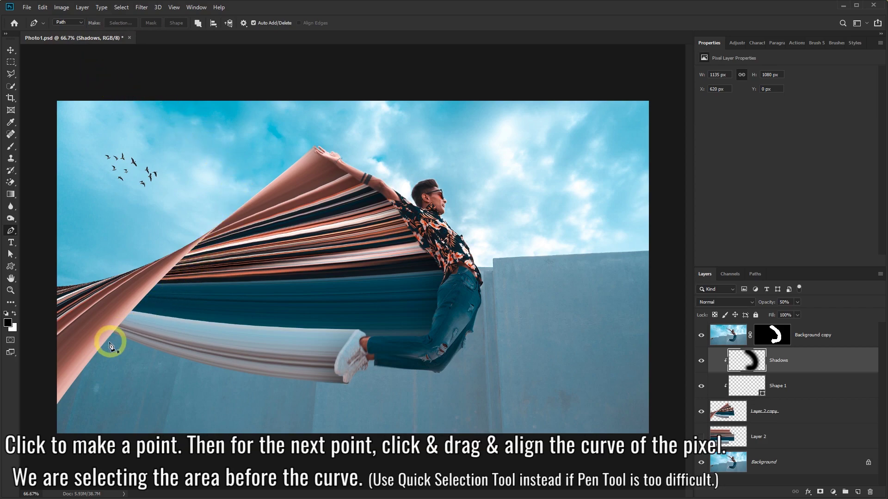
pyautogui.keyDown('alt'); pyautogui.scroll(1, 100, 356); pyautogui.keyUp('alt')
pyautogui.keyDown('alt'); pyautogui.scroll(2, 67, 352); pyautogui.keyUp('alt')
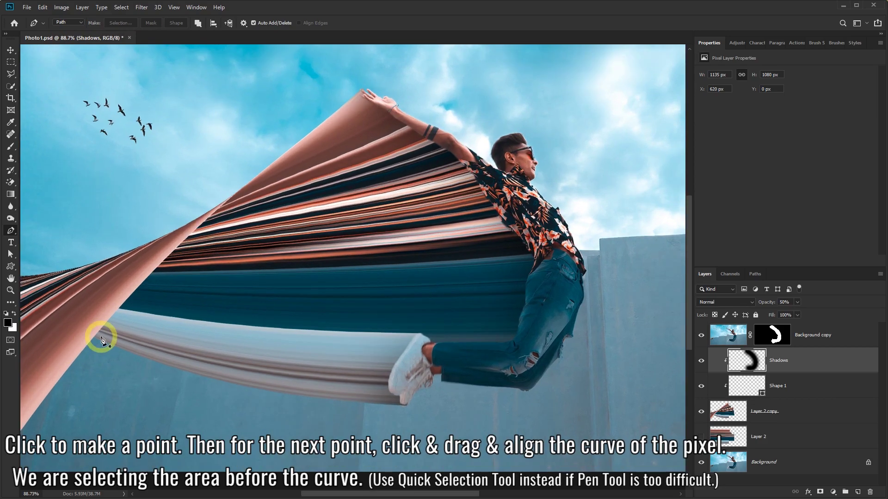
pyautogui.keyDown('alt'); pyautogui.scroll(2, 96, 341); pyautogui.keyUp('alt')
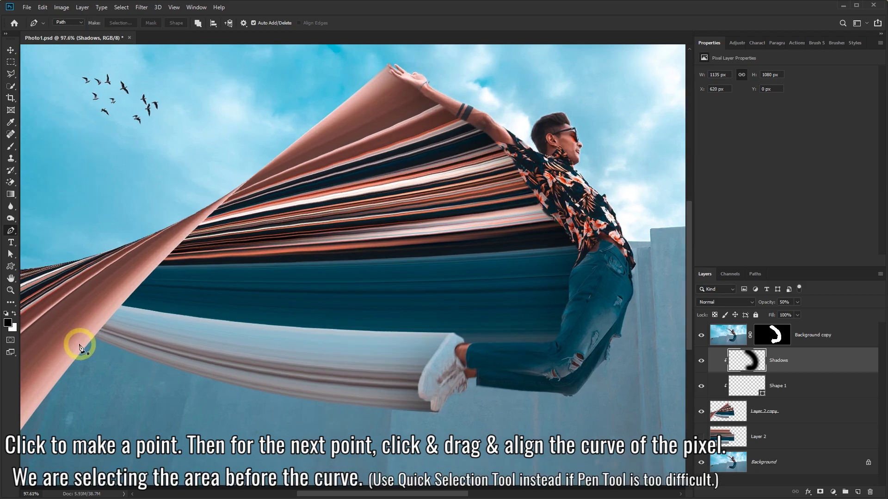
pyautogui.keyDown('alt'); pyautogui.scroll(2, 96, 341); pyautogui.keyUp('alt')
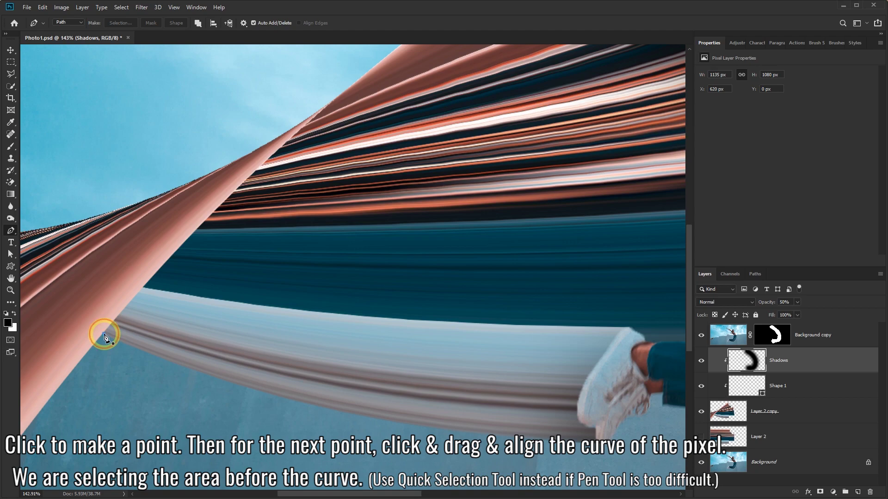
pyautogui.click(104, 334)
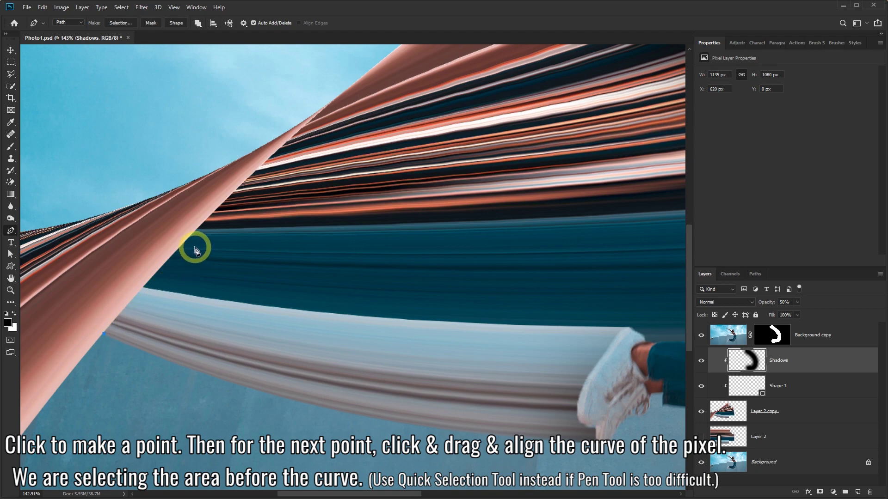
pyautogui.moveTo(196, 233); pyautogui.dragTo(226, 202)
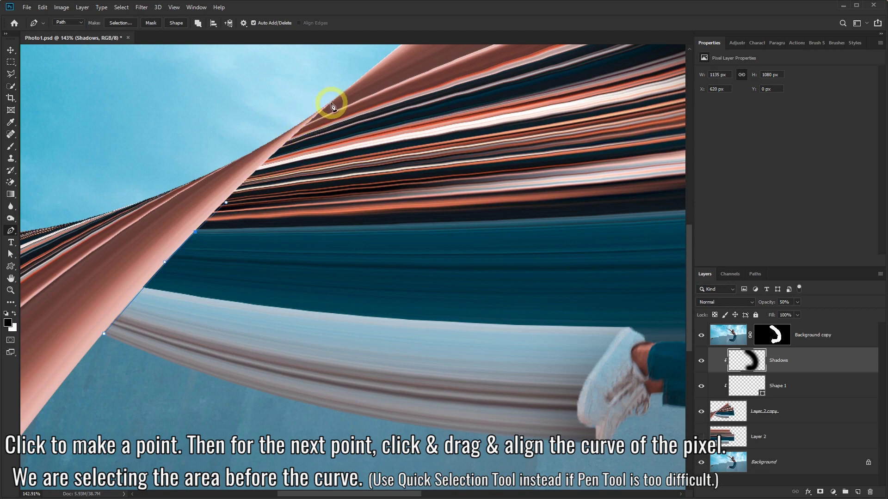
pyautogui.moveTo(347, 93); pyautogui.dragTo(384, 62)
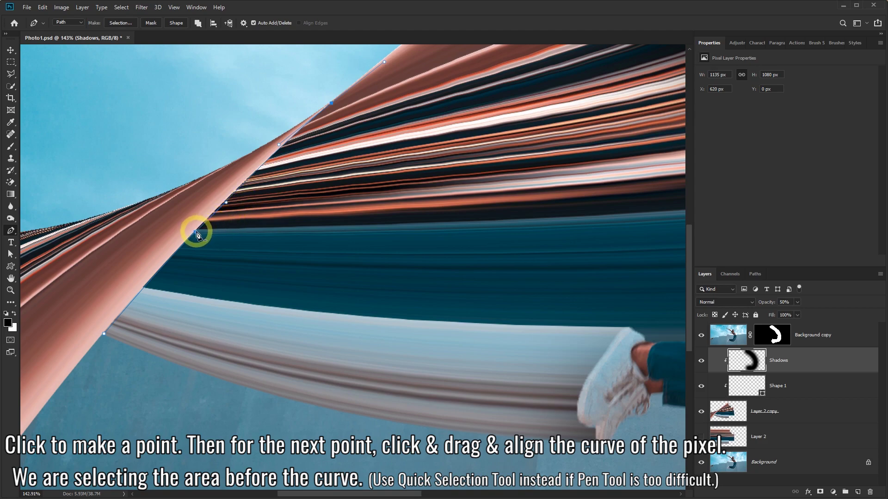
pyautogui.moveTo(196, 231); pyautogui.dragTo(205, 223)
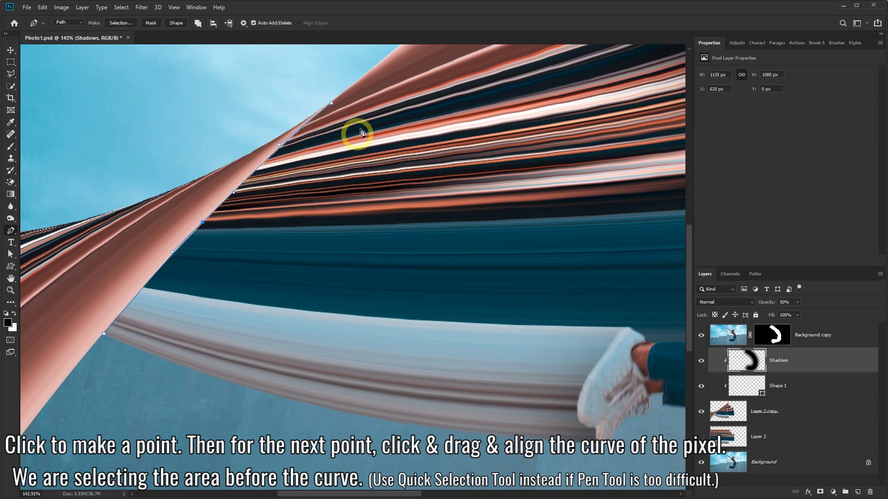
# Add points up the fold and down by the shoe, closing the path at its start
pyautogui.keyDown('alt'); pyautogui.scroll(-1, 382, 105); pyautogui.keyUp('alt')
pyautogui.keyDown('alt'); pyautogui.scroll(-2, 381, 105); pyautogui.keyUp('alt')
pyautogui.keyDown('alt'); pyautogui.scroll(-2, 380, 101); pyautogui.keyUp('alt')
pyautogui.keyDown('alt'); pyautogui.scroll(-2, 363, 100); pyautogui.keyUp('alt')
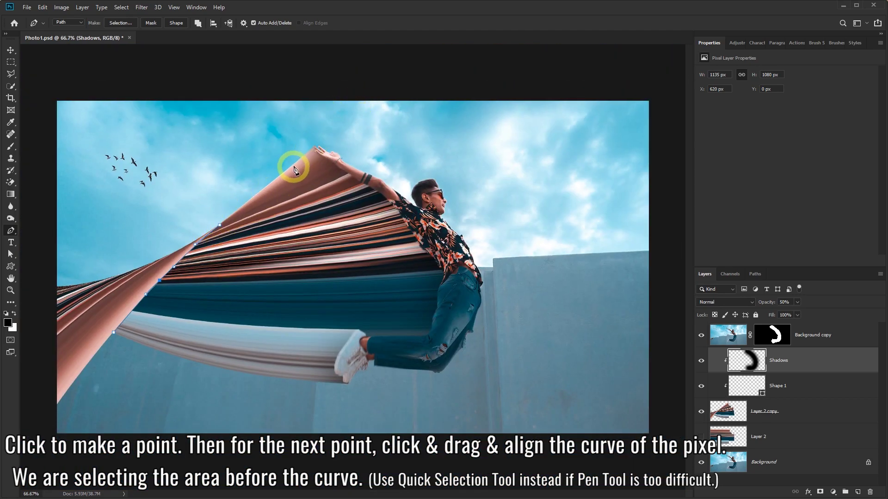
pyautogui.click(250, 199)
pyautogui.click(286, 170)
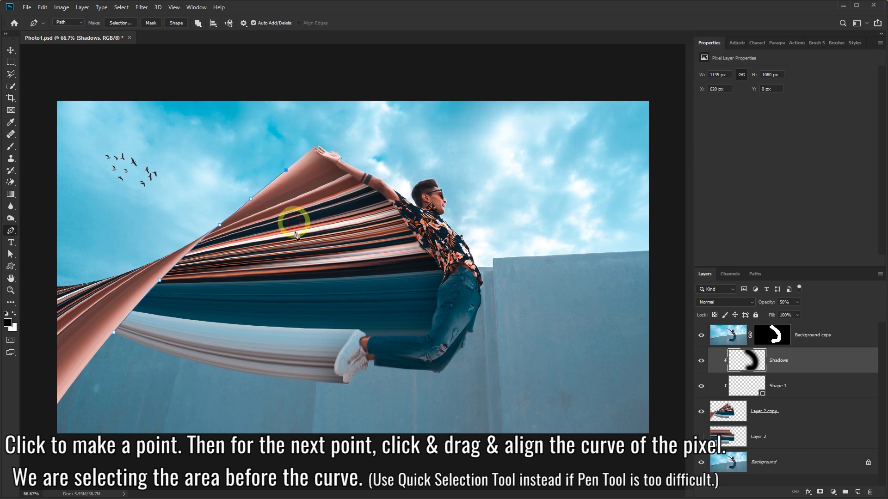
pyautogui.click(307, 380)
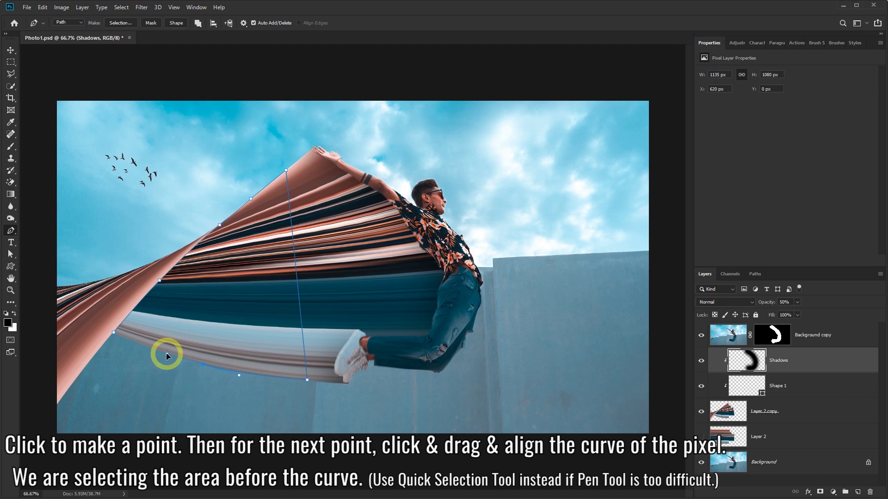
pyautogui.click(114, 334)
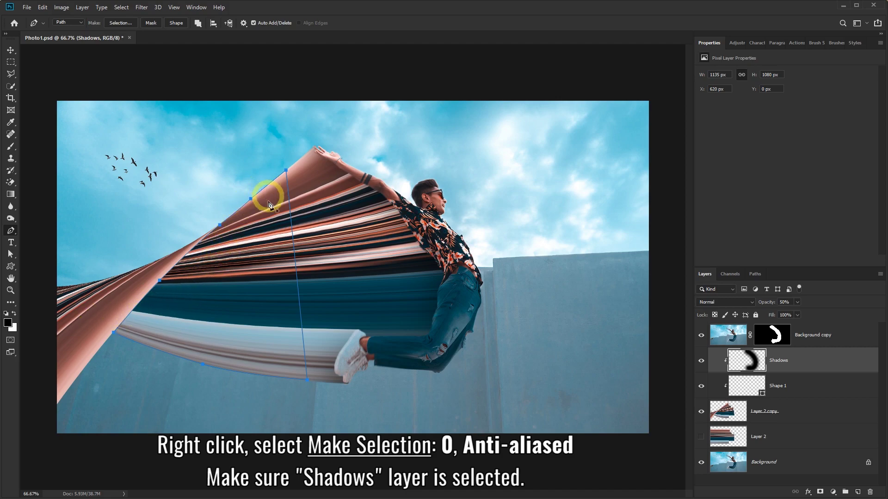
# Make a selection from the path with 0 px feather radius, anti-aliased
pyautogui.rightClick(240, 277)
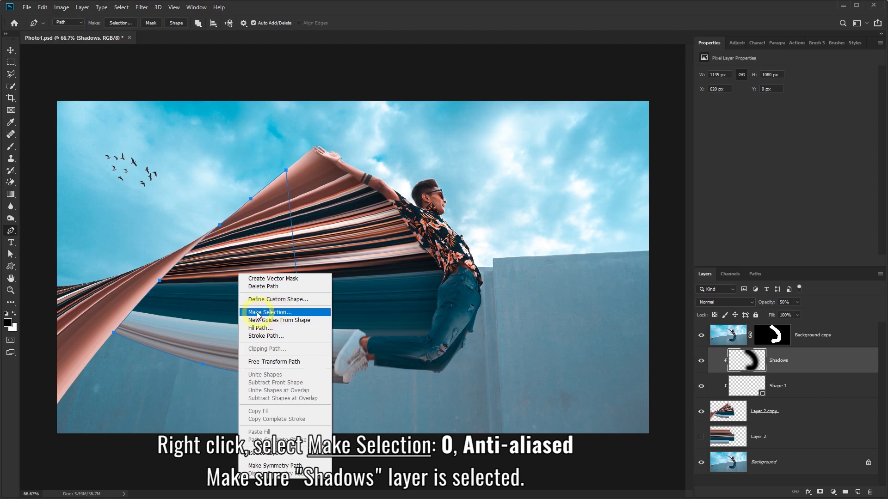
pyautogui.click(277, 313)
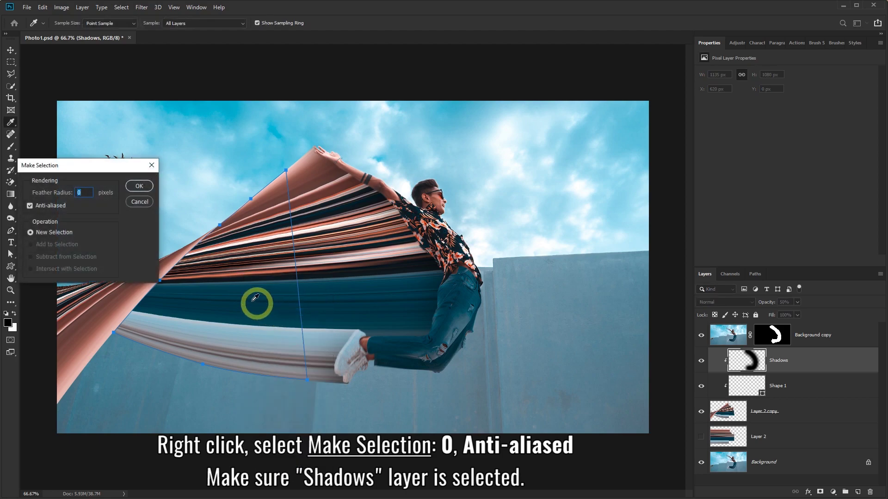
pyautogui.click(135, 187)
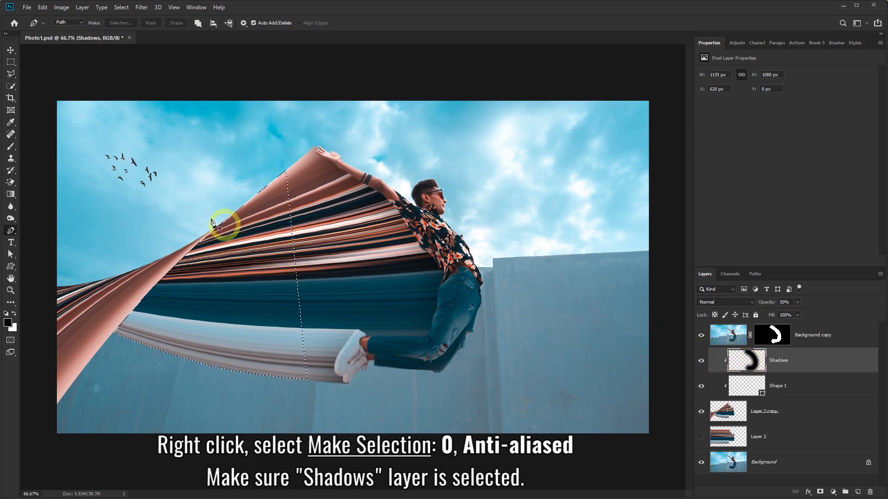
# Paint black shadow inside the selection with a 400 px, 0% hardness brush
pyautogui.click(10, 148)
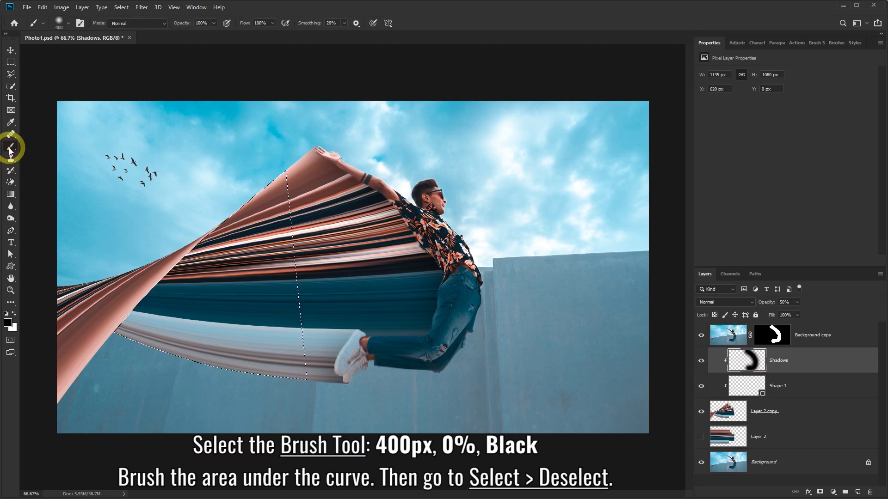
pyautogui.click(69, 26)
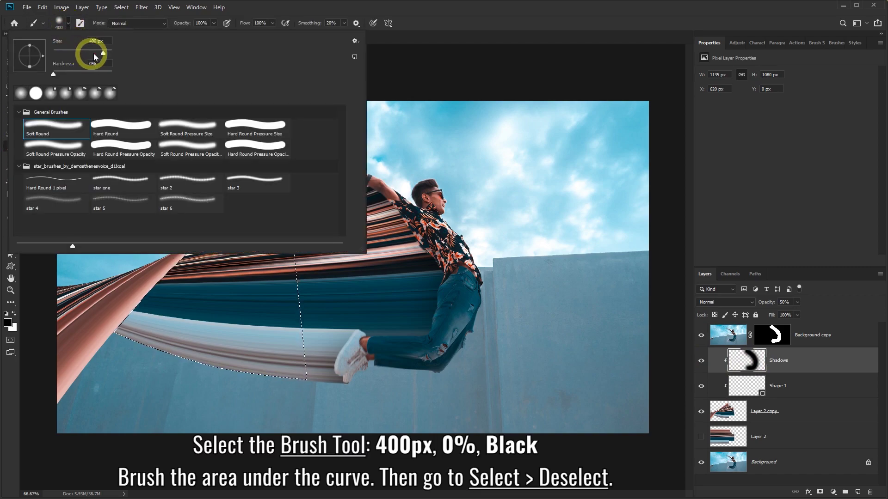
pyautogui.click(413, 11)
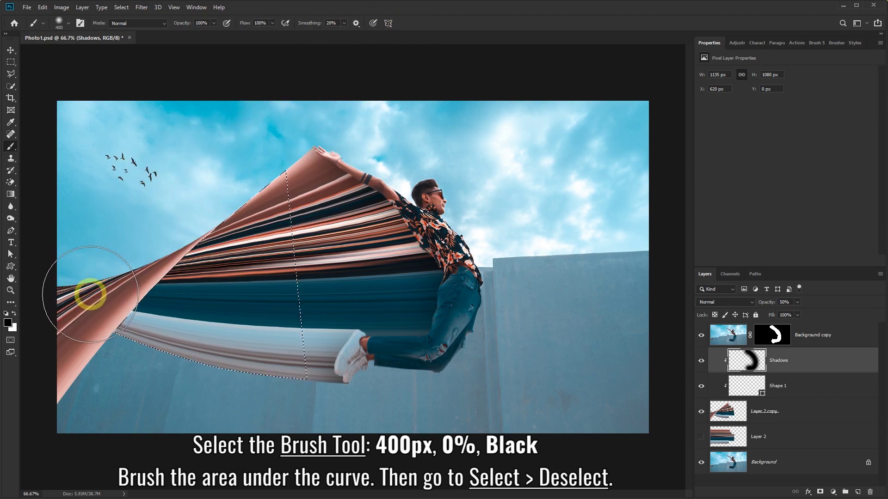
pyautogui.moveTo(102, 274)
pyautogui.mouseDown()
pyautogui.moveTo(190, 184)
pyautogui.moveTo(117, 256)
pyautogui.moveTo(141, 228)
pyautogui.moveTo(166, 200)
pyautogui.moveTo(92, 296)
pyautogui.moveTo(165, 197)
pyautogui.moveTo(137, 156)
pyautogui.mouseUp()
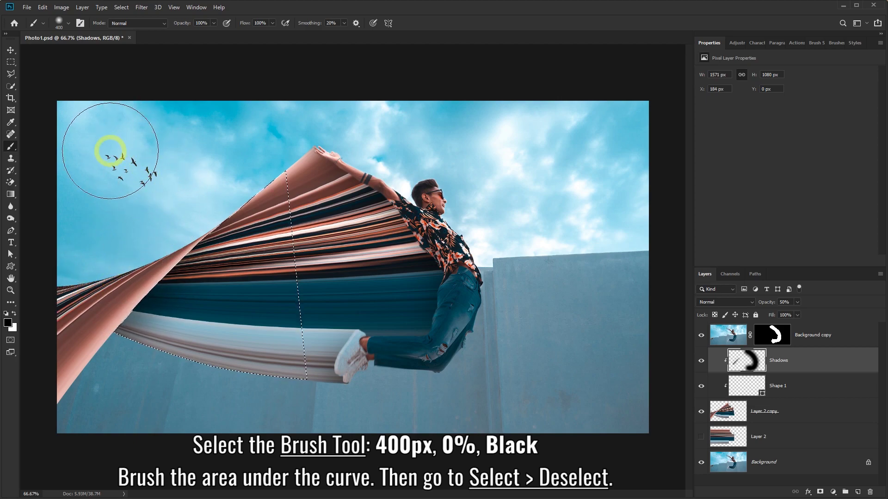
# Deselect, then toggle the Shadows layer's visibility to compare the result
pyautogui.click(122, 8)
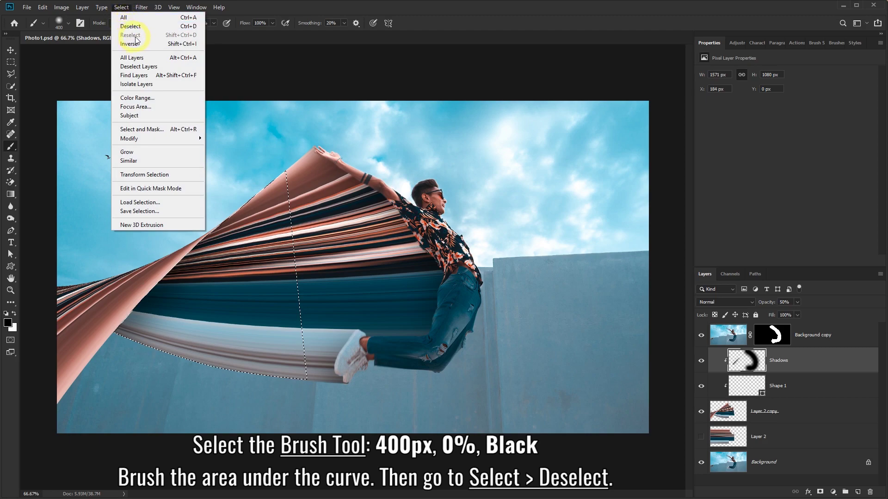
pyautogui.click(137, 26)
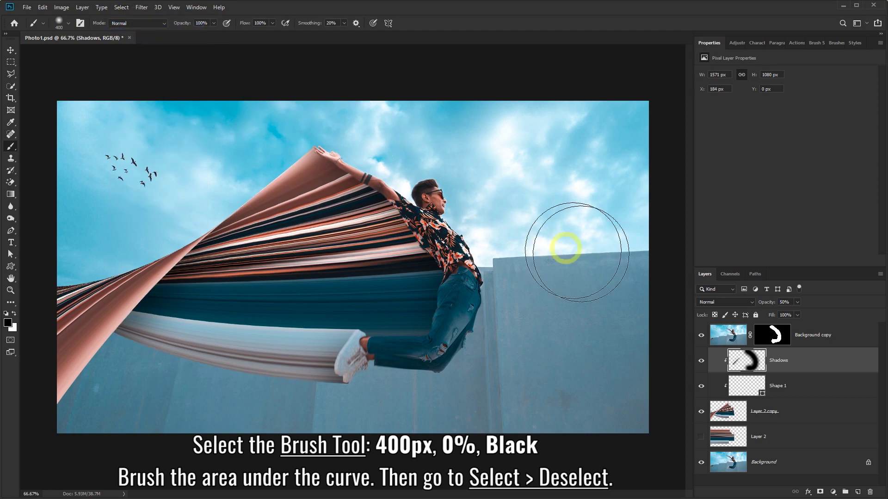
pyautogui.click(701, 361)
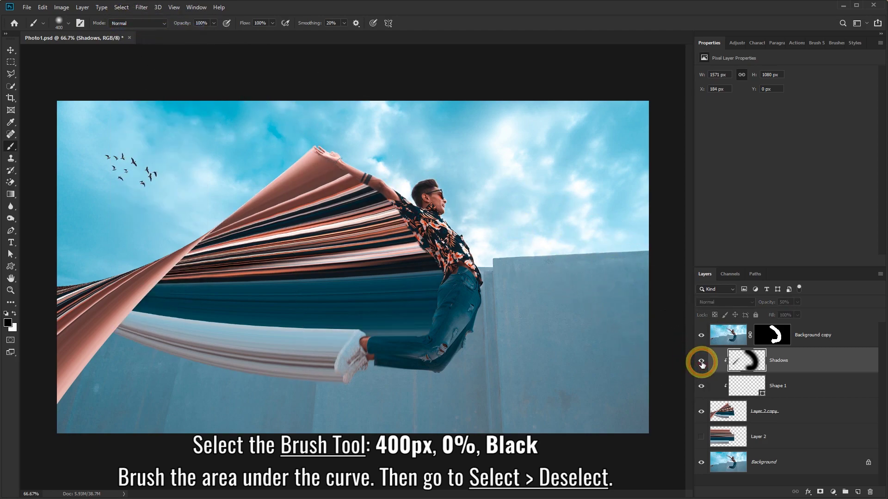
pyautogui.click(701, 362)
pyautogui.click(701, 361)
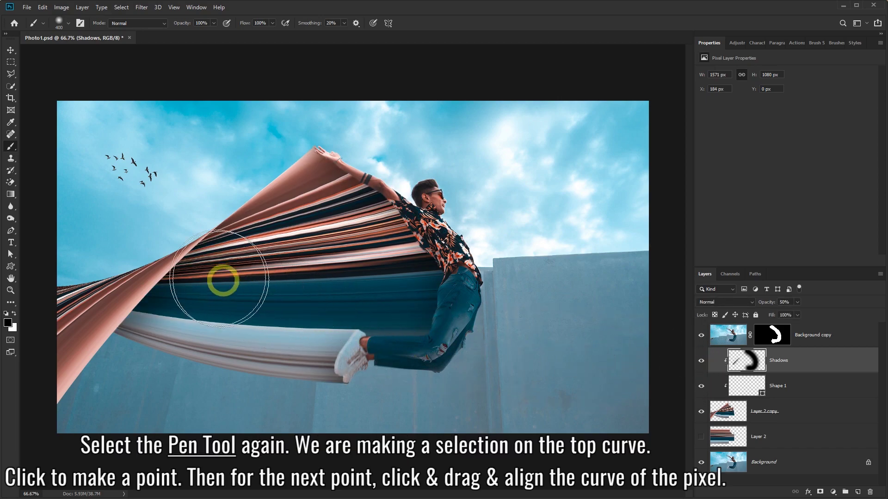
# Trace a closed pen path from the cape's lower-left corner along its top fold curve
pyautogui.click(10, 231)
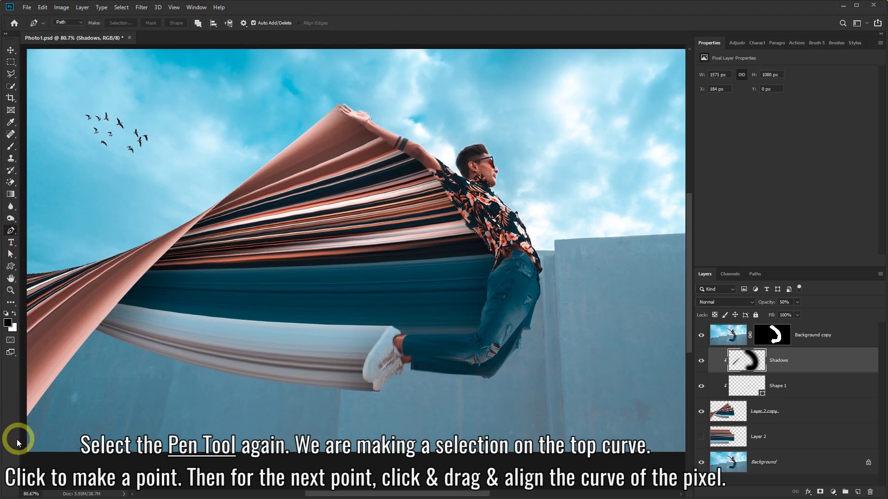
pyautogui.moveTo(2, 446); pyautogui.dragTo(33, 454)
pyautogui.moveTo(372, 495); pyautogui.dragTo(325, 491)
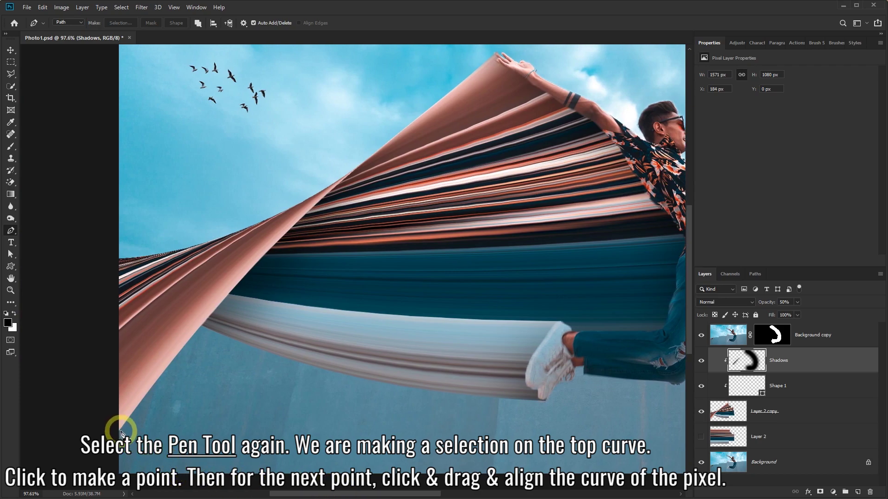
pyautogui.click(119, 432)
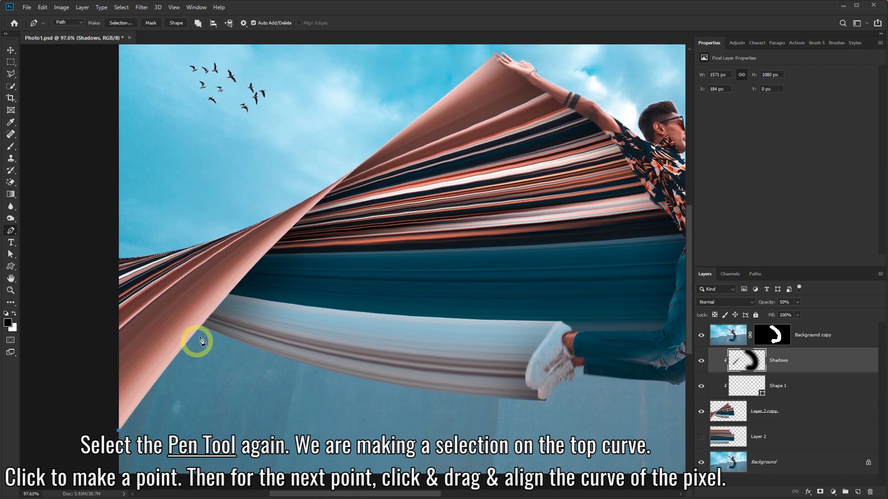
pyautogui.moveTo(204, 324); pyautogui.dragTo(223, 316)
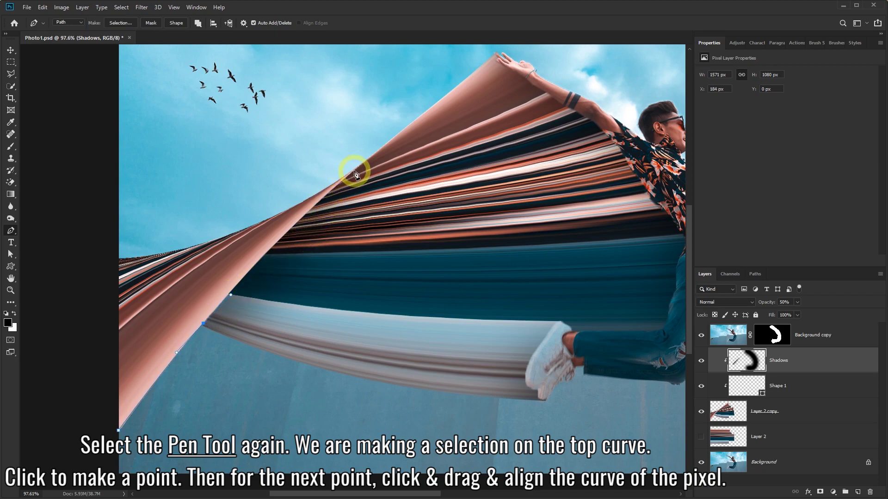
pyautogui.moveTo(353, 171); pyautogui.dragTo(375, 160)
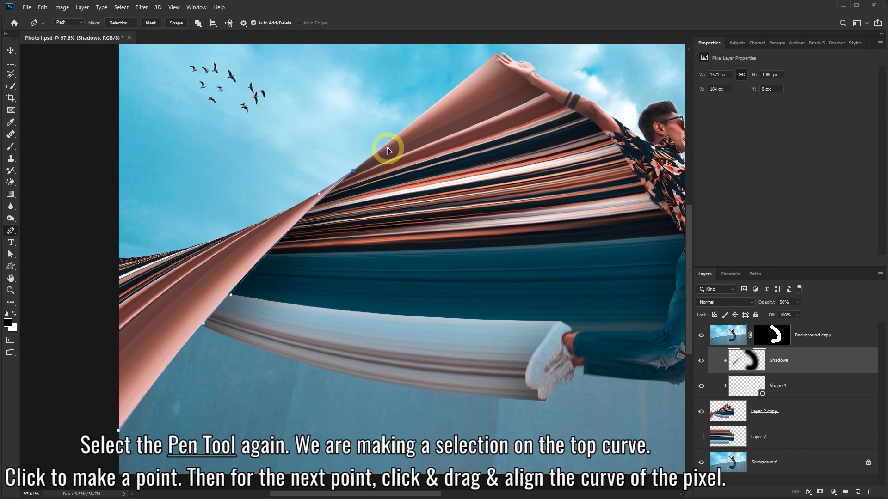
pyautogui.moveTo(388, 149); pyautogui.dragTo(405, 138)
pyautogui.moveTo(403, 134); pyautogui.dragTo(403, 135)
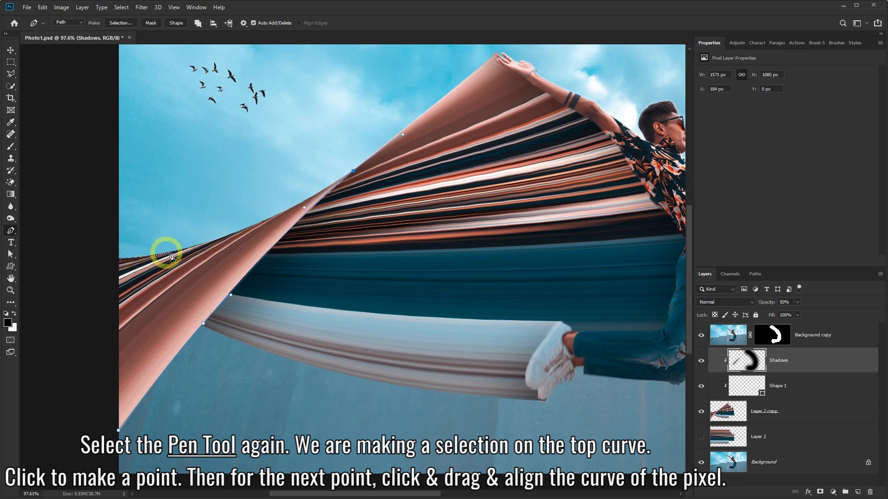
pyautogui.moveTo(185, 248); pyautogui.dragTo(108, 254)
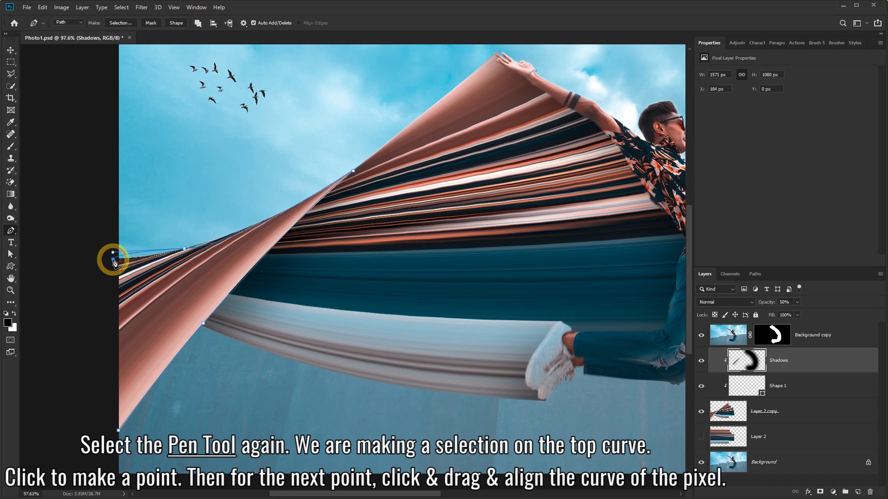
pyautogui.moveTo(113, 259)
pyautogui.mouseDown()
pyautogui.moveTo(119, 285)
pyautogui.moveTo(113, 264)
pyautogui.mouseUp()
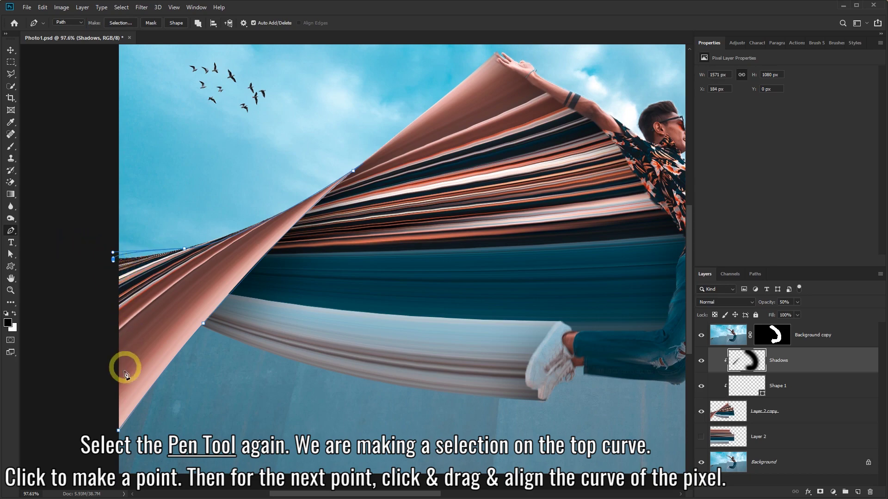
pyautogui.click(117, 431)
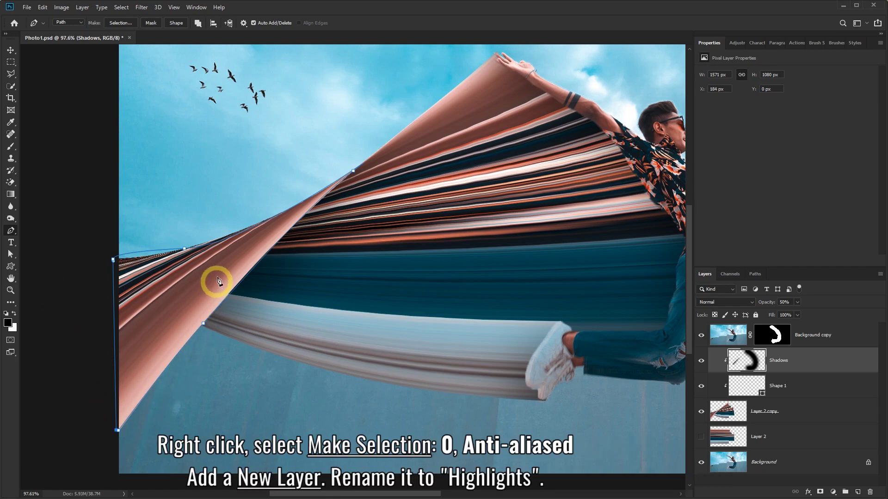
# Convert the second path to a 0 px feather, anti-aliased selection and add a Highlights layer
pyautogui.rightClick(228, 217)
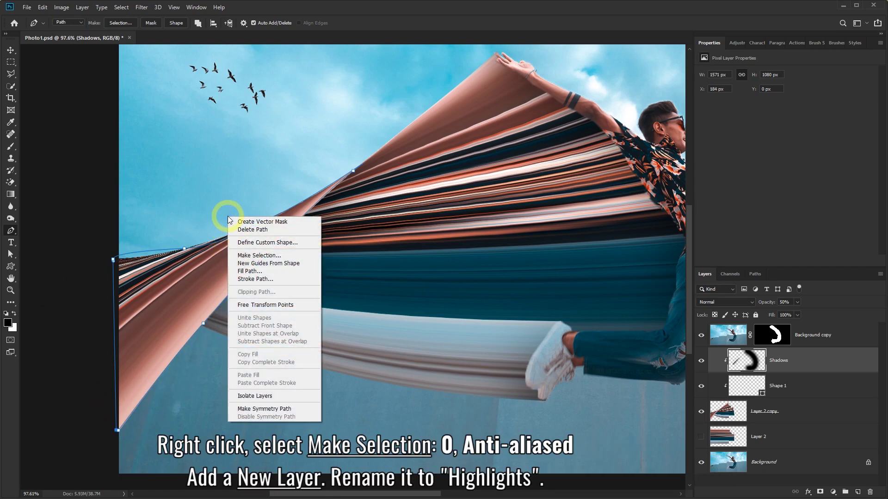
pyautogui.click(261, 255)
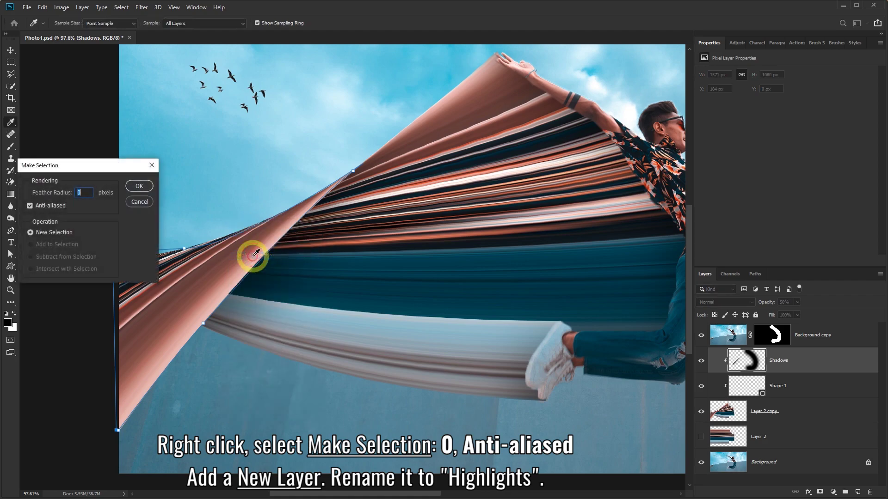
pyautogui.click(139, 187)
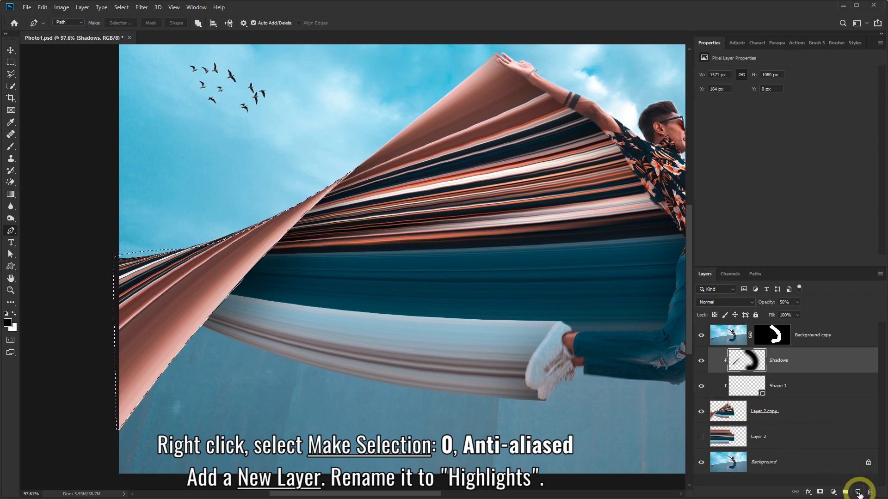
pyautogui.click(858, 493)
pyautogui.write('Highlights')
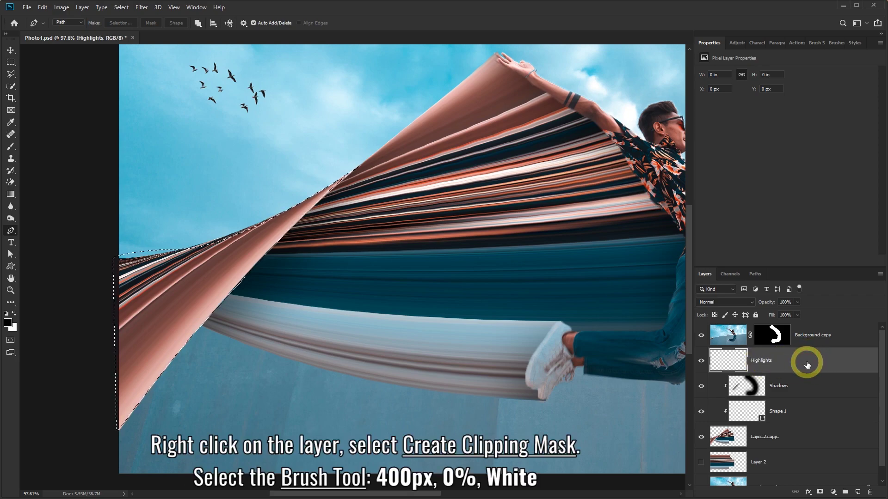
# Clip Highlights to the layer below and brush a white highlight on the cape edge at 40% opacity
pyautogui.rightClick(807, 362)
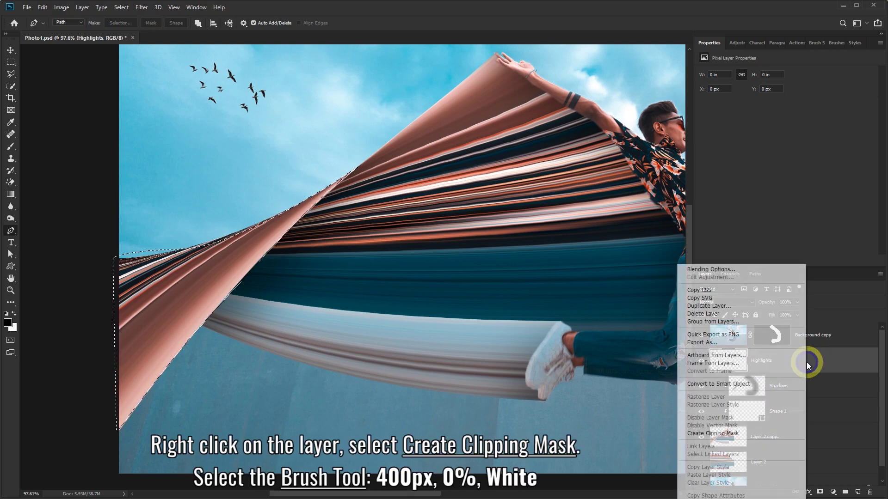
pyautogui.click(719, 434)
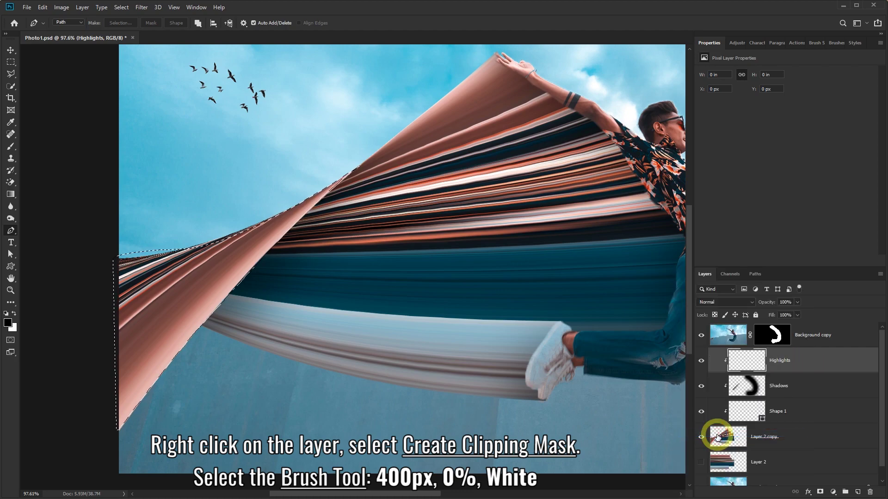
pyautogui.click(12, 148)
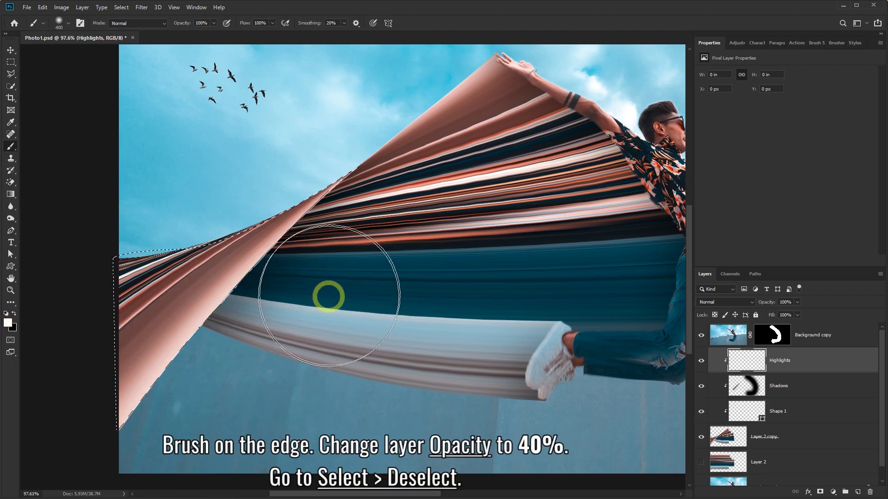
pyautogui.moveTo(378, 245); pyautogui.dragTo(386, 269)
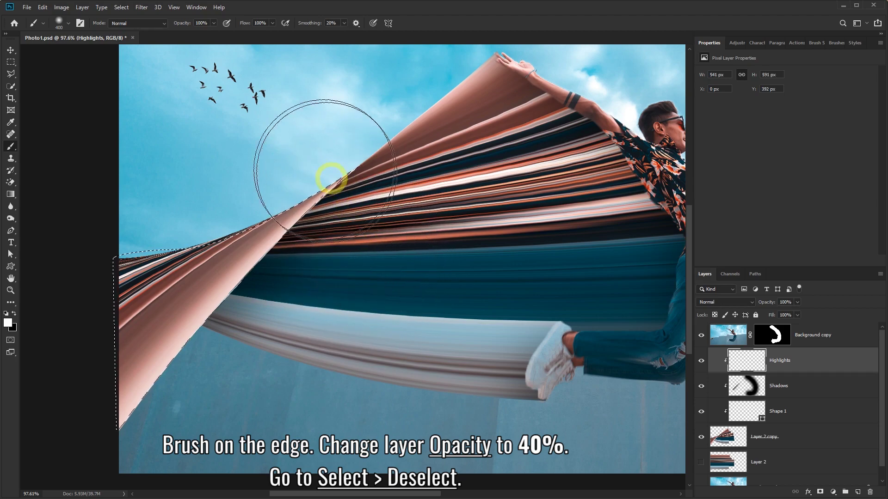
pyautogui.click(798, 302)
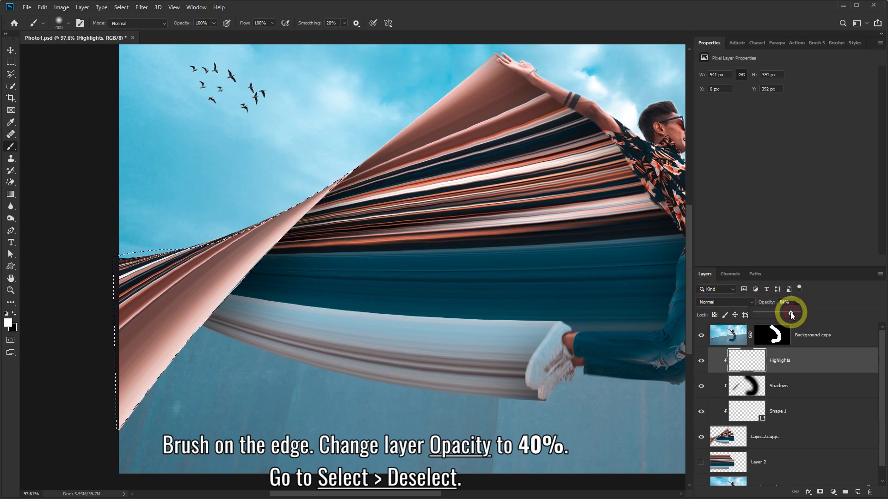
pyautogui.moveTo(785, 312); pyautogui.dragTo(764, 313)
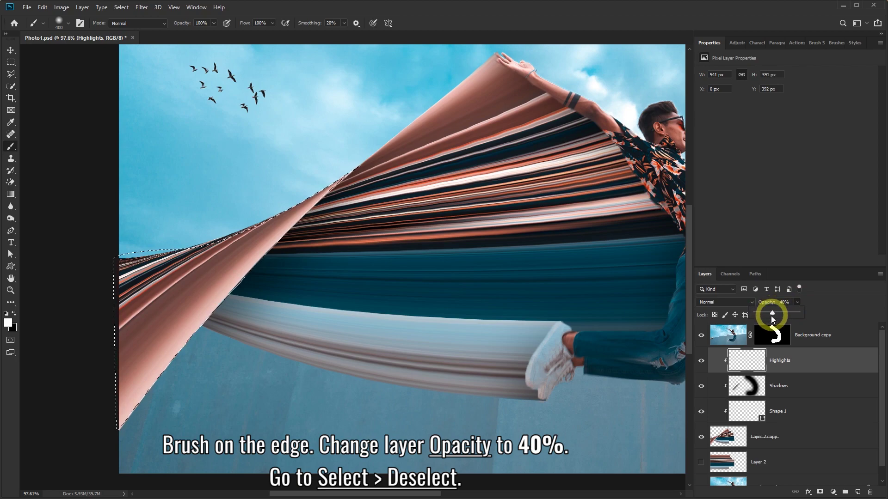
pyautogui.click(702, 361)
pyautogui.click(701, 361)
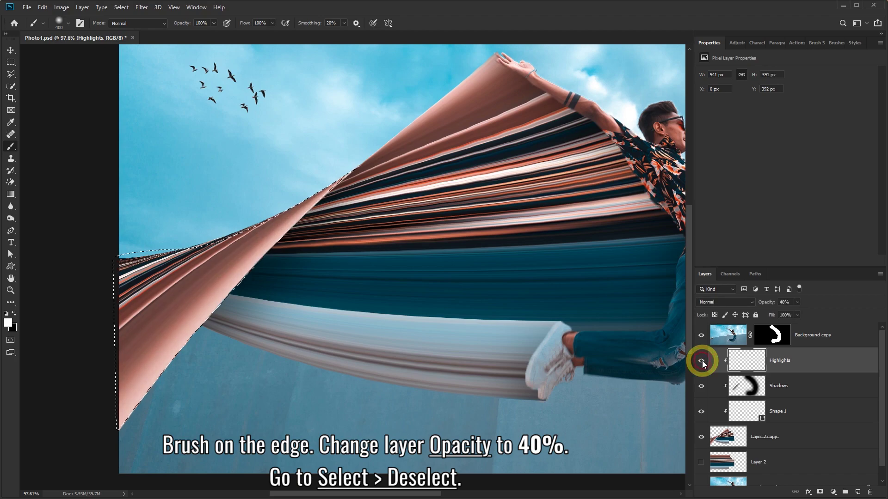
# Clear the selection and zoom from 100% out to view the whole image
pyautogui.click(122, 7)
pyautogui.click(130, 27)
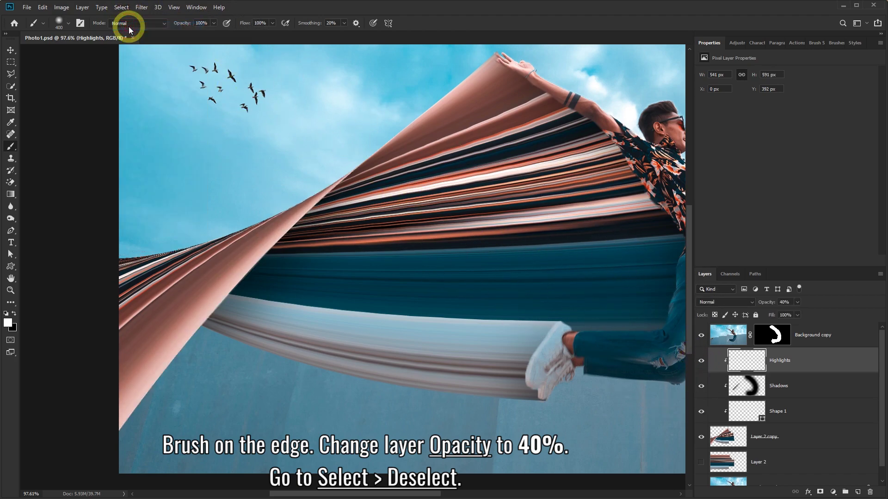
pyautogui.click(10, 291)
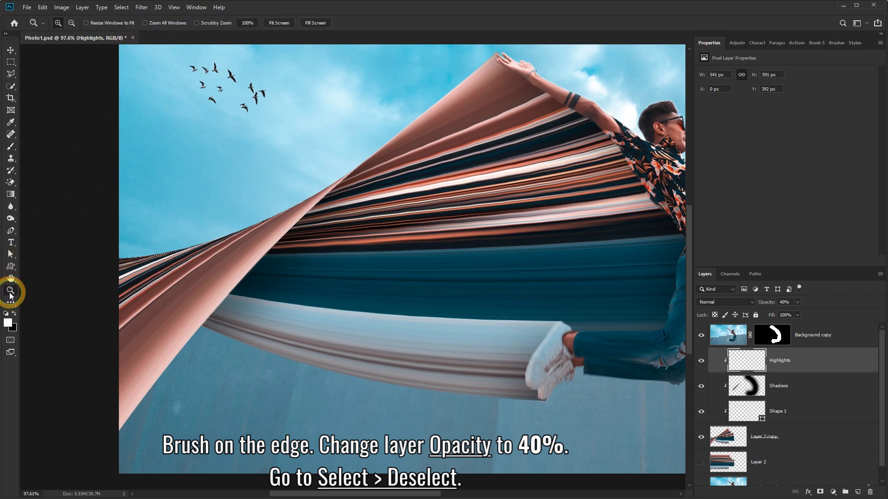
pyautogui.rightClick(318, 230)
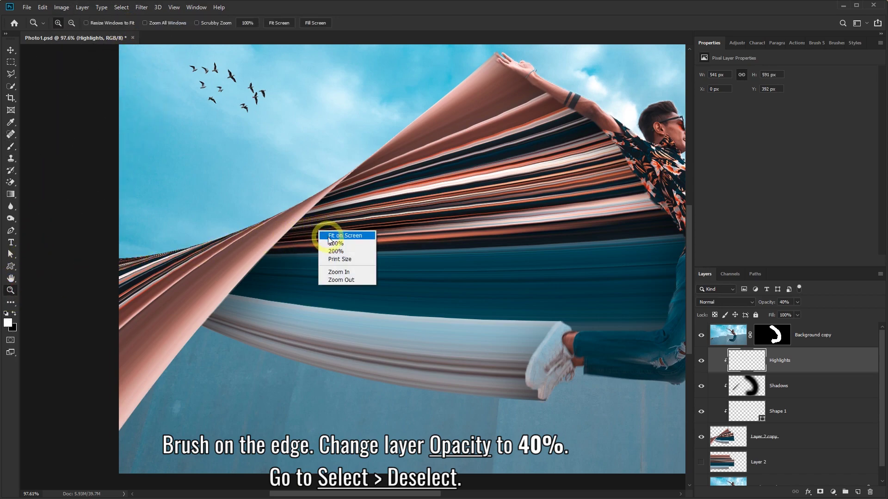
pyautogui.click(334, 244)
pyautogui.rightClick(332, 242)
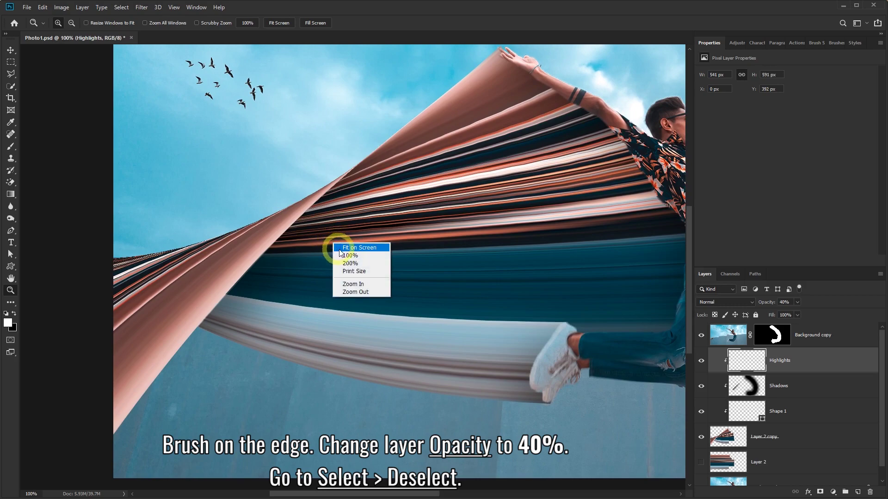
pyautogui.click(358, 293)
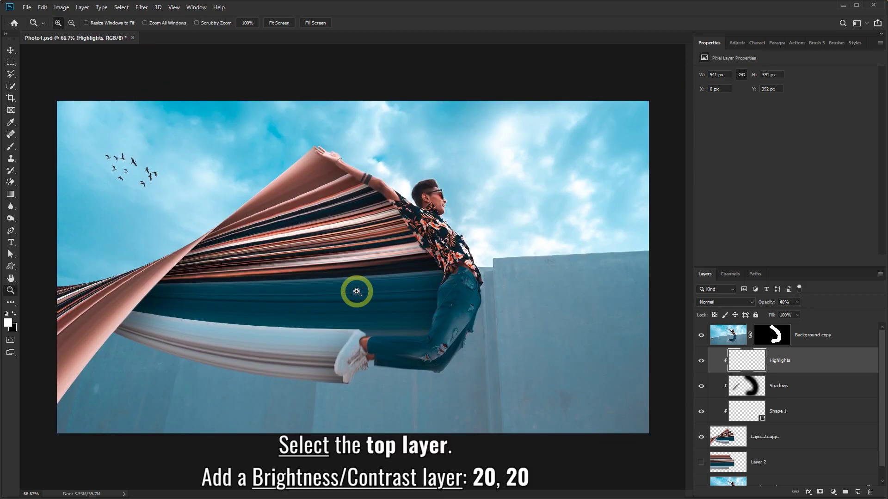
# Add a Brightness/Contrast layer above Background copy with Brightness 20 and Contrast 20
pyautogui.click(848, 338)
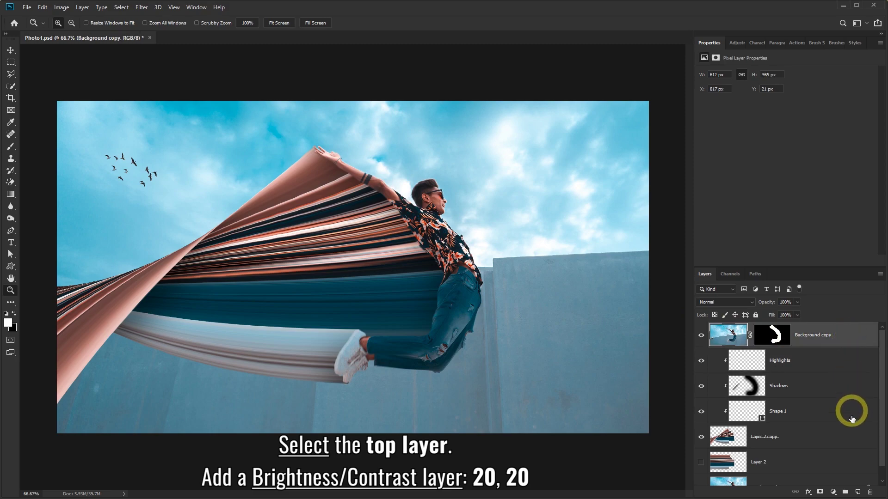
pyautogui.click(833, 493)
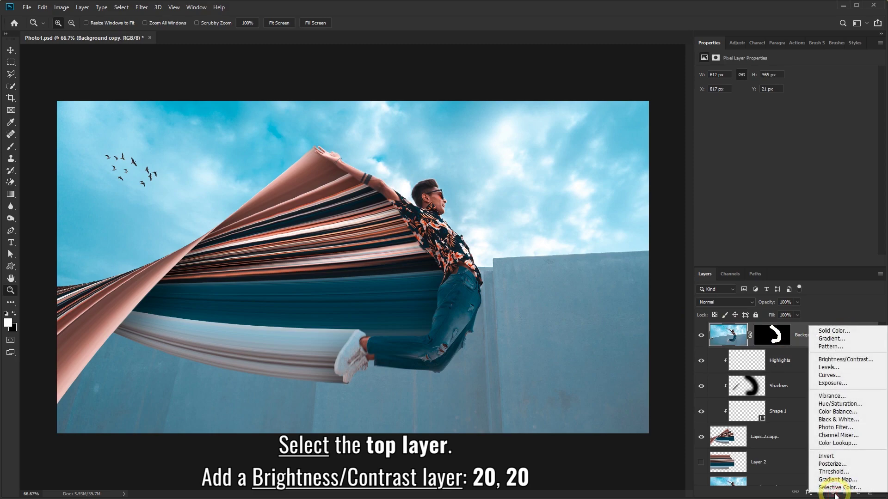
pyautogui.click(840, 360)
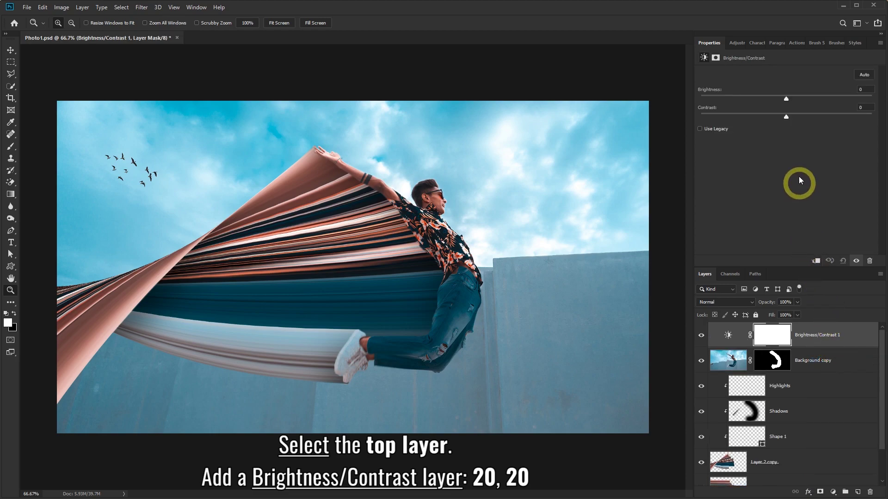
pyautogui.moveTo(785, 98); pyautogui.dragTo(794, 100)
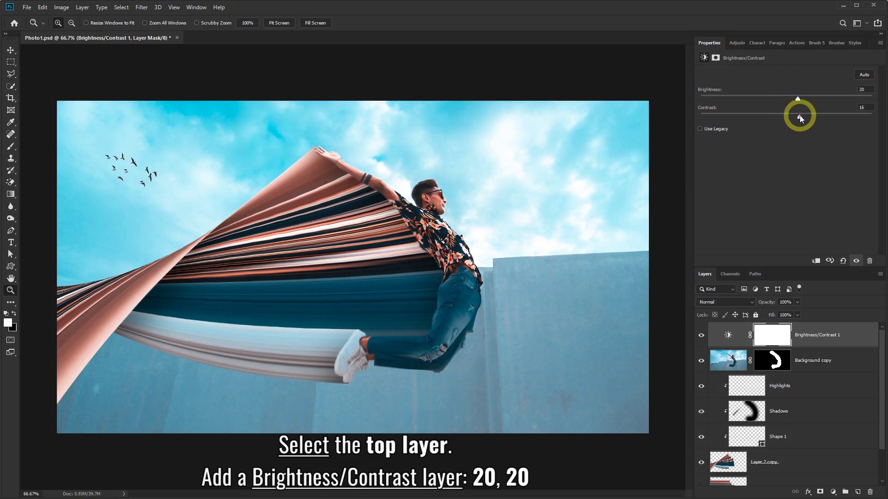
pyautogui.moveTo(803, 115); pyautogui.dragTo(804, 115)
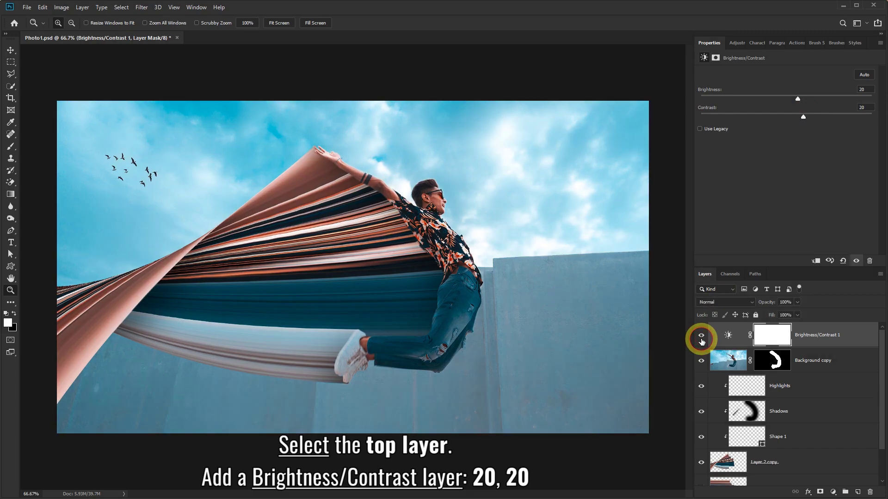
pyautogui.click(701, 340)
pyautogui.click(701, 340)
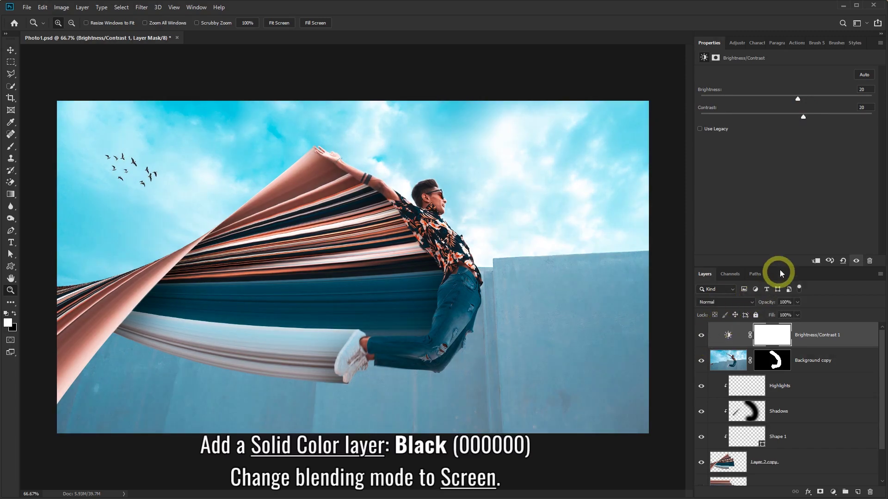
# Add a black (000000) Color Fill 1 layer at the top of the stack, blended in Screen mode
pyautogui.moveTo(783, 267); pyautogui.dragTo(785, 172)
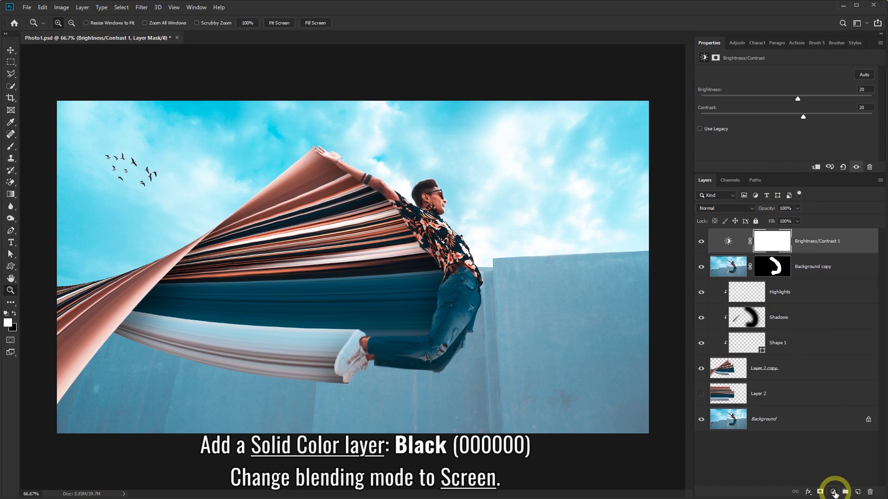
pyautogui.click(834, 492)
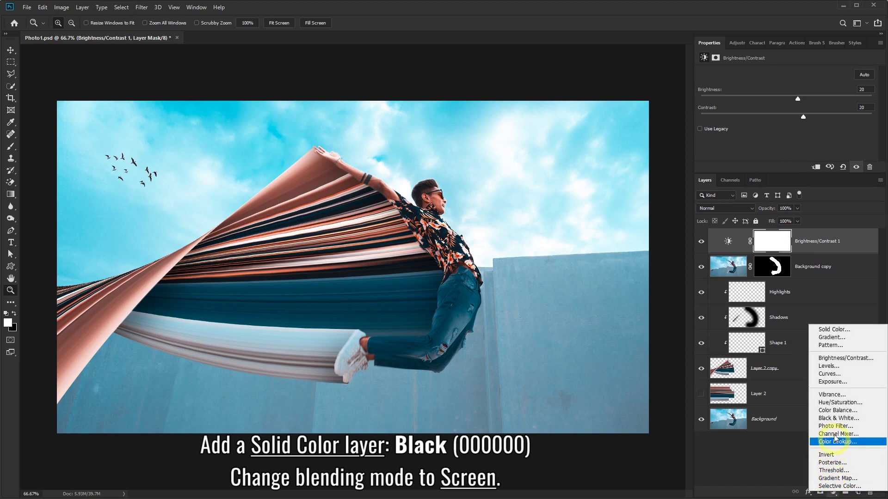
pyautogui.click(835, 330)
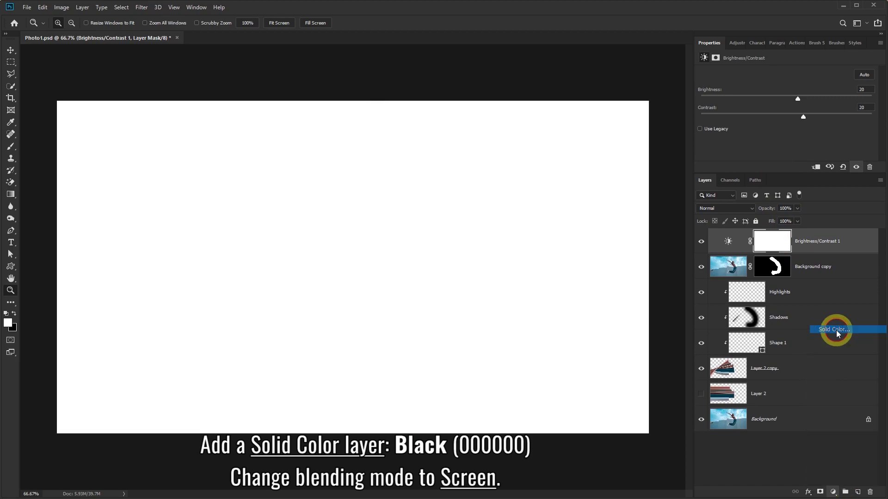
pyautogui.moveTo(469, 198)
pyautogui.mouseDown()
pyautogui.moveTo(412, 185)
pyautogui.moveTo(366, 200)
pyautogui.mouseUp()
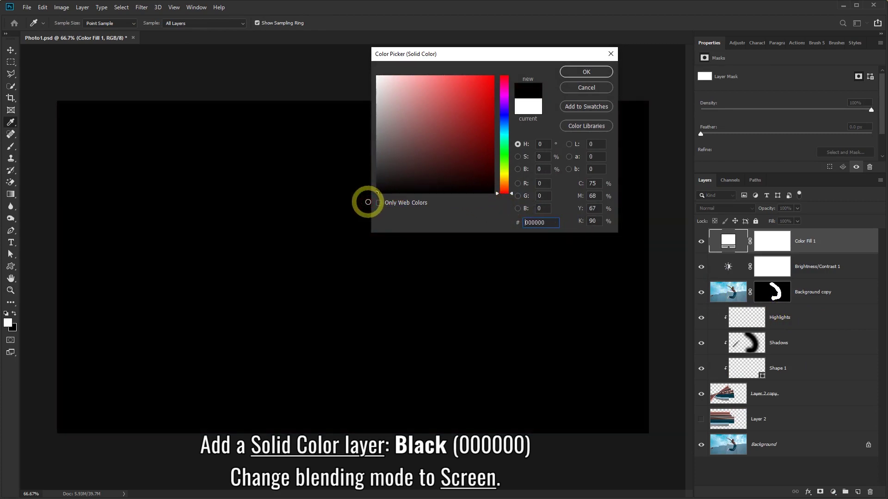
pyautogui.click(582, 72)
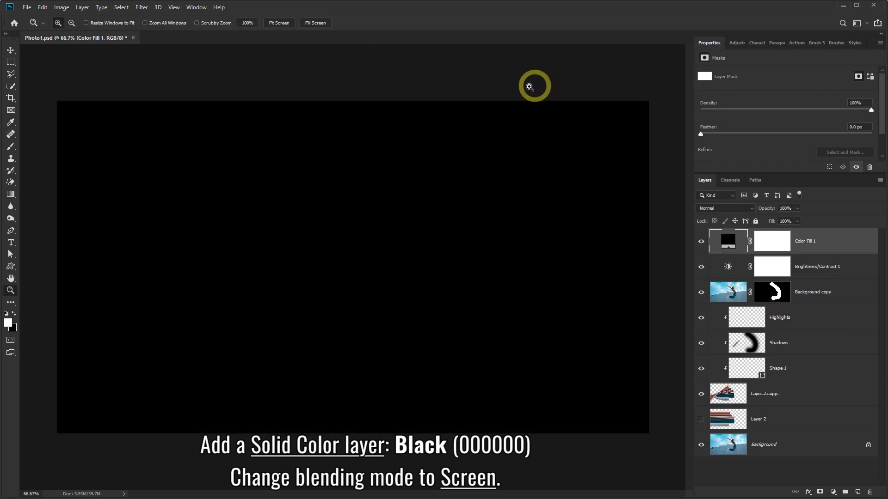
pyautogui.click(756, 209)
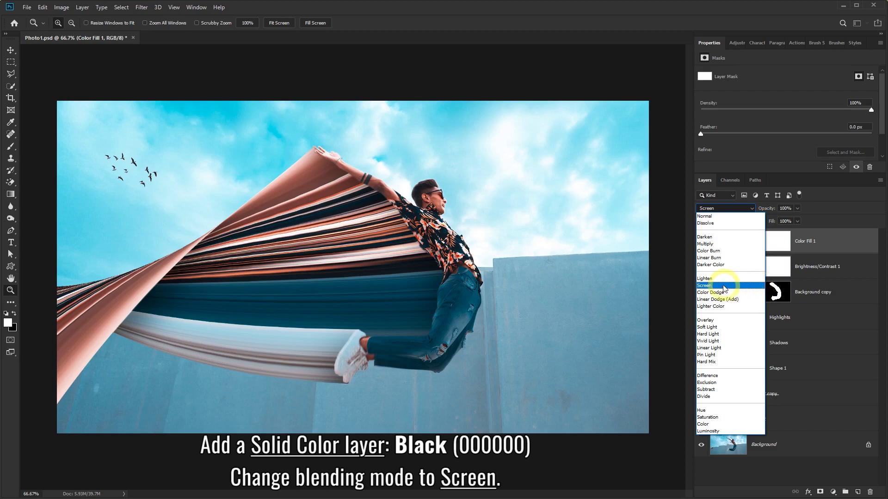
pyautogui.click(706, 286)
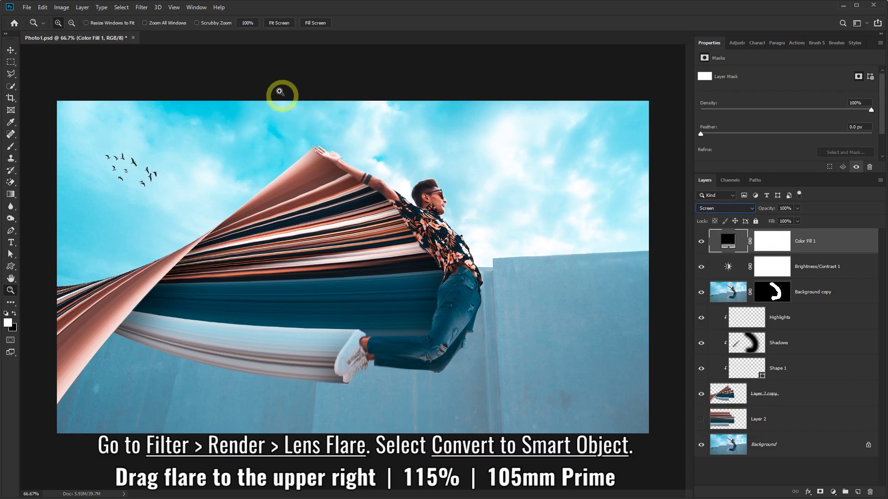
# Convert Color Fill 1 to a smart object and add an upper-right Lens Flare: 115%, 105mm Prime
pyautogui.click(141, 7)
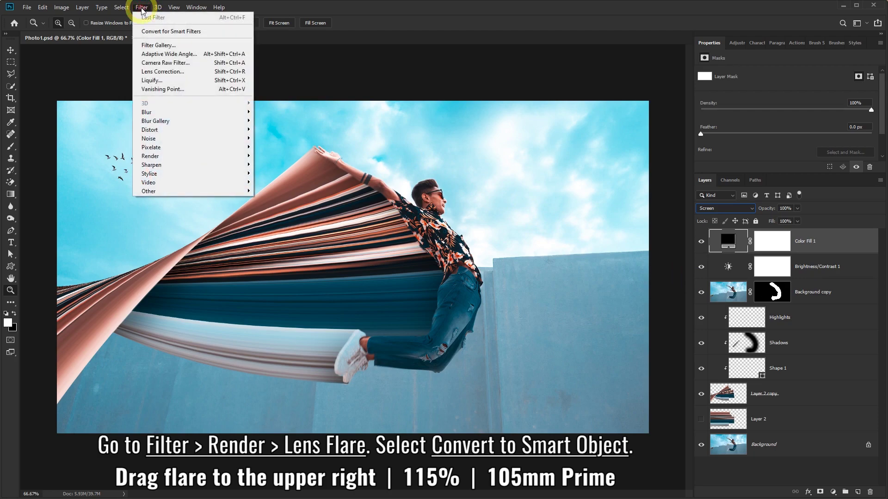
pyautogui.moveTo(181, 156)
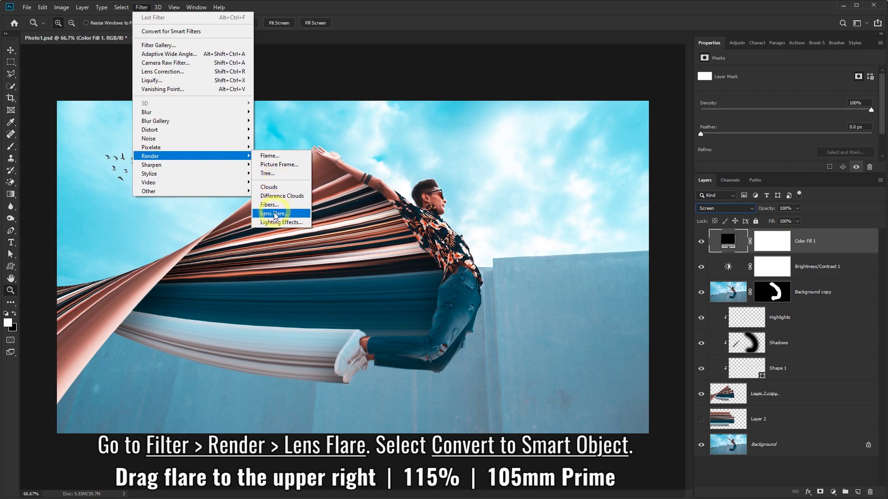
pyautogui.click(277, 214)
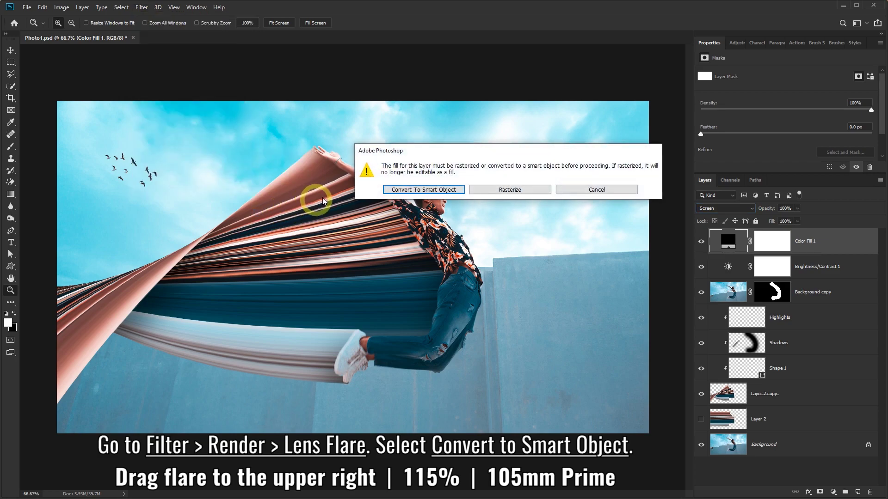
pyautogui.click(392, 192)
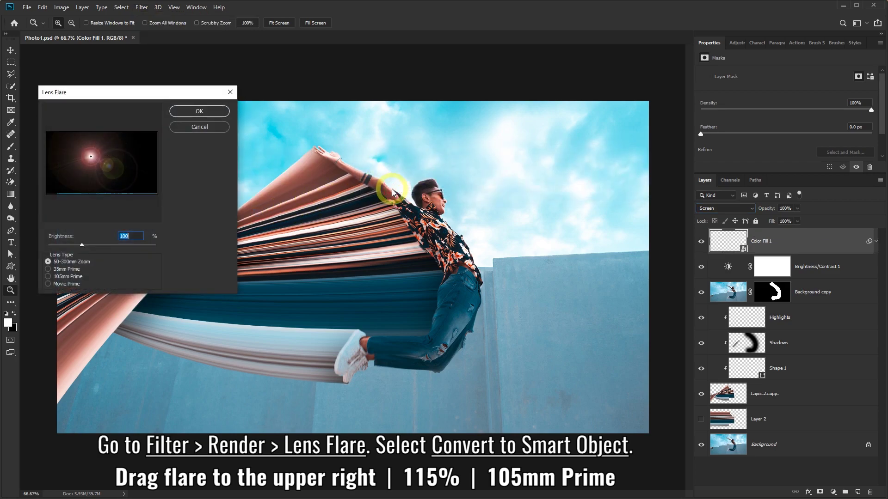
pyautogui.click(126, 160)
pyautogui.moveTo(126, 160); pyautogui.dragTo(170, 144)
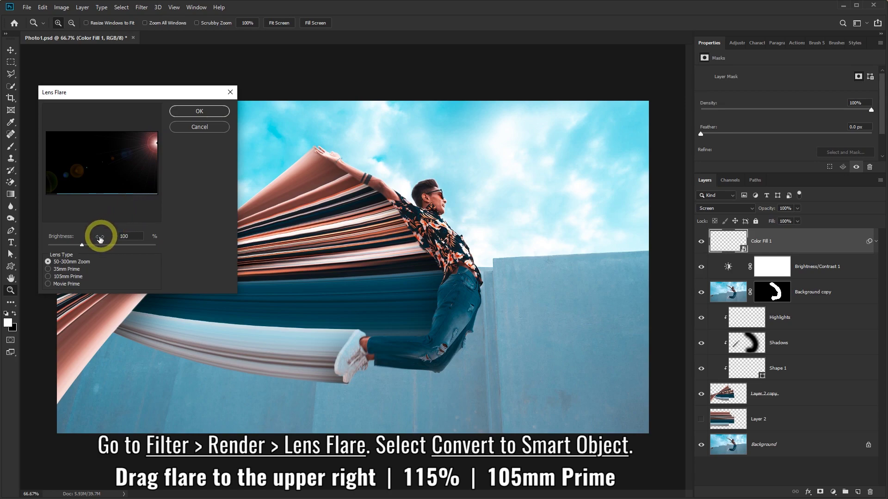
pyautogui.doubleClick(126, 237)
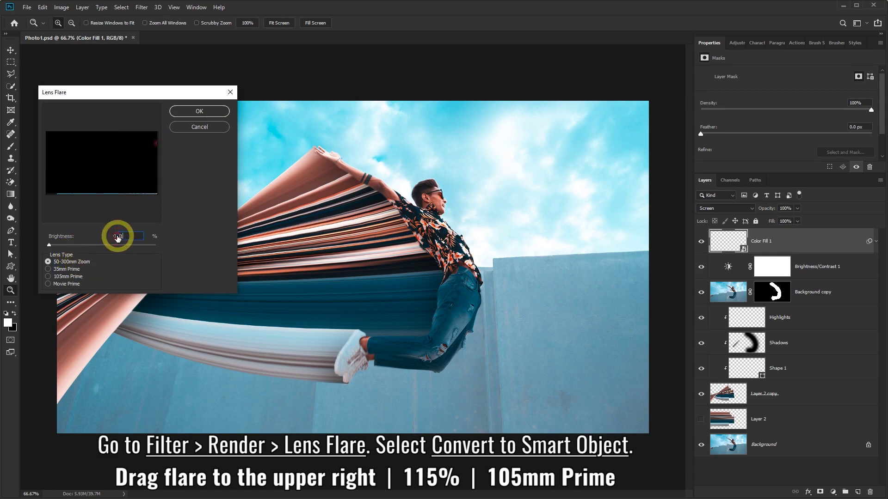
pyautogui.write('115')
pyautogui.click(48, 276)
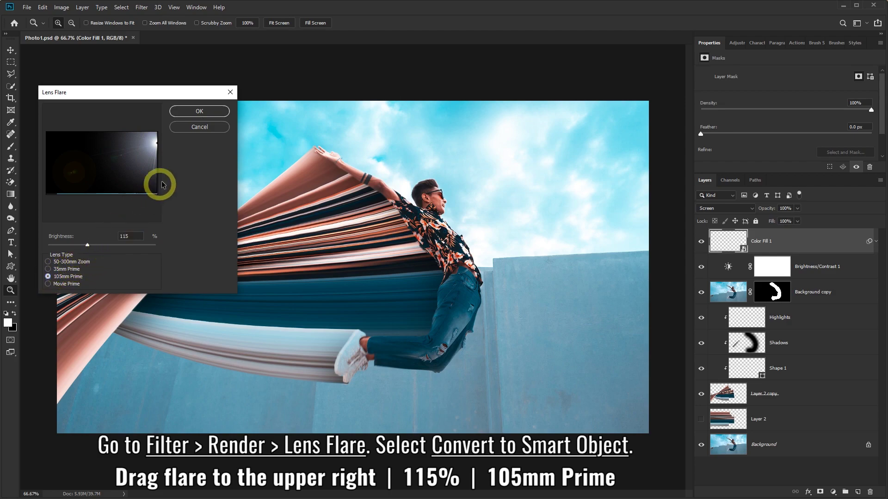
pyautogui.click(200, 112)
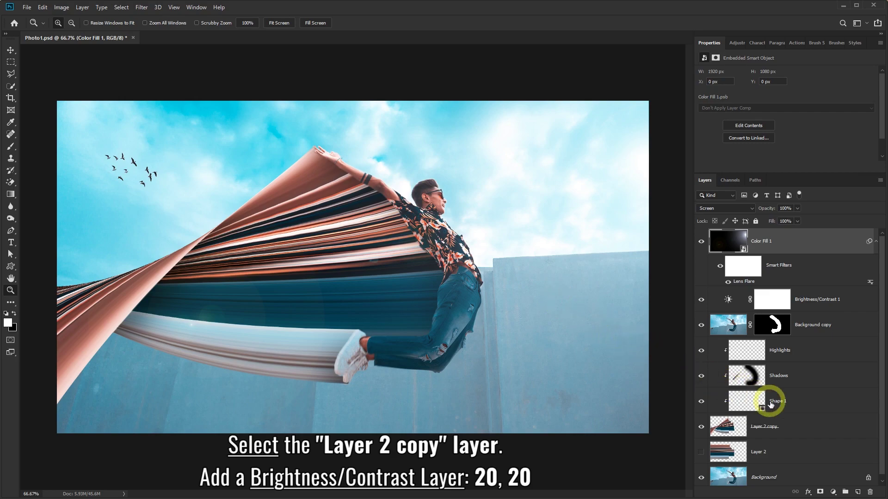
# Add a Brightness 20, Contrast 20 adjustment above Layer 2 copy and toggle it to compare
pyautogui.click(806, 431)
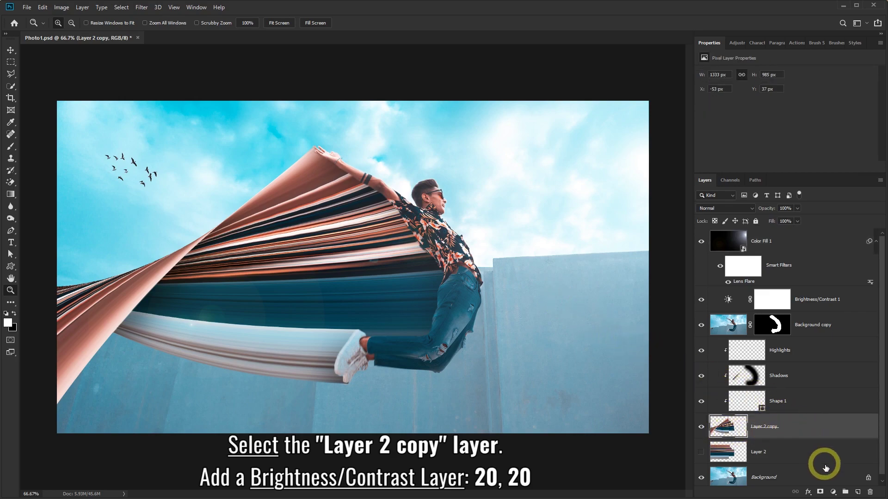
pyautogui.click(833, 493)
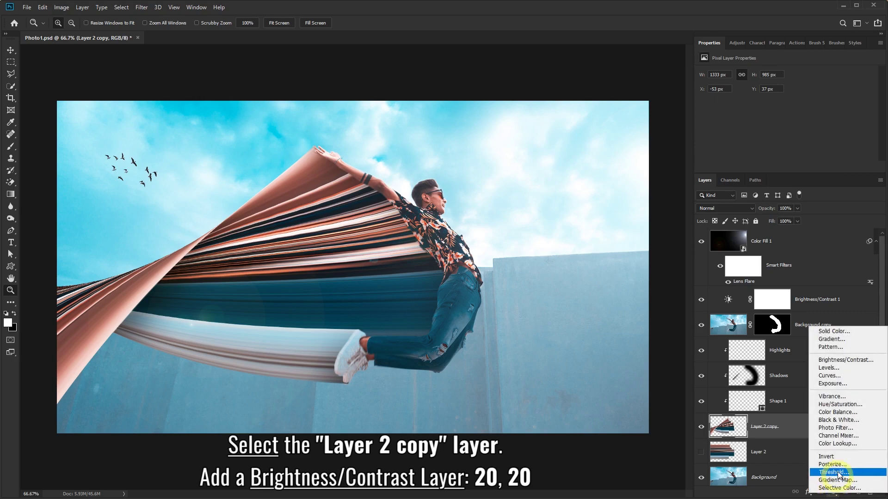
pyautogui.click(838, 363)
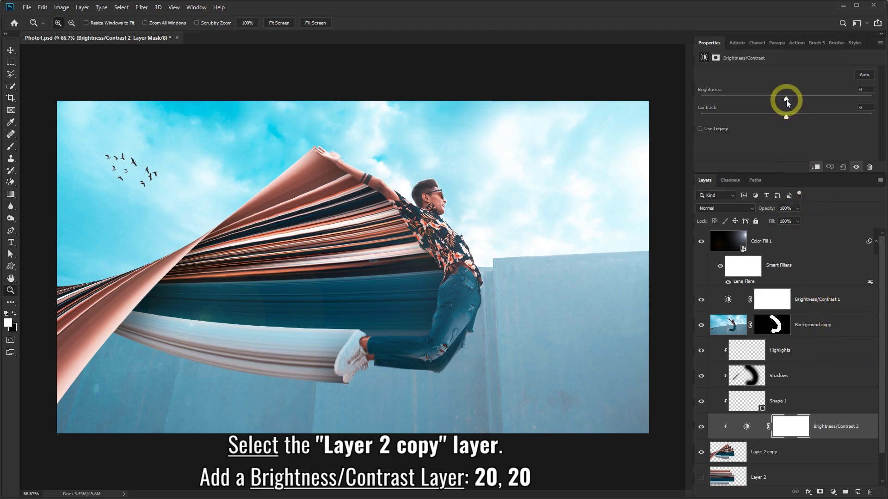
pyautogui.moveTo(790, 98); pyautogui.dragTo(798, 101)
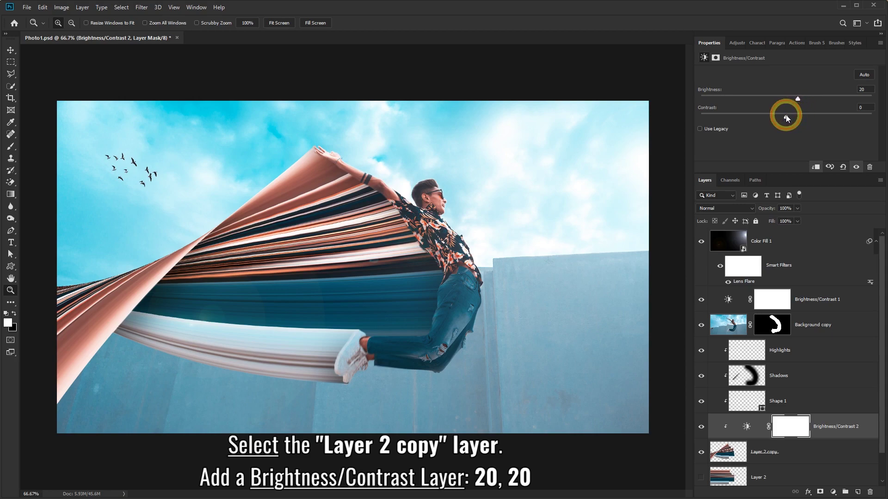
pyautogui.moveTo(807, 117); pyautogui.dragTo(803, 117)
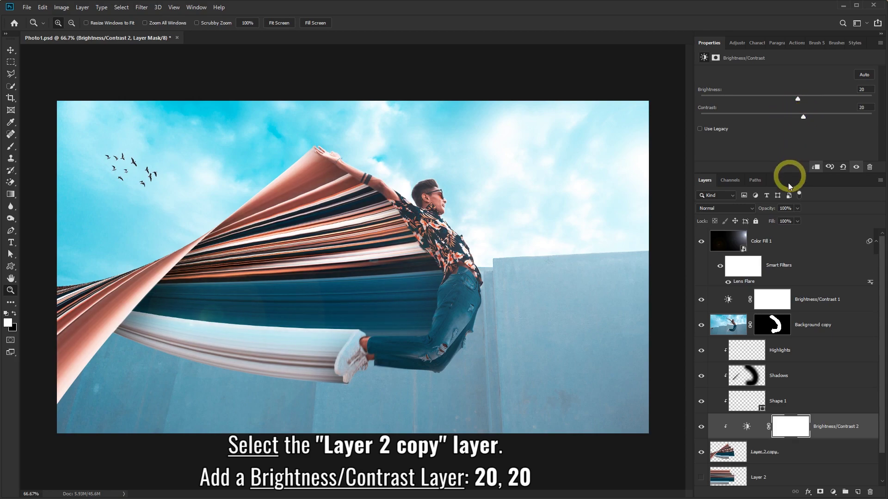
pyautogui.click(704, 425)
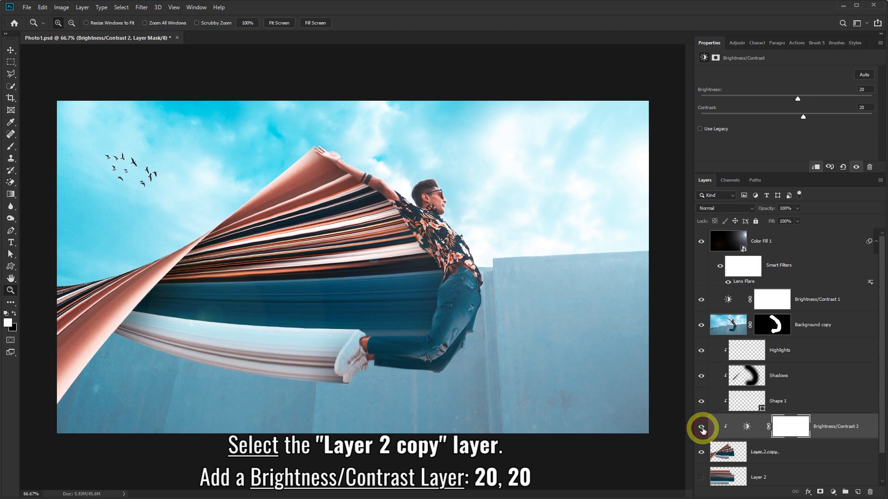
pyautogui.click(701, 428)
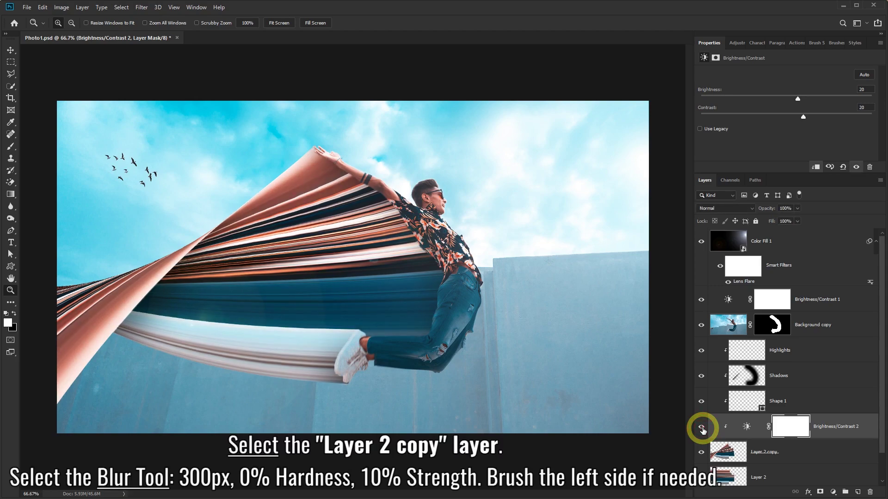
# Select Layer 2 copy and set up the Blur Tool with a 300 px, 0% hardness, 10% strength brush
pyautogui.click(799, 452)
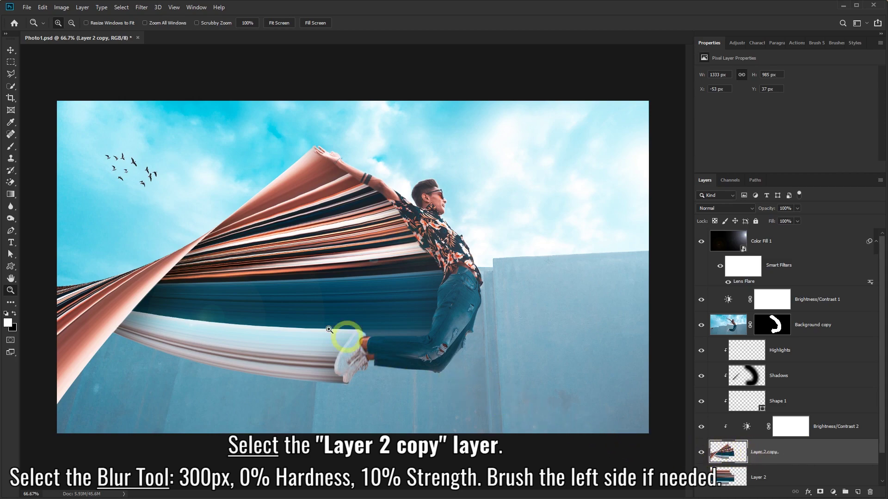
pyautogui.click(12, 208)
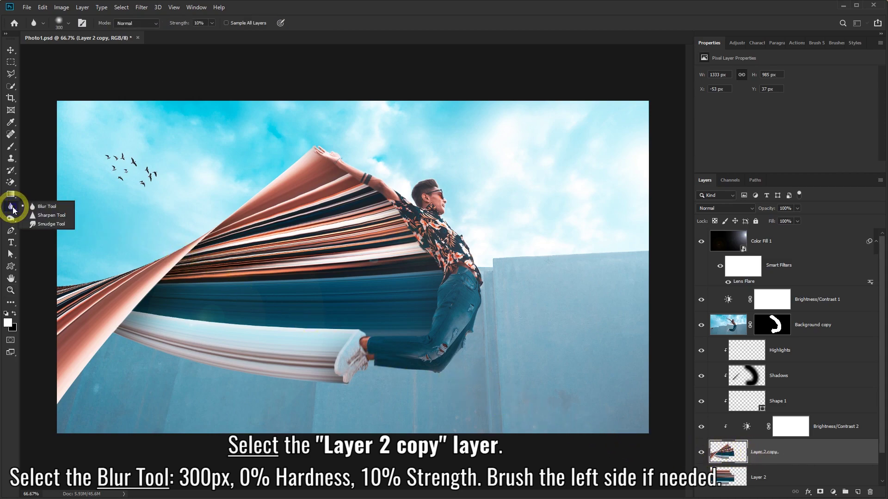
pyautogui.click(37, 206)
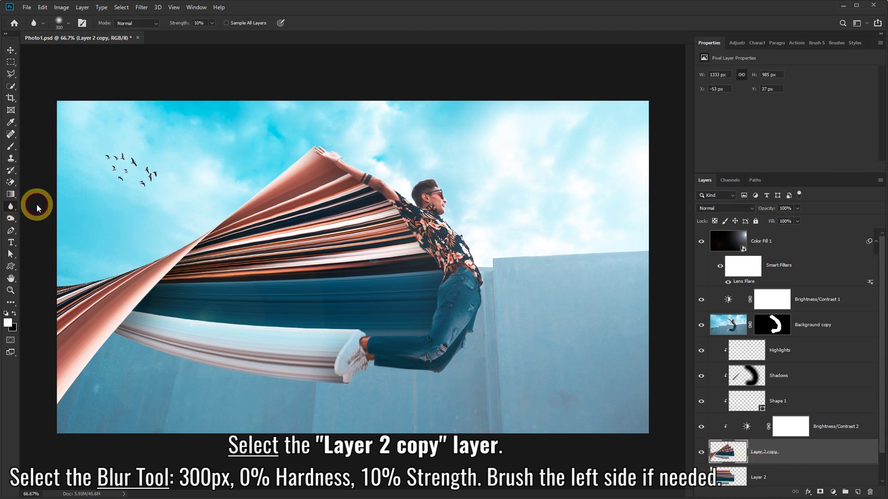
pyautogui.click(70, 24)
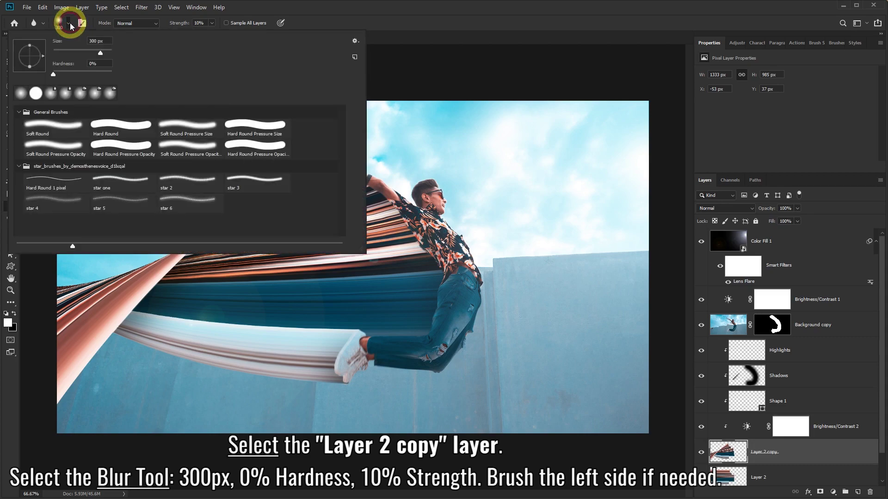
pyautogui.click(285, 8)
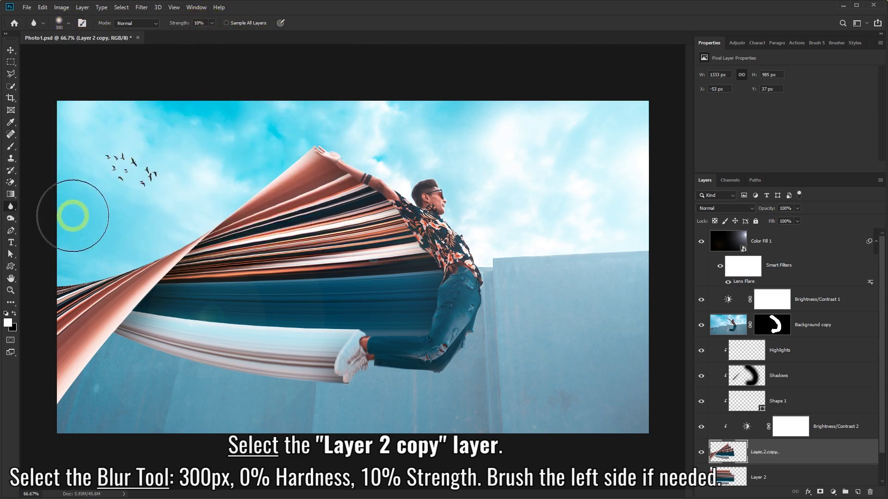
# Blur along the cape's left and lower-left edges
pyautogui.moveTo(72, 215)
pyautogui.mouseDown()
pyautogui.moveTo(73, 254)
pyautogui.moveTo(98, 258)
pyautogui.moveTo(54, 293)
pyautogui.moveTo(50, 343)
pyautogui.moveTo(70, 376)
pyautogui.moveTo(108, 401)
pyautogui.mouseUp()
pyautogui.moveTo(74, 280); pyautogui.dragTo(58, 311)
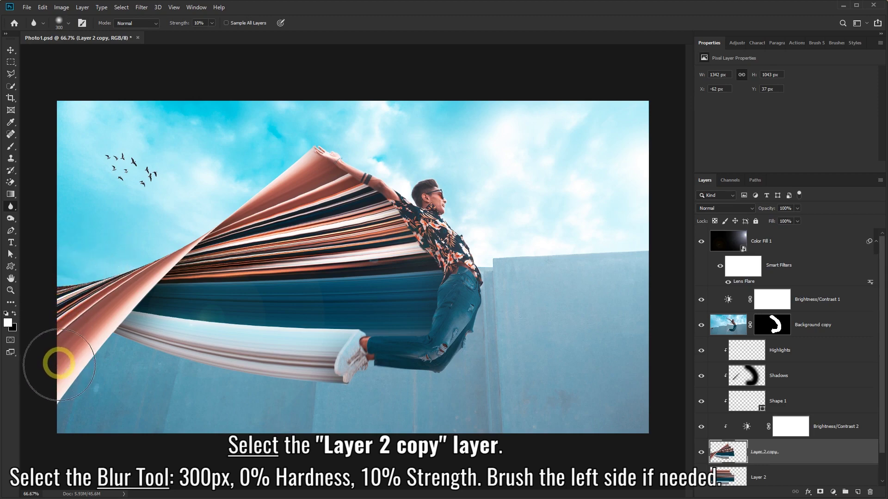
pyautogui.moveTo(58, 310)
pyautogui.mouseDown()
pyautogui.moveTo(90, 345)
pyautogui.moveTo(68, 403)
pyautogui.moveTo(95, 420)
pyautogui.moveTo(89, 367)
pyautogui.moveTo(69, 436)
pyautogui.moveTo(67, 257)
pyautogui.moveTo(54, 323)
pyautogui.moveTo(189, 366)
pyautogui.mouseUp()
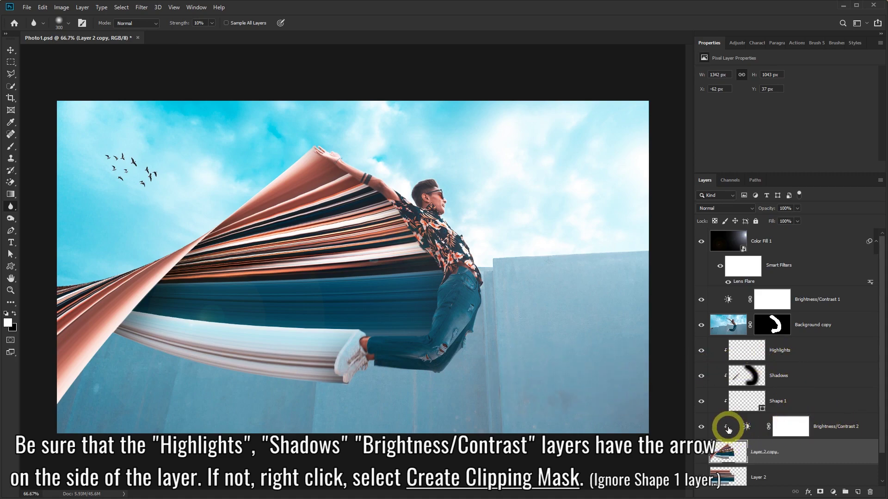
# Release the old clip, then clip Highlights, Shadows, Shape 1 and Brightness/Contrast 2 to Layer 2 copy
pyautogui.rightClick(826, 423)
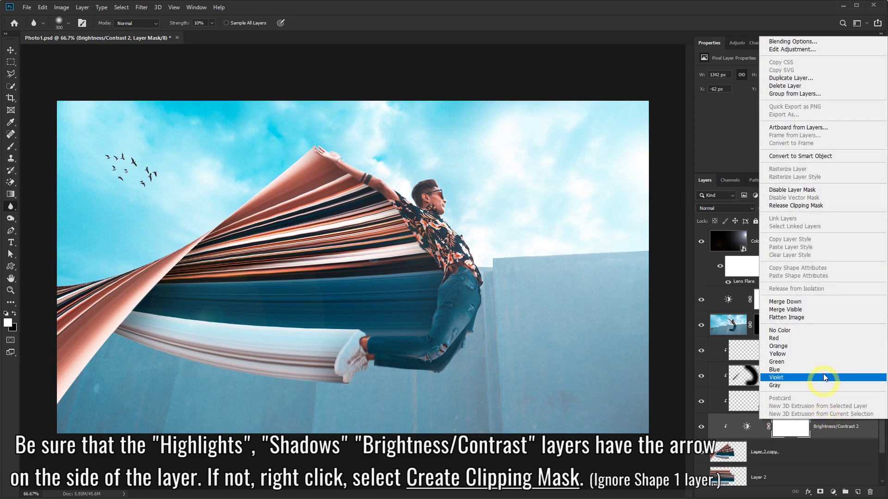
pyautogui.click(814, 206)
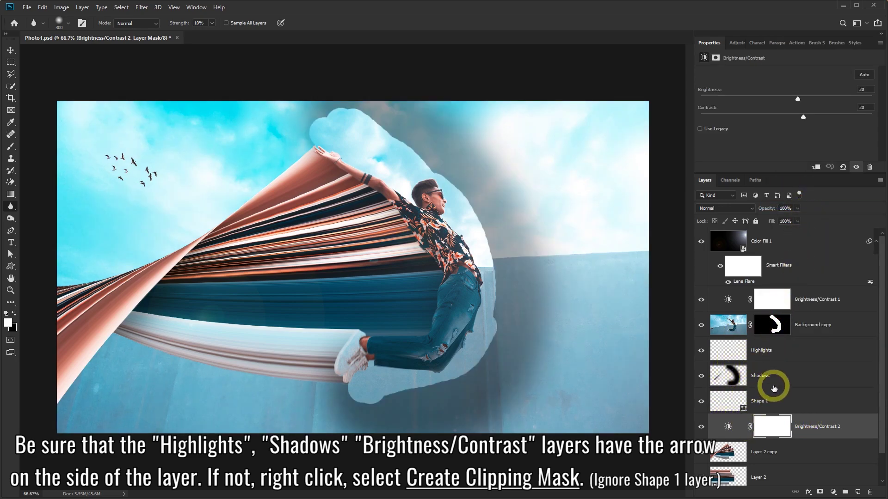
pyautogui.click(779, 353)
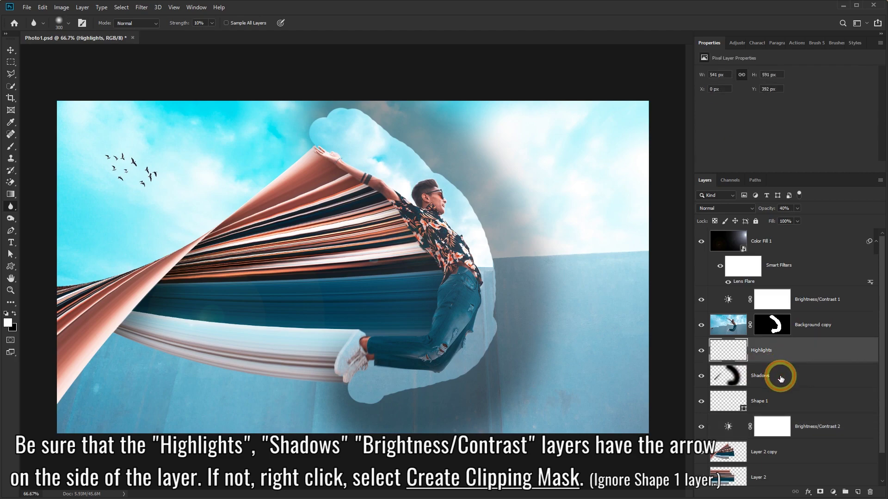
pyautogui.keyDown('ctrl'); pyautogui.click(781, 378); pyautogui.keyUp('ctrl')
pyautogui.keyDown('ctrl'); pyautogui.click(787, 401); pyautogui.keyUp('ctrl')
pyautogui.keyDown('ctrl'); pyautogui.click(797, 419); pyautogui.keyUp('ctrl')
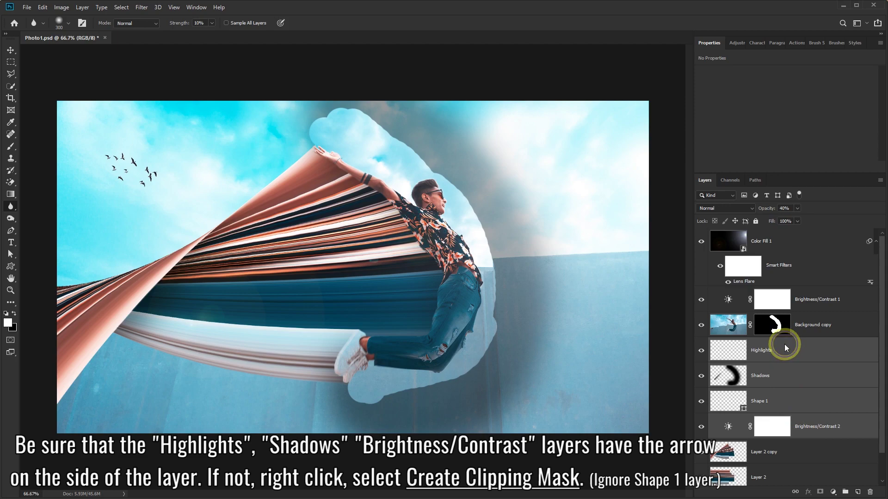
pyautogui.rightClick(784, 347)
pyautogui.click(779, 433)
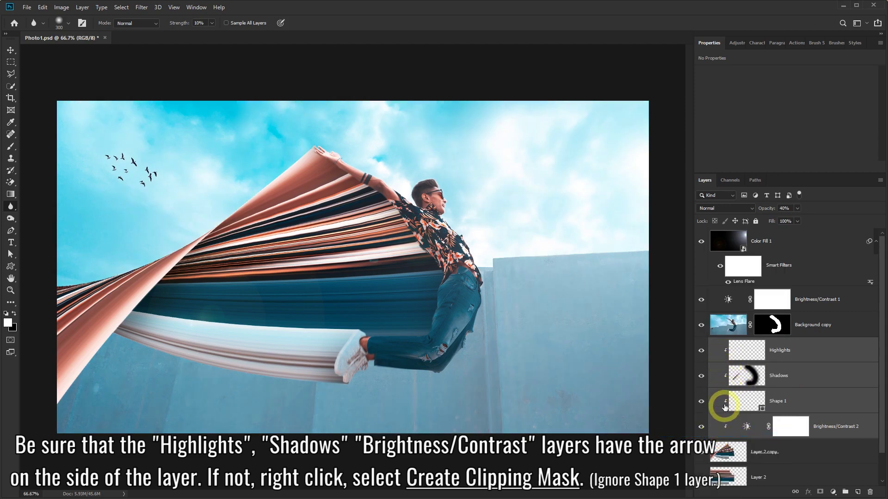
pyautogui.click(810, 352)
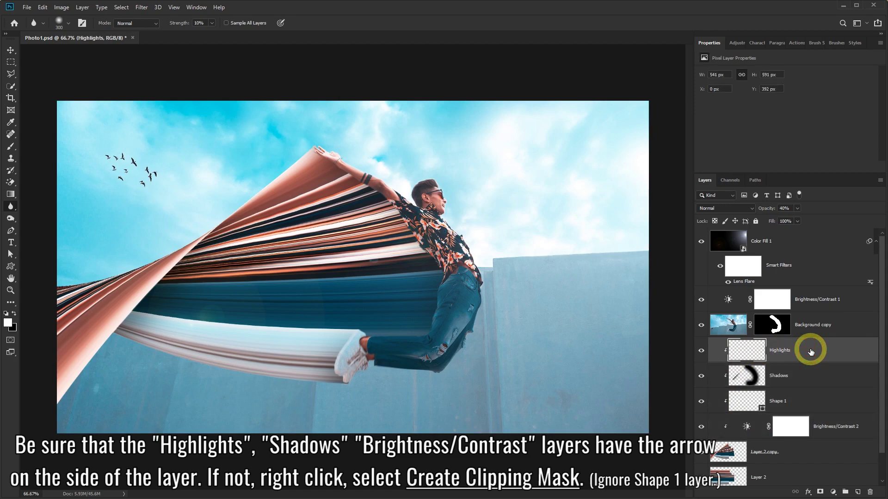
# Target the Background copy mask with a 100 px, 100% hardness brush
pyautogui.click(773, 326)
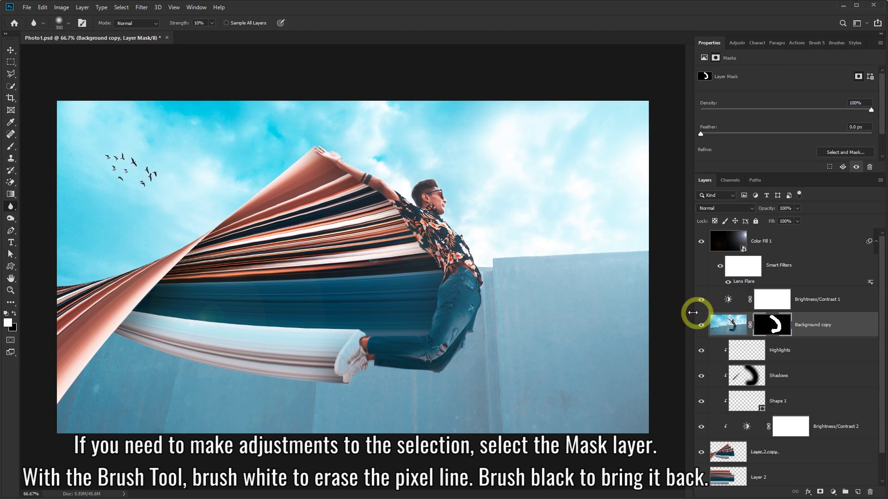
pyautogui.click(10, 147)
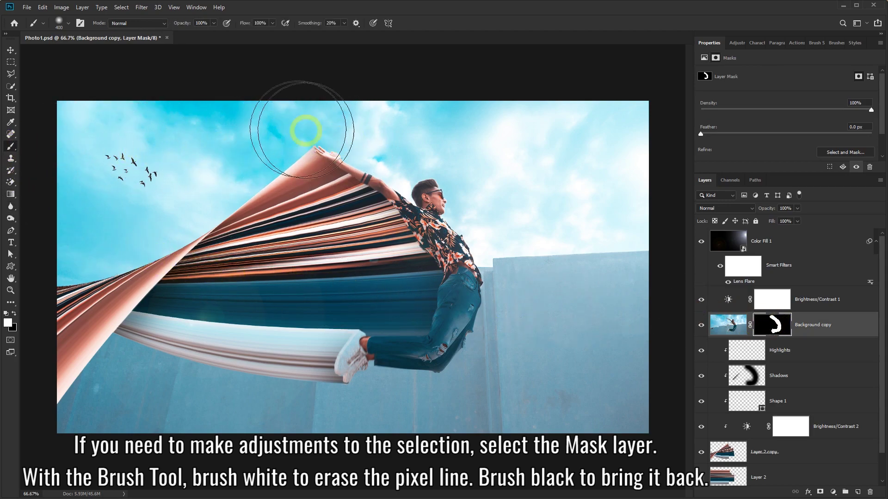
pyautogui.click(68, 23)
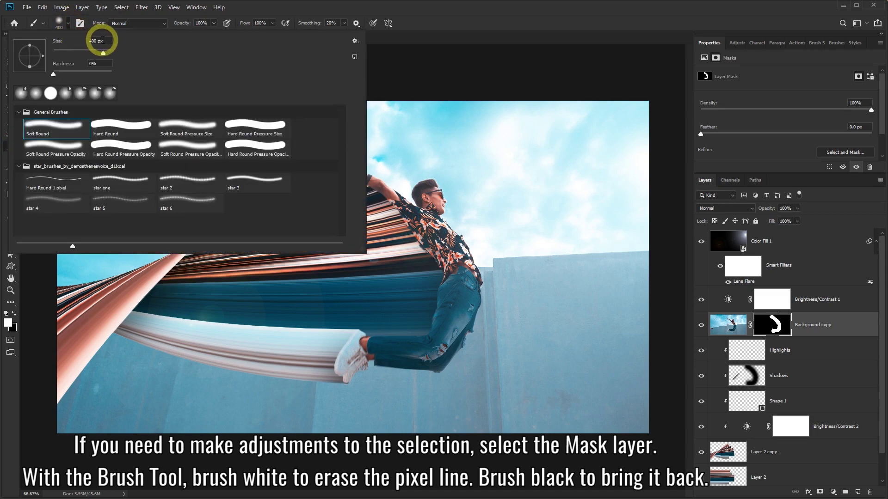
pyautogui.write('100')
pyautogui.press('Tab')
pyautogui.write('100')
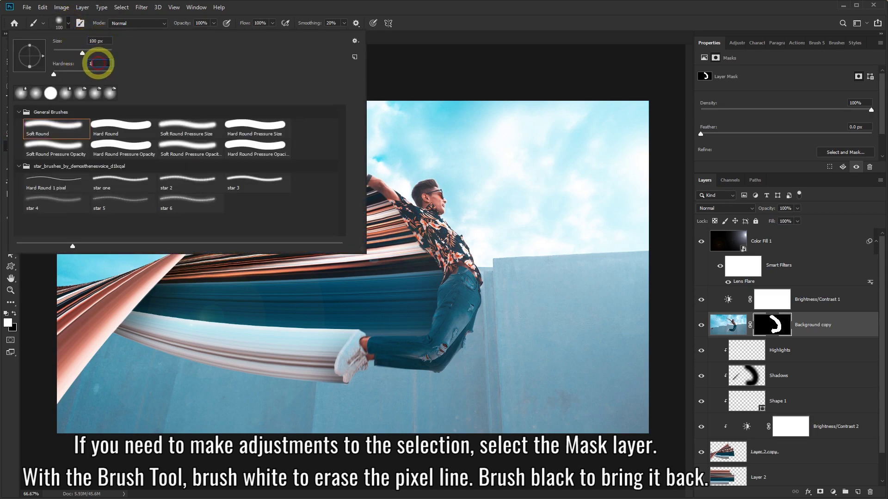
pyautogui.press('Return')
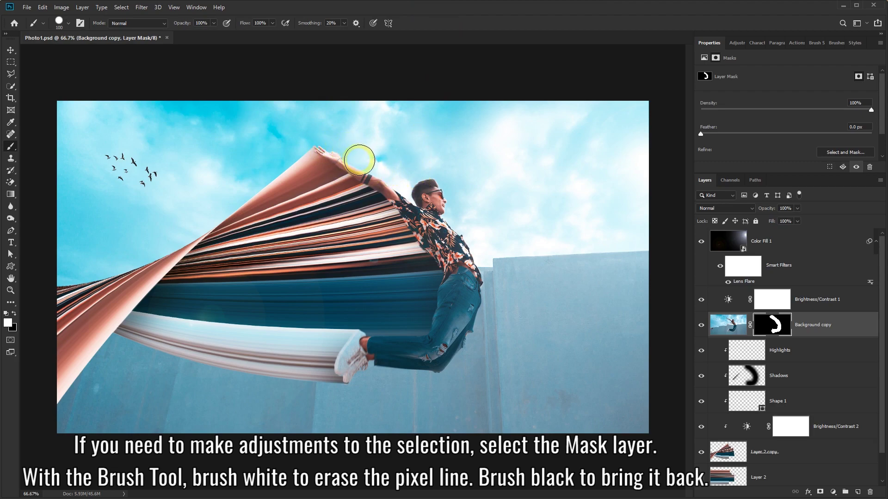
# Paint white to remove stripes at the raised arm, paint black to restore them, then undo the restore
pyautogui.moveTo(359, 180)
pyautogui.mouseDown()
pyautogui.moveTo(356, 188)
pyautogui.moveTo(370, 188)
pyautogui.mouseUp()
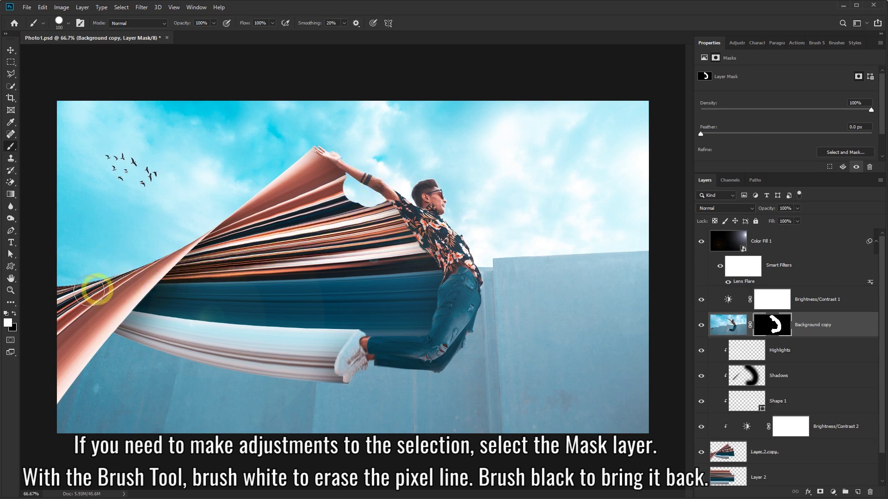
pyautogui.click(14, 313)
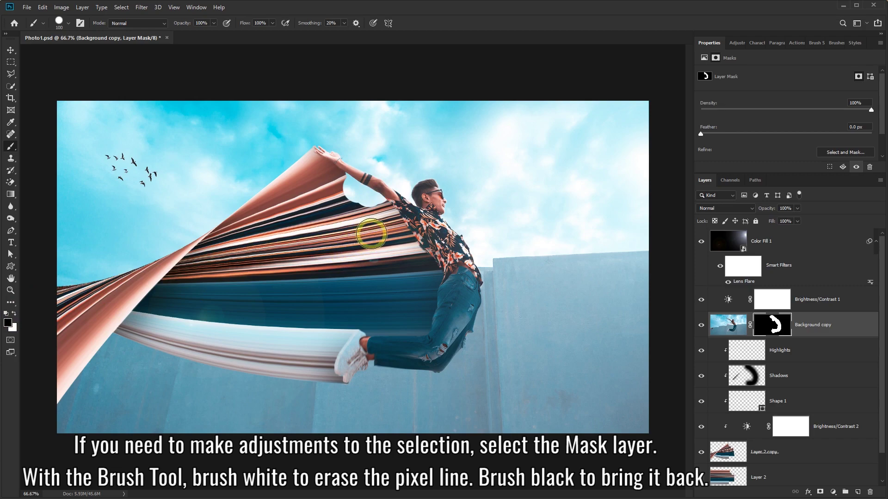
pyautogui.moveTo(371, 233)
pyautogui.mouseDown()
pyautogui.moveTo(340, 193)
pyautogui.moveTo(376, 209)
pyautogui.moveTo(371, 198)
pyautogui.moveTo(346, 191)
pyautogui.mouseUp()
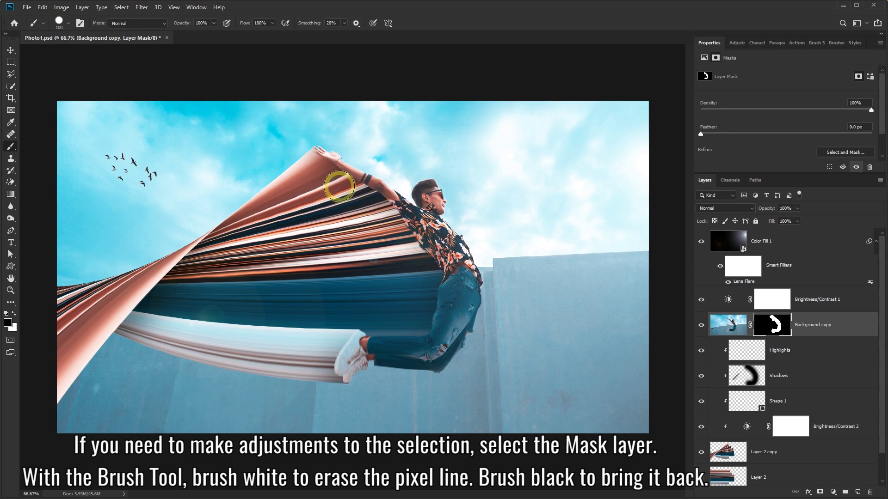
pyautogui.hotkey('ctrl', 'z')
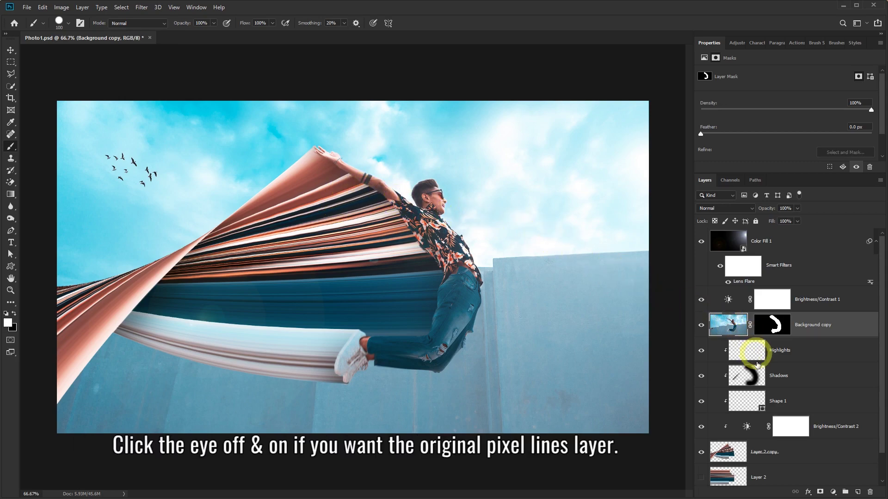
pyautogui.scroll(-1, 747, 379)
pyautogui.click(701, 422)
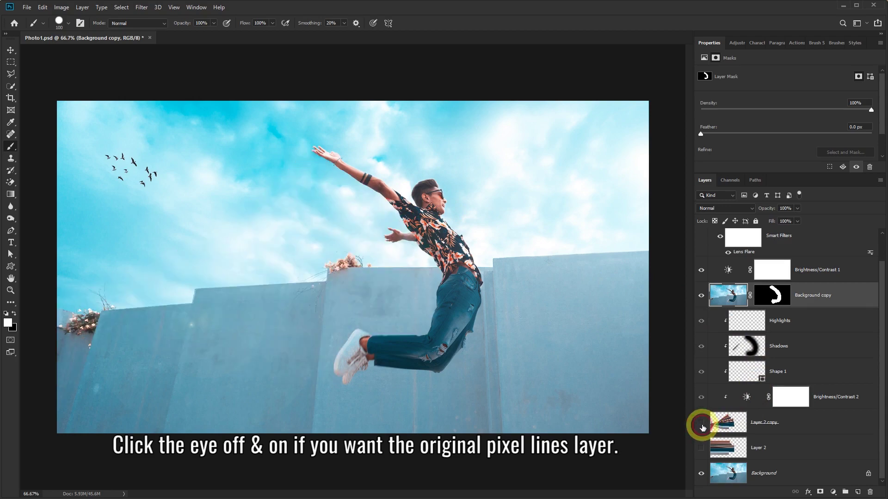
pyautogui.click(701, 448)
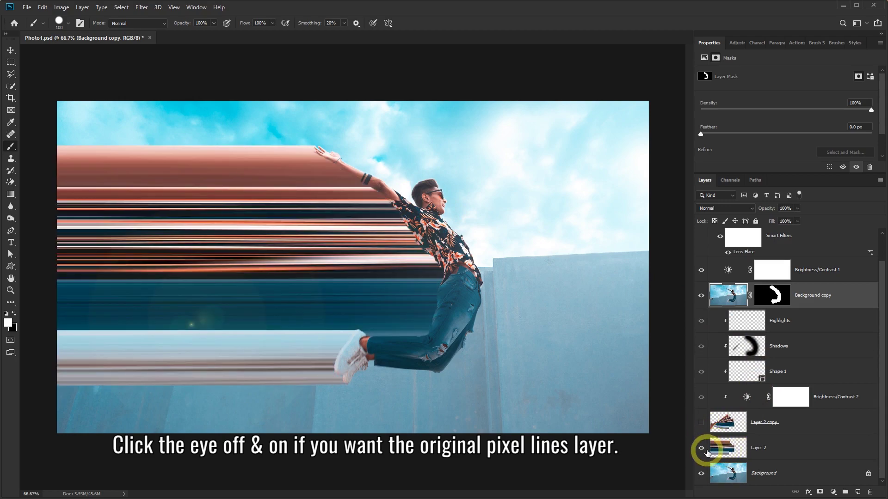
pyautogui.click(701, 448)
pyautogui.click(701, 423)
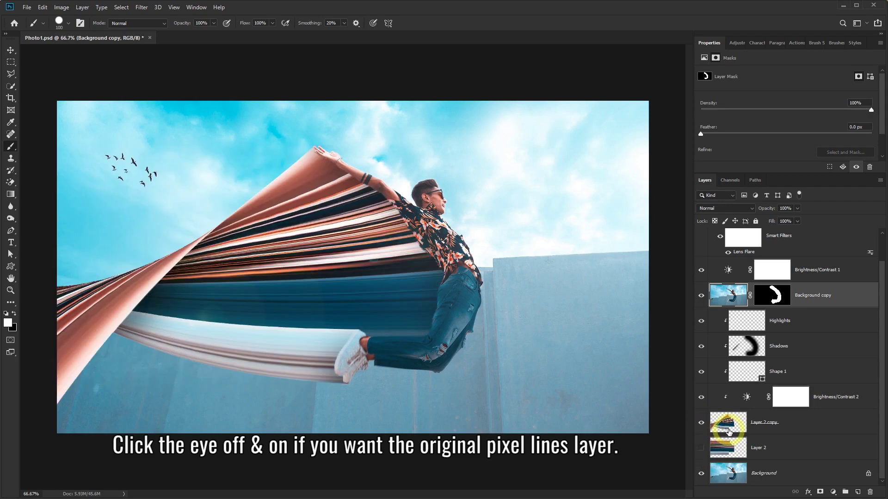
pyautogui.scroll(2, 752, 467)
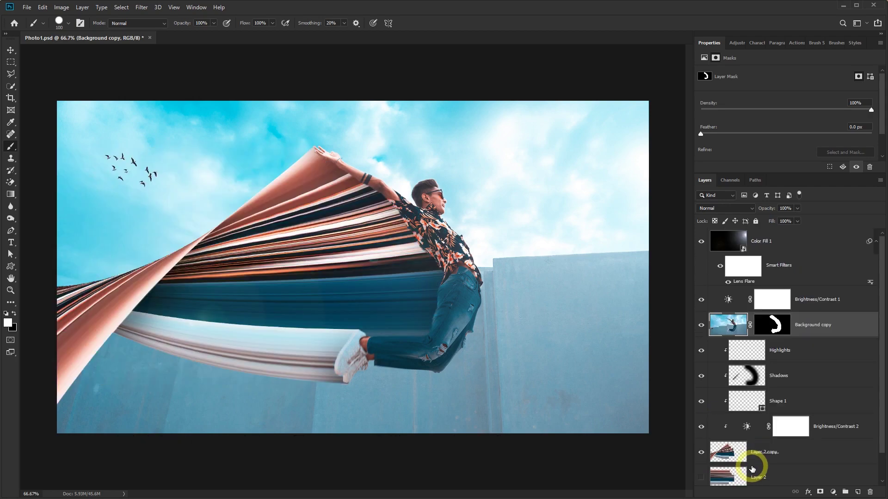
# Select Color Fill 1 through Layer 2 and group them into Group 1
pyautogui.click(791, 238)
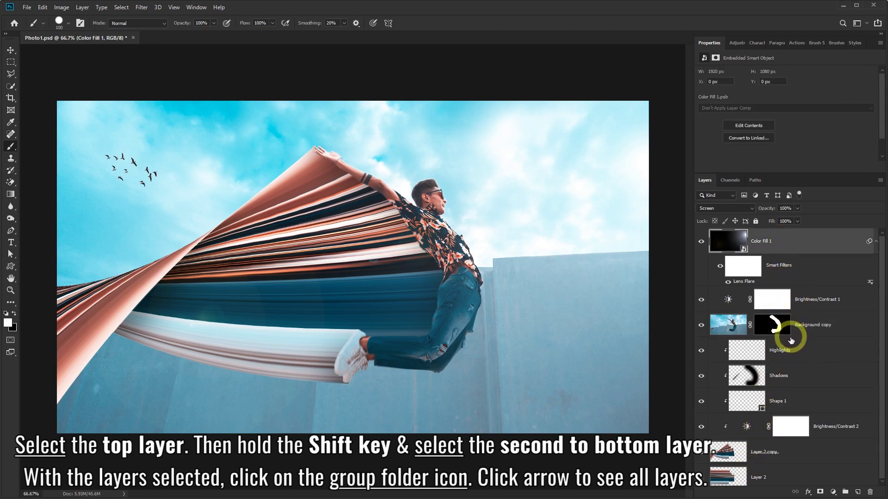
pyautogui.scroll(-1, 789, 343)
pyautogui.keyDown('shift'); pyautogui.click(783, 451); pyautogui.keyUp('shift')
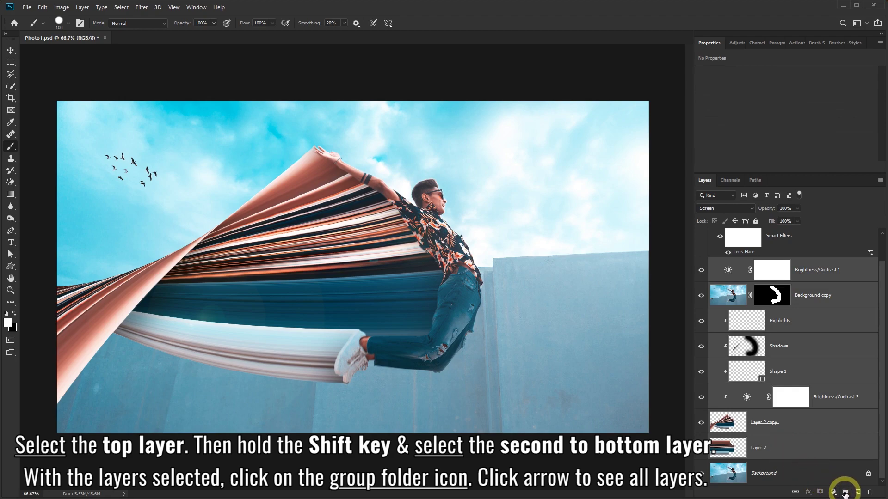
pyautogui.click(844, 493)
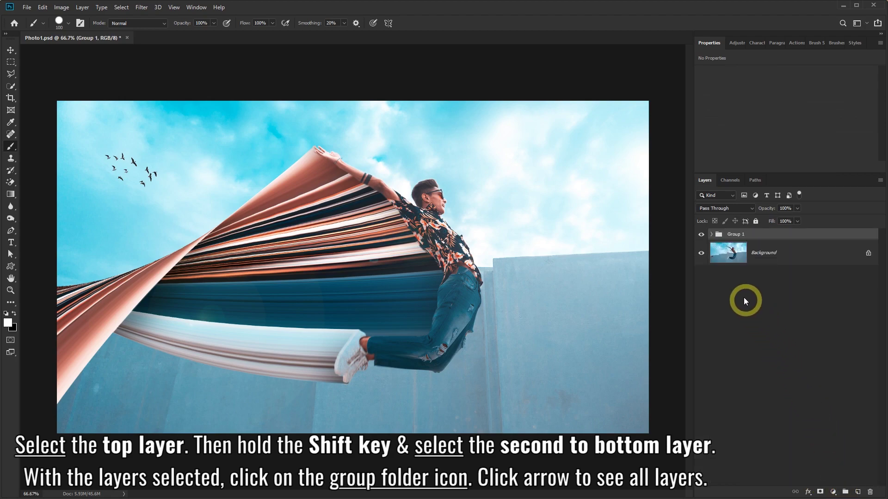
# Expand and collapse Group 1, then hide and show it for a before/after comparison
pyautogui.click(711, 235)
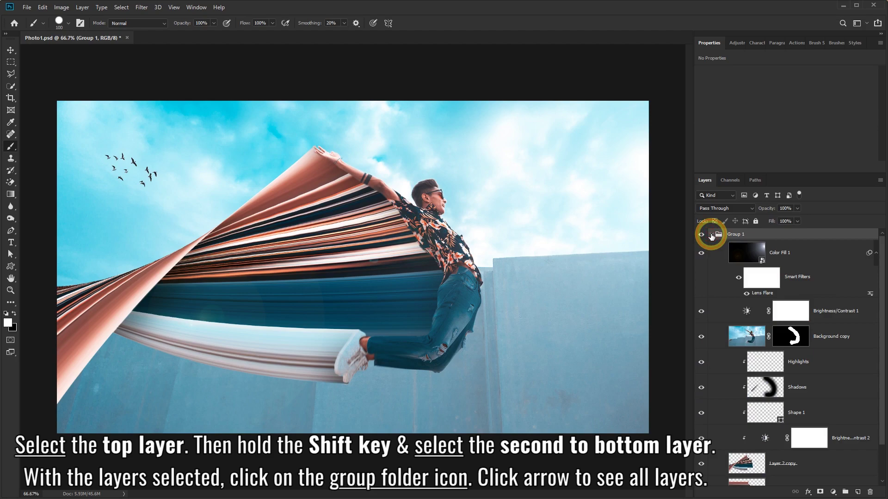
pyautogui.click(711, 235)
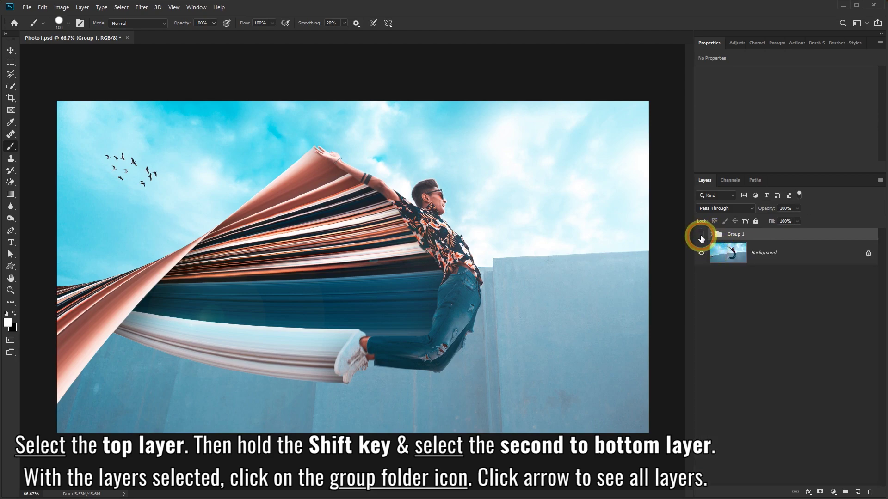
pyautogui.click(702, 237)
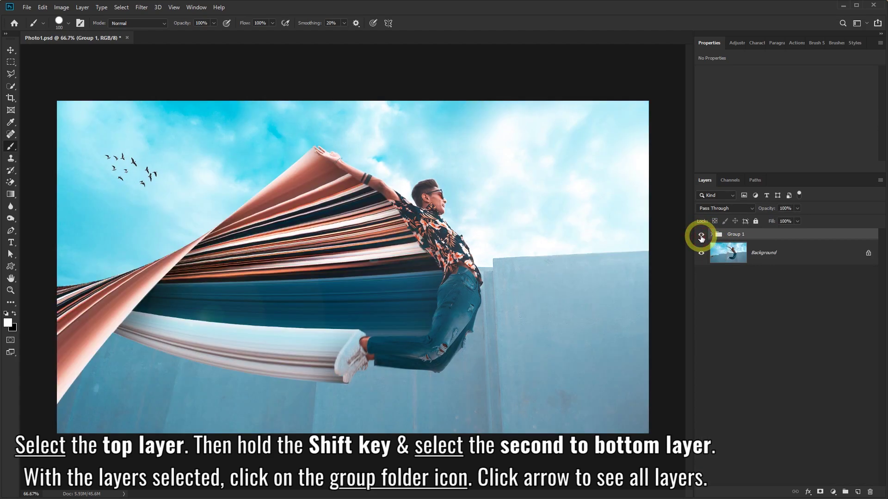
pyautogui.click(701, 237)
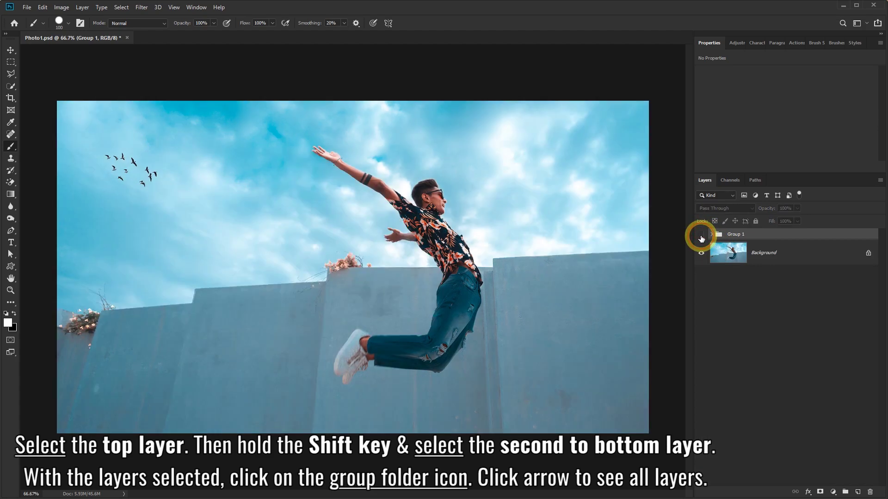
pyautogui.click(701, 236)
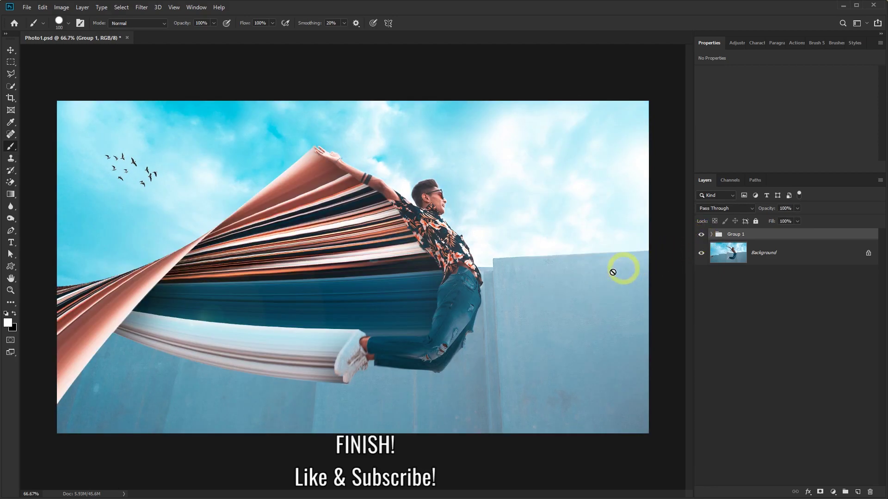